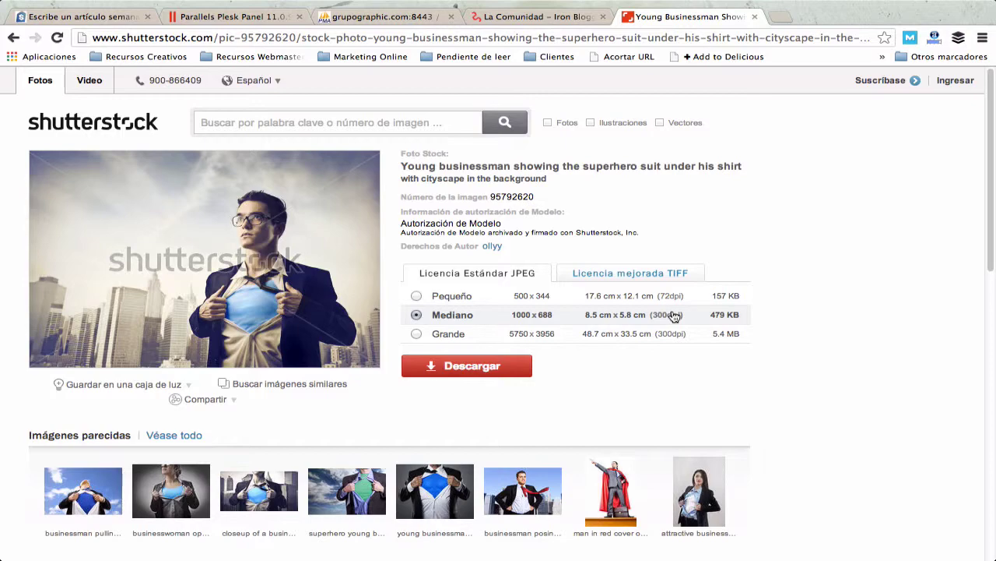
Close the Shutterstock photo page and look over the header area of the Iron Blogger community page.
{"action": "left_click", "coordinate": [753, 16]}
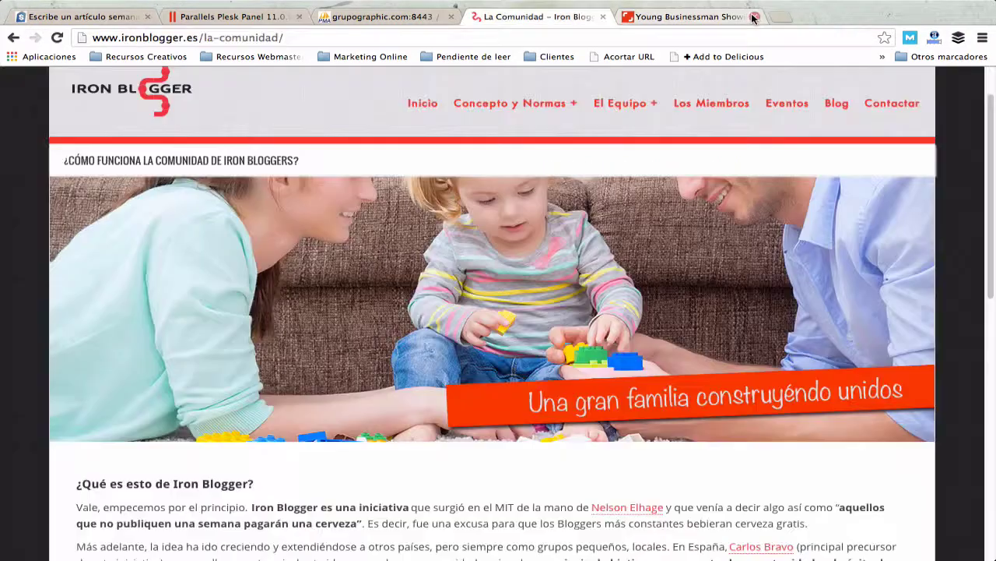
{"action": "scroll", "coordinate": [390, 193], "scroll_direction": "down", "scroll_amount": 5}
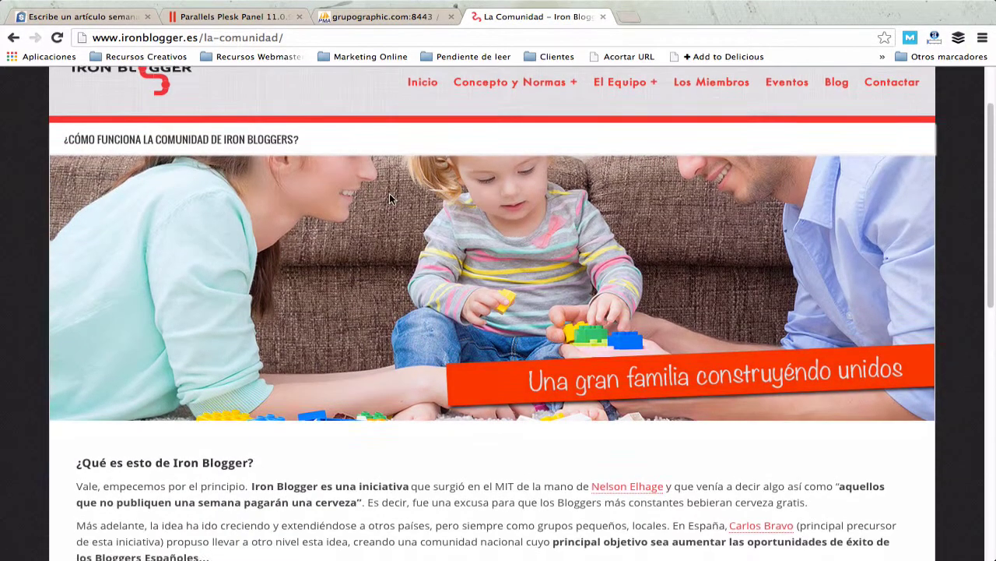
{"action": "scroll", "coordinate": [390, 195], "scroll_direction": "up", "scroll_amount": 5}
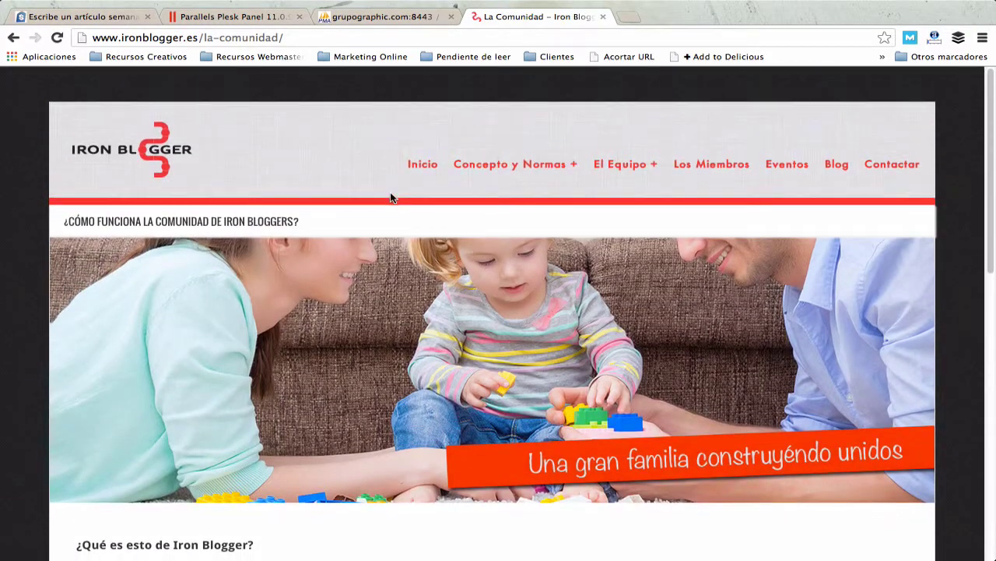
{"action": "scroll", "coordinate": [390, 192], "scroll_direction": "down", "scroll_amount": 3}
{"action": "scroll", "coordinate": [390, 191], "scroll_direction": "up", "scroll_amount": 3}
{"action": "left_click", "coordinate": [319, 41]}
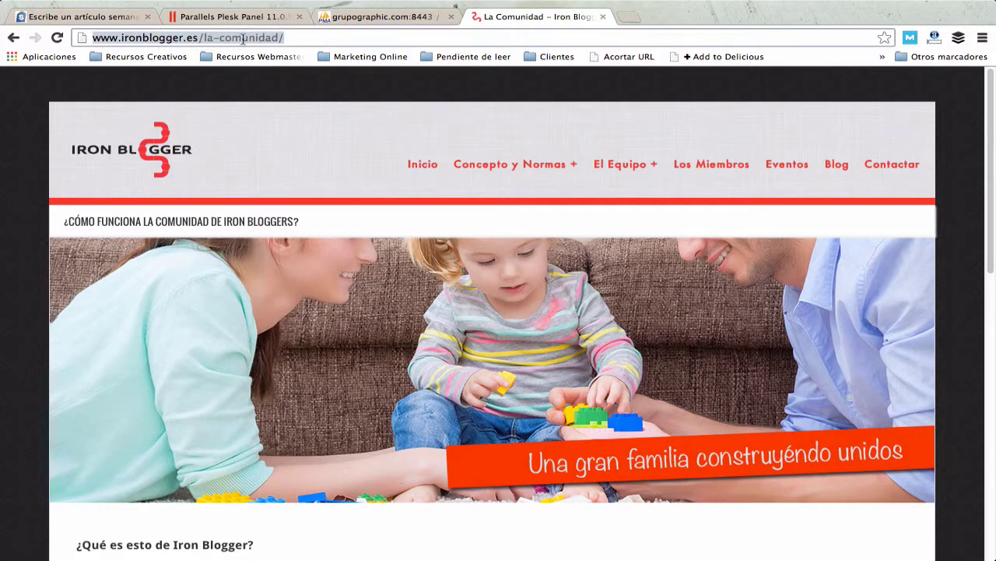
{"action": "left_click_drag", "start_coordinate": [207, 38], "coordinate": [432, 43]}
{"action": "key", "text": "BackSpace"}
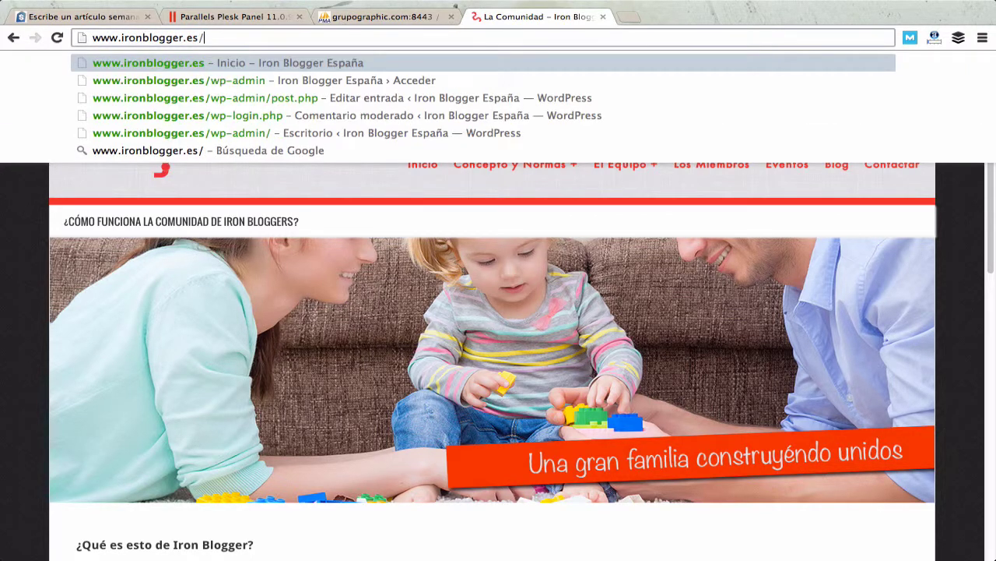
{"action": "type", "text": "wp-ad"}
{"action": "key", "text": "Return"}
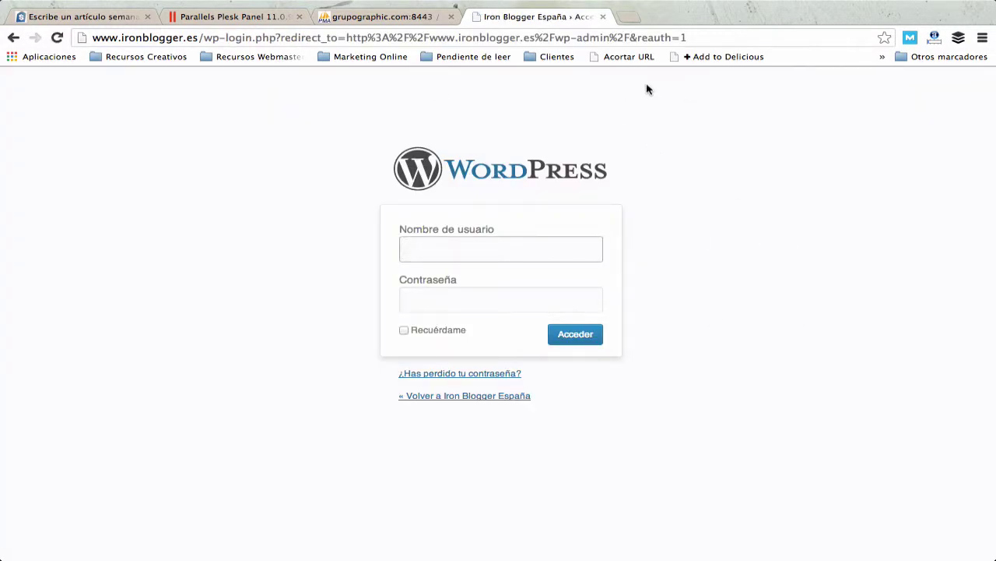
Log in to WordPress with the account username and password, and collapse the dashboard's Google Analytics Summary box.
{"action": "type", "text": "vca"}
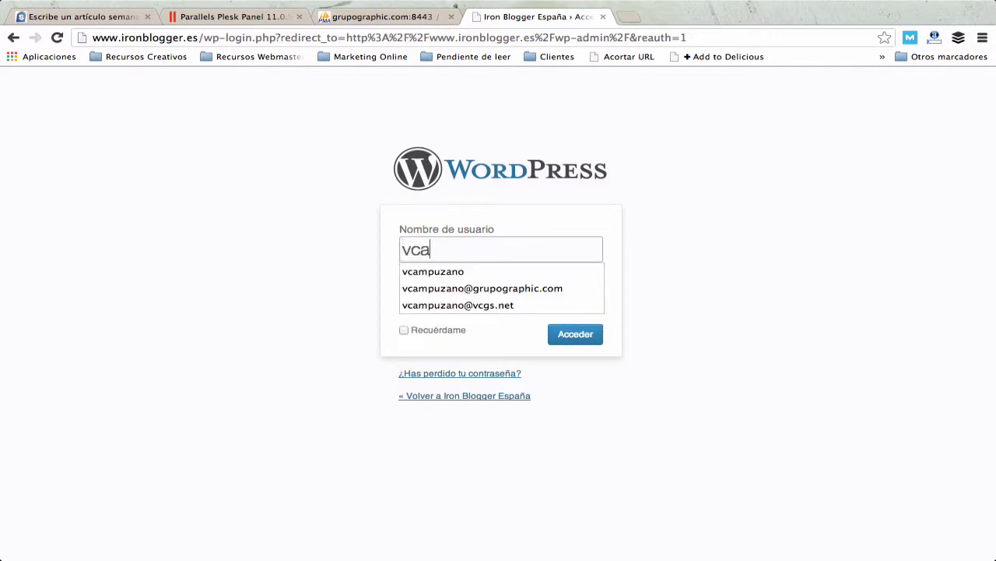
{"action": "key", "text": "Down"}
{"action": "key", "text": "Tab"}
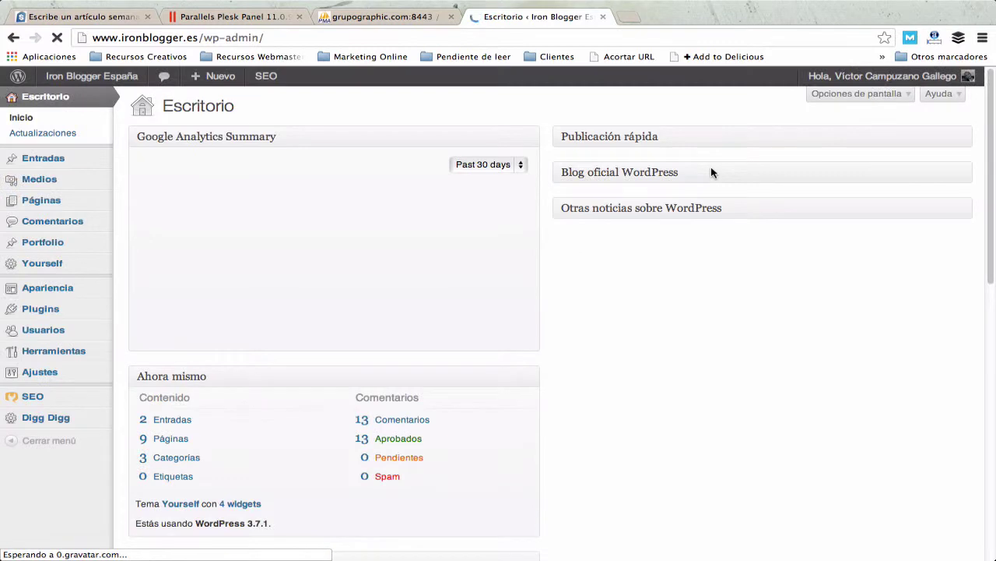
{"action": "left_click", "coordinate": [532, 162]}
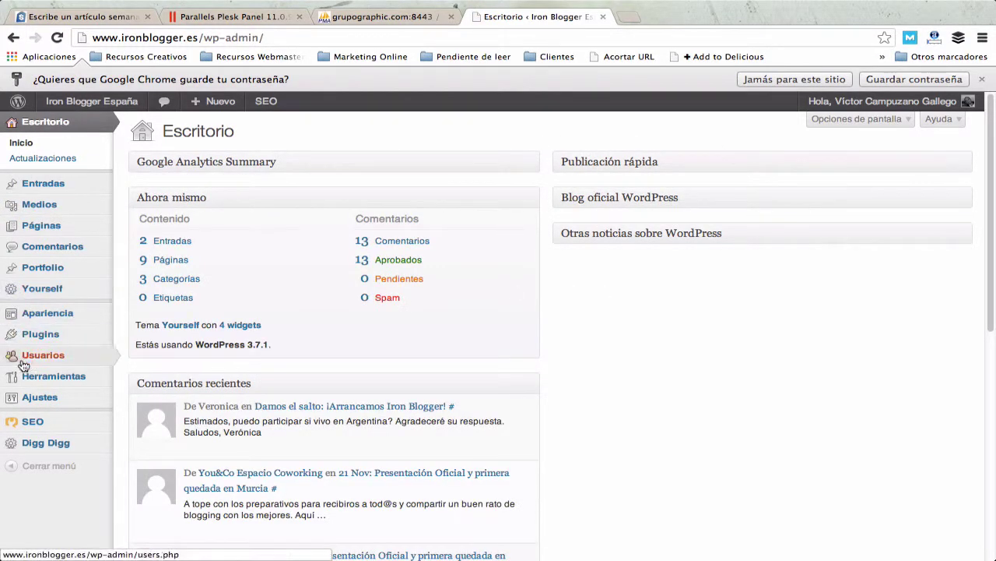
Open the Theme Options page of the Yourself theme in the WordPress admin.
{"action": "mouse_move", "coordinate": [29, 397]}
{"action": "mouse_move", "coordinate": [55, 295]}
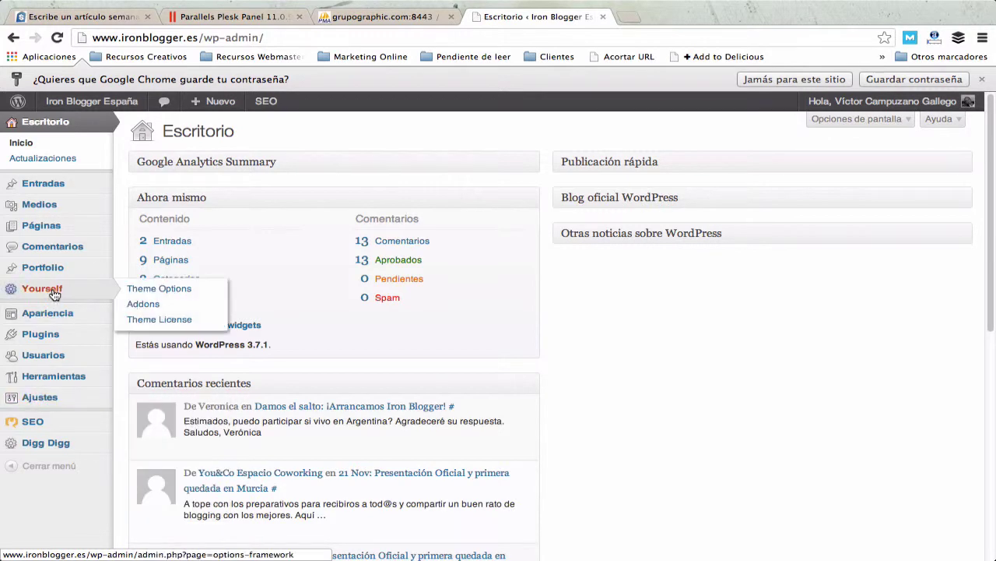
{"action": "left_click", "coordinate": [149, 289]}
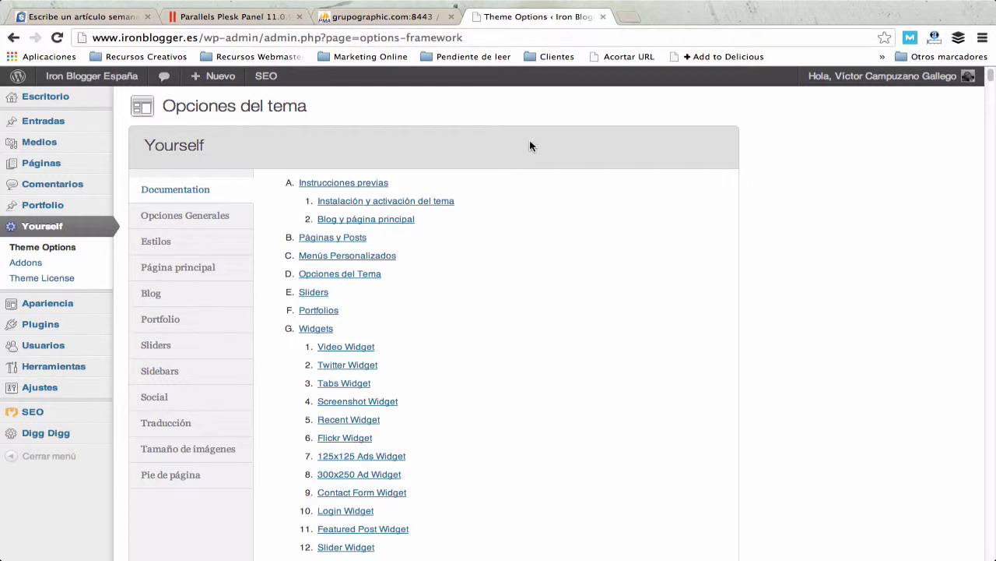
Search Google for "theme yourself" in a new tab and open the Spanish site es.themeyourself.com.
{"action": "left_click", "coordinate": [629, 17]}
{"action": "type", "text": "them"}
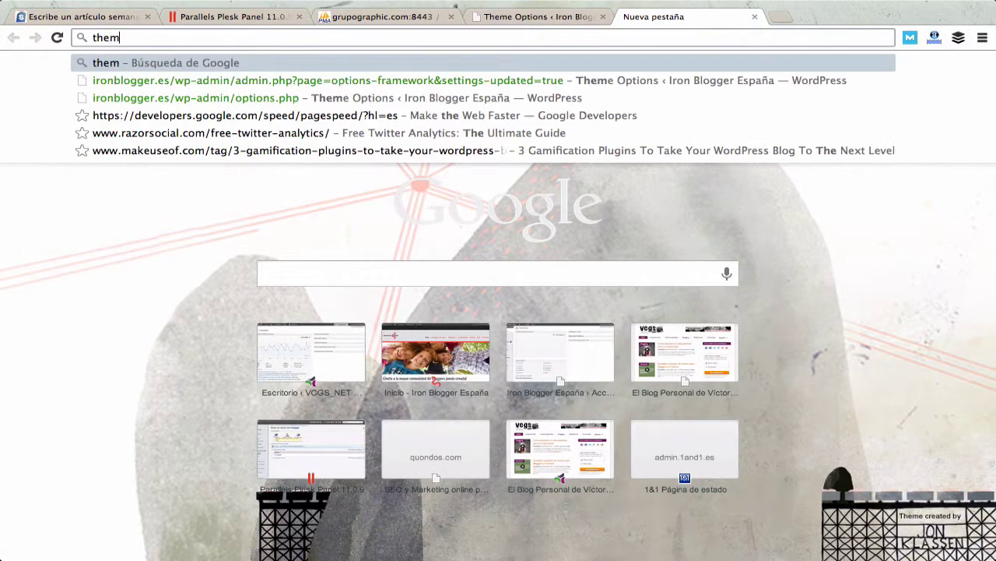
{"action": "type", "text": "e  you"}
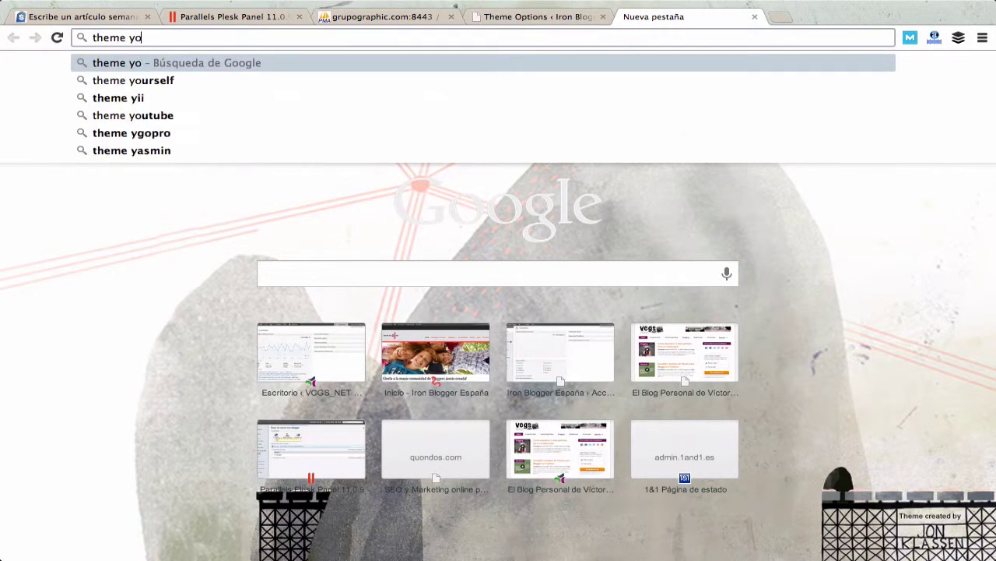
{"action": "key", "text": "Down"}
{"action": "key", "text": "Return"}
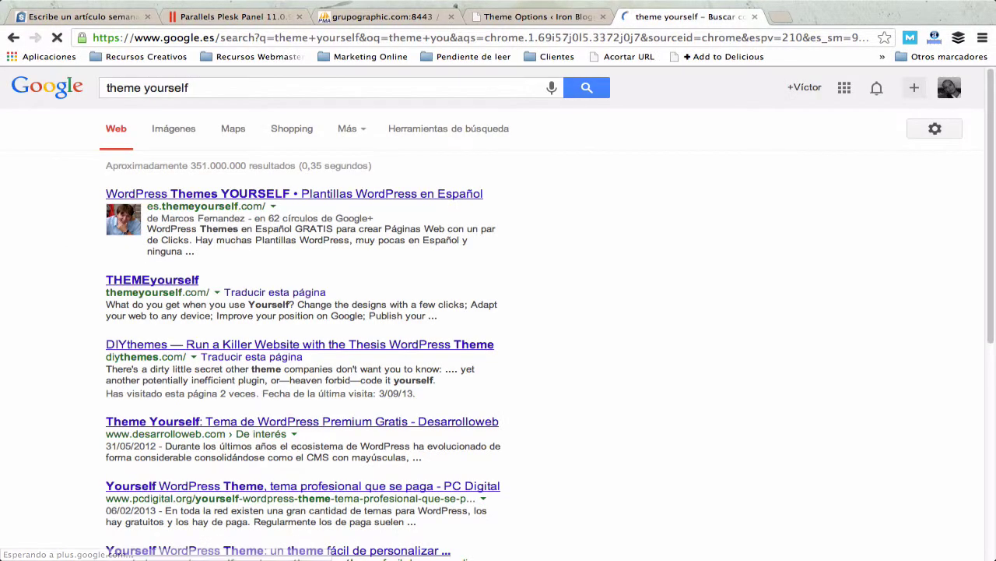
{"action": "left_click", "coordinate": [391, 196]}
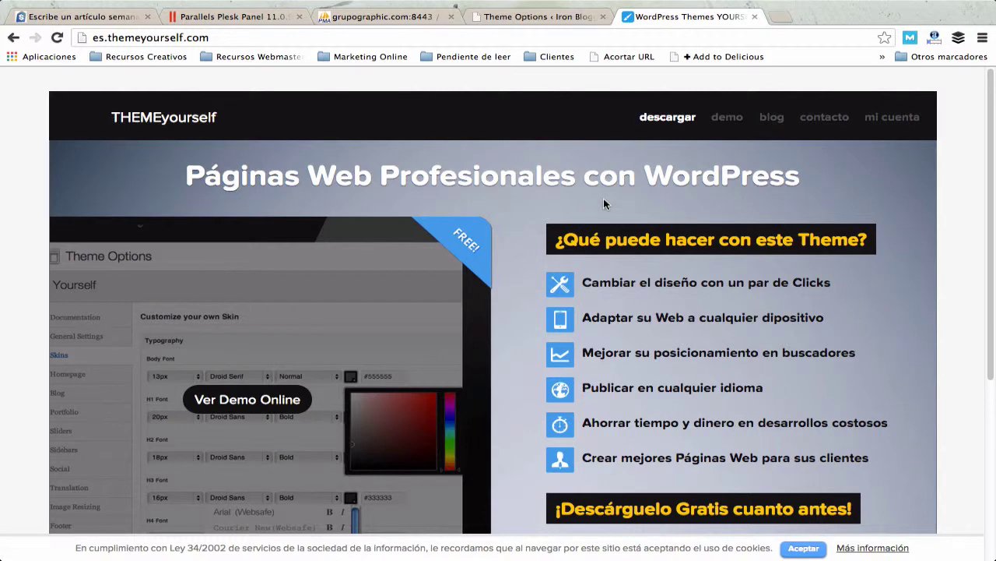
Review the feature list and free download form on the THEMEyourself page, accept its cookie notice and select its web address.
{"action": "scroll", "coordinate": [623, 222], "scroll_direction": "down", "scroll_amount": 5}
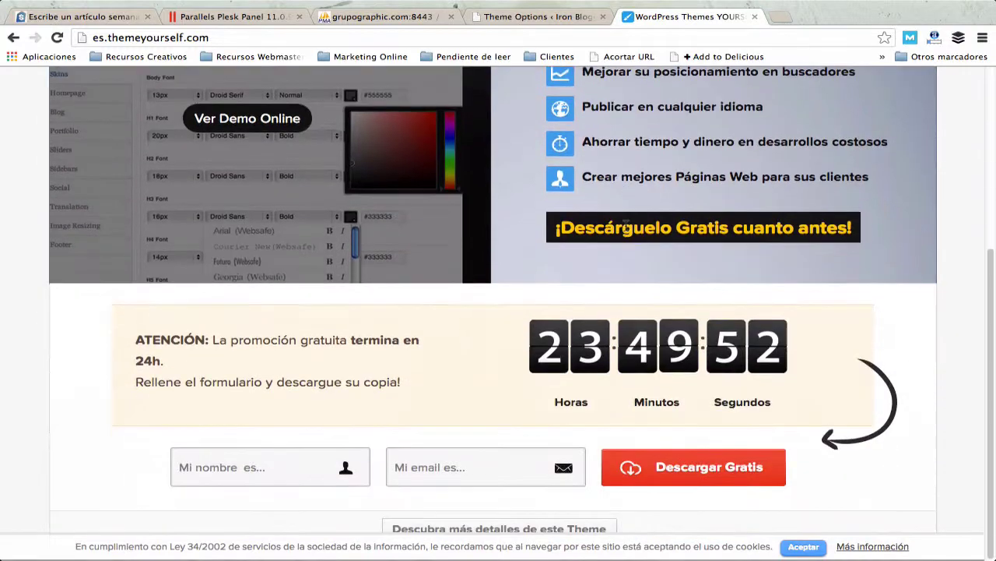
{"action": "scroll", "coordinate": [625, 225], "scroll_direction": "up", "scroll_amount": 5}
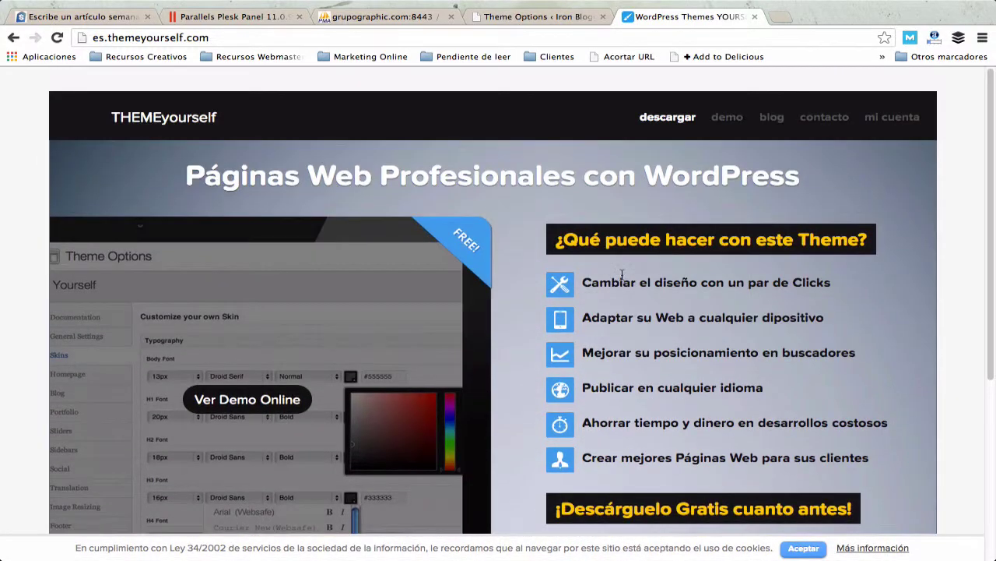
{"action": "scroll", "coordinate": [587, 260], "scroll_direction": "down", "scroll_amount": 5}
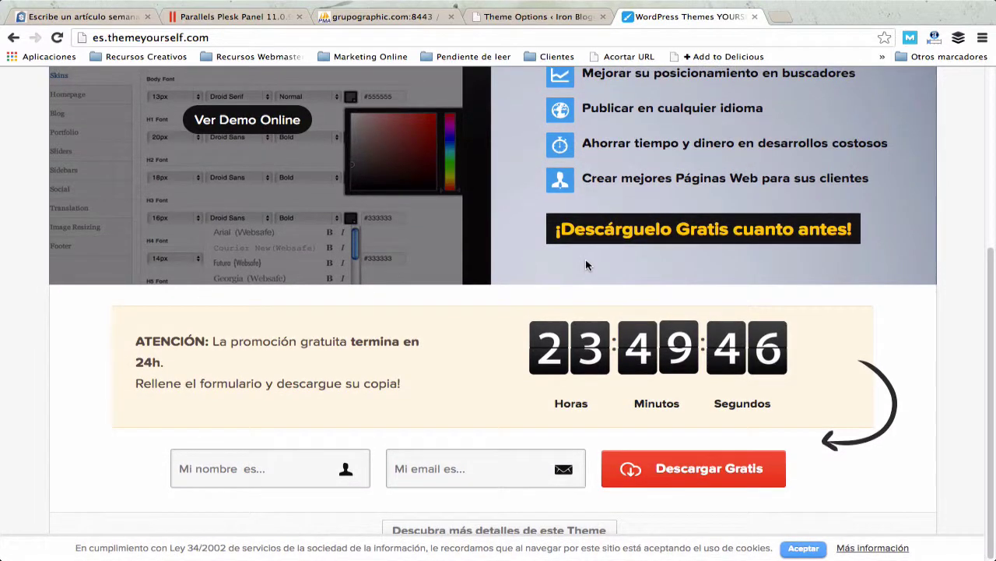
{"action": "left_click", "coordinate": [805, 548]}
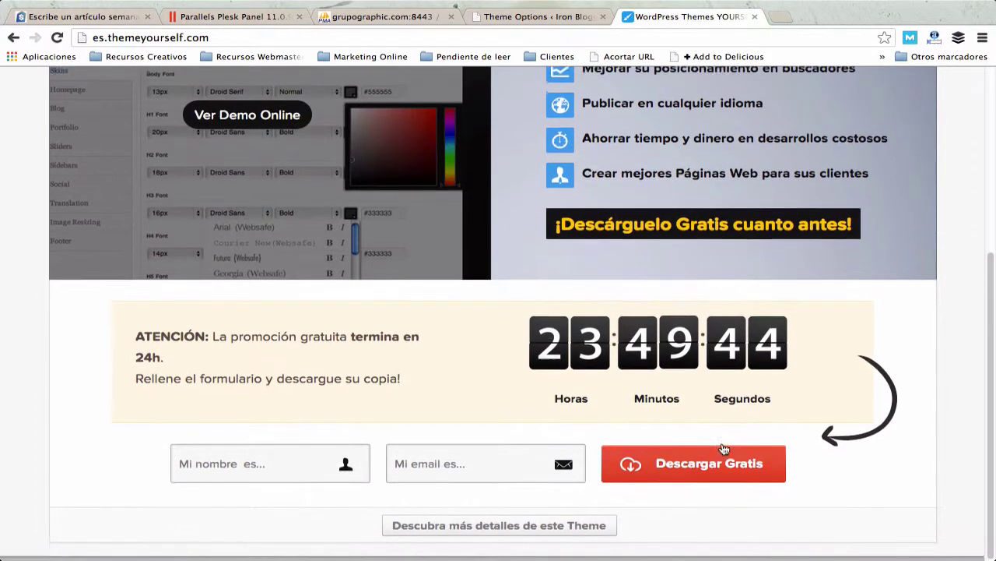
{"action": "scroll", "coordinate": [723, 448], "scroll_direction": "up", "scroll_amount": 5}
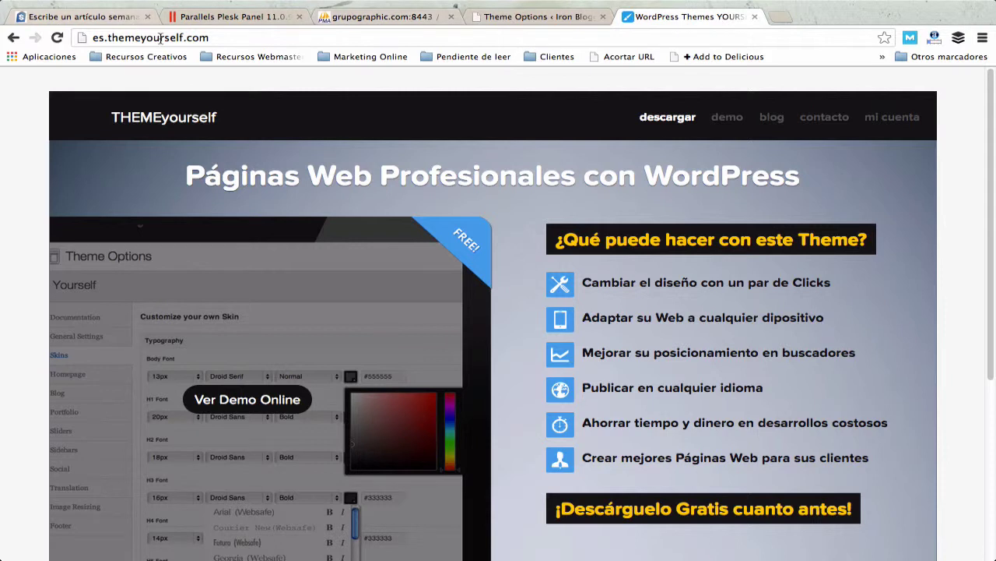
{"action": "left_click", "coordinate": [206, 37]}
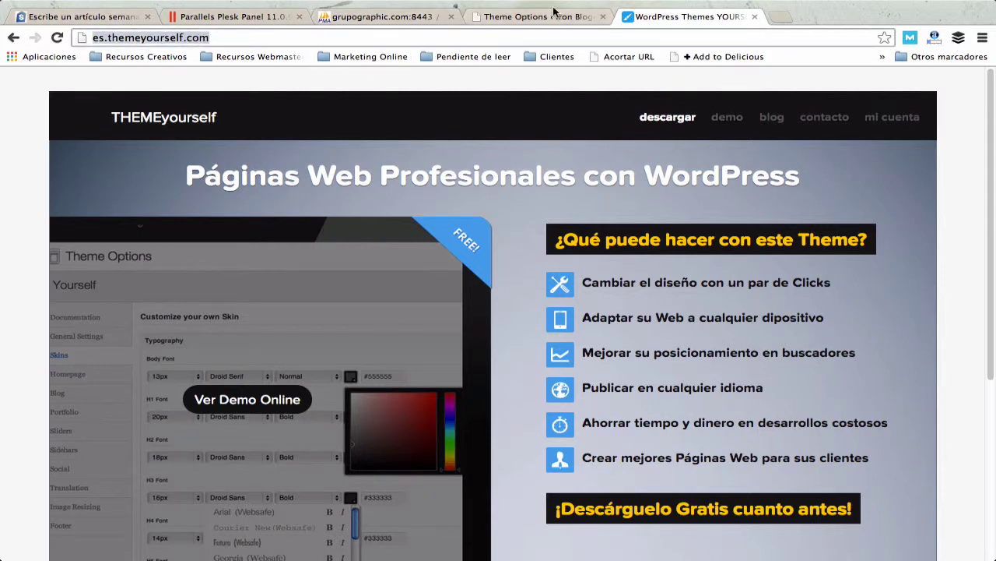
Return to the Iron Blogger admin, open the installed plugins list and look through the plugins.
{"action": "left_click", "coordinate": [526, 17]}
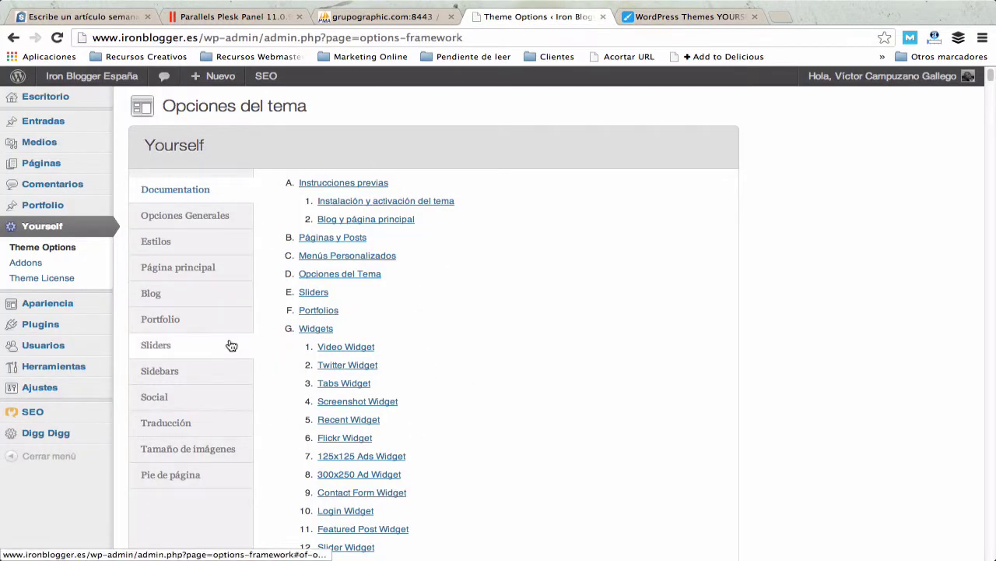
{"action": "mouse_move", "coordinate": [66, 309]}
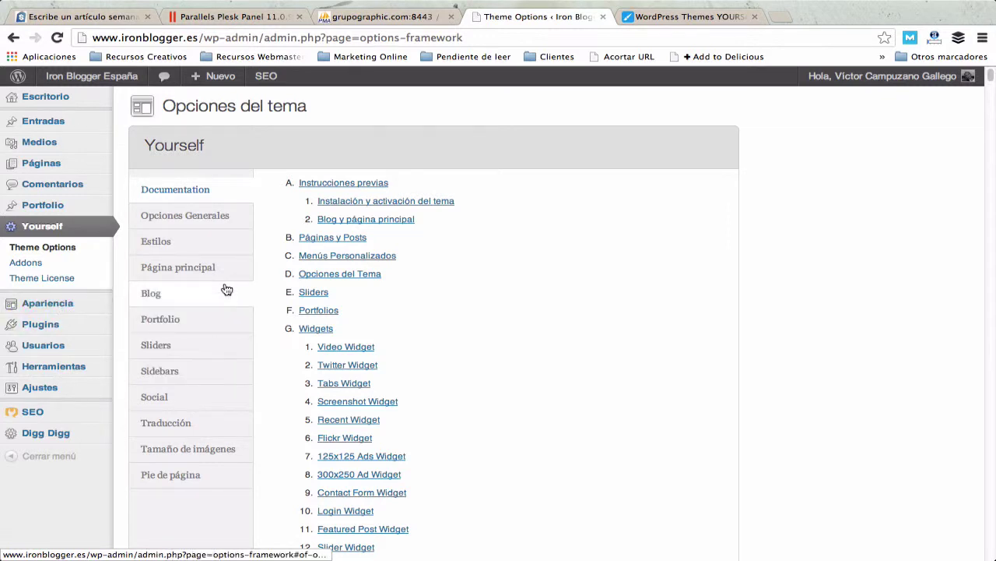
{"action": "mouse_move", "coordinate": [39, 327]}
{"action": "left_click", "coordinate": [134, 325]}
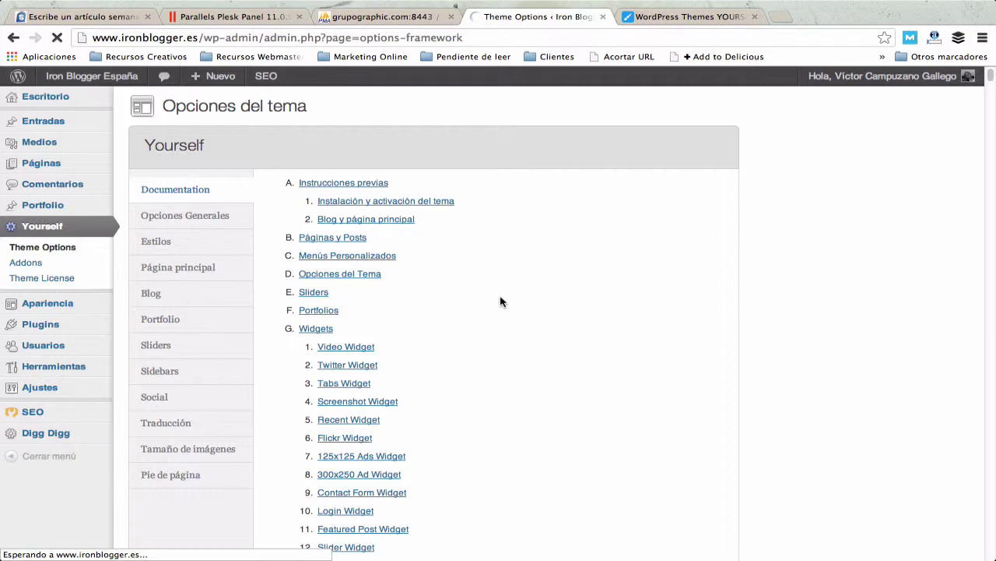
{"action": "scroll", "coordinate": [343, 280], "scroll_direction": "down", "scroll_amount": 2}
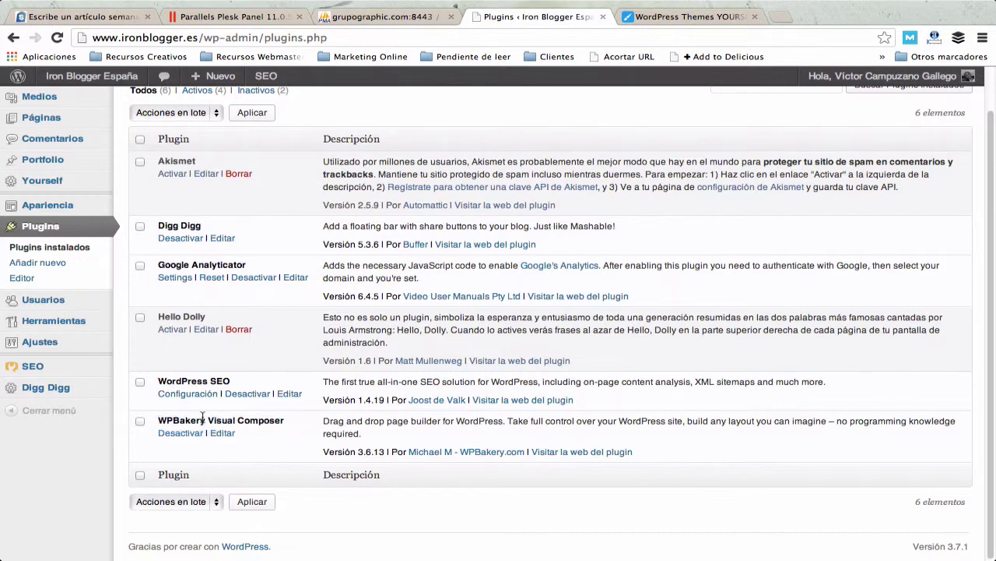
{"action": "scroll", "coordinate": [189, 269], "scroll_direction": "up", "scroll_amount": 2}
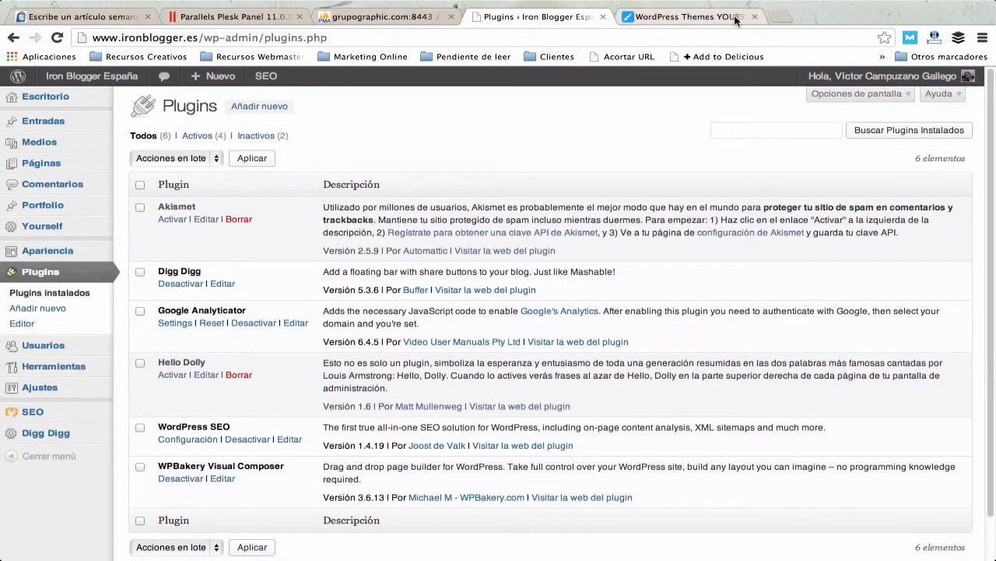
Open the live Iron Blogger site in a new tab and go to its La Comunidad page.
{"action": "mouse_move", "coordinate": [91, 75]}
{"action": "right_click", "coordinate": [74, 99]}
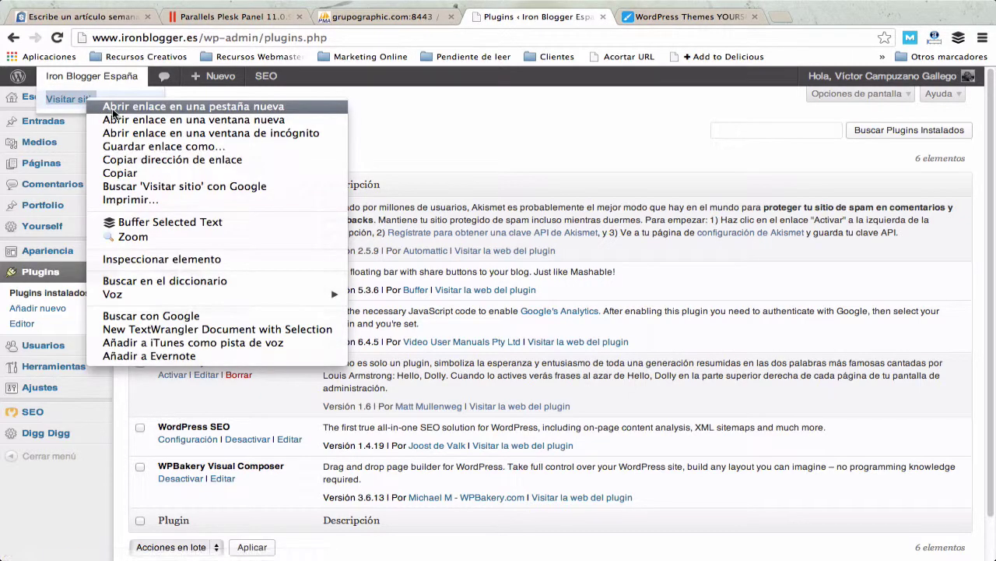
{"action": "left_click", "coordinate": [480, 101]}
{"action": "left_click", "coordinate": [661, 17]}
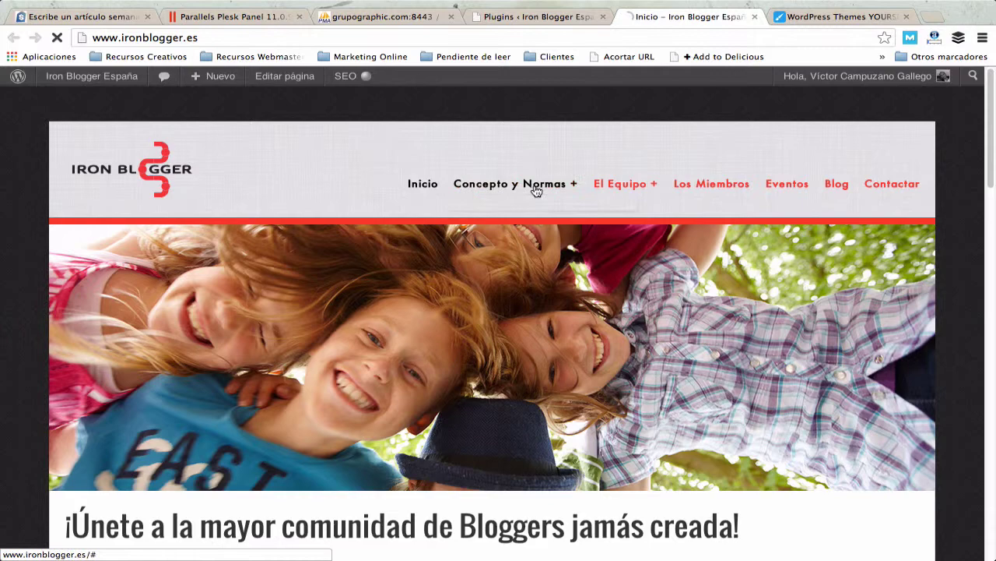
{"action": "mouse_move", "coordinate": [534, 187]}
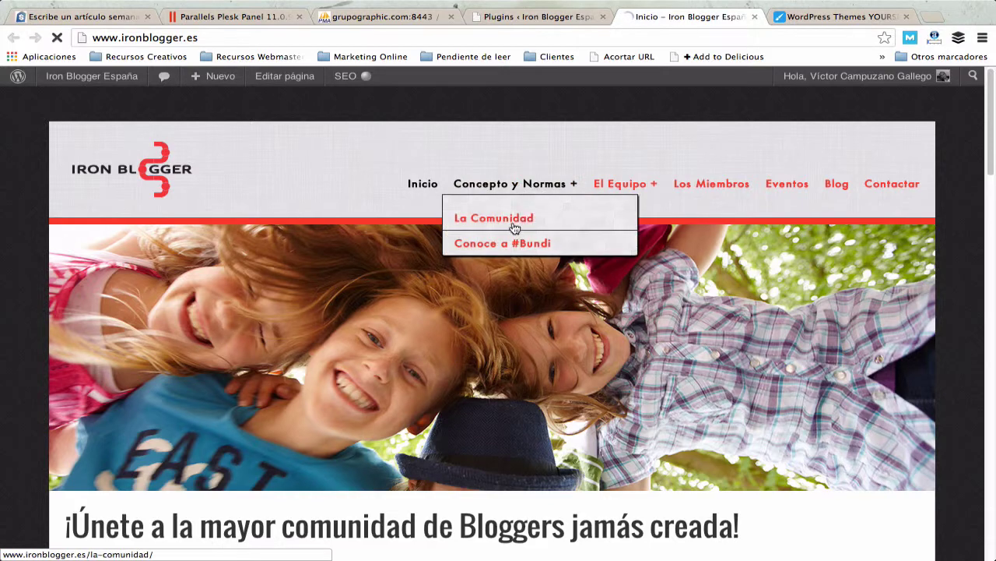
{"action": "left_click", "coordinate": [504, 220]}
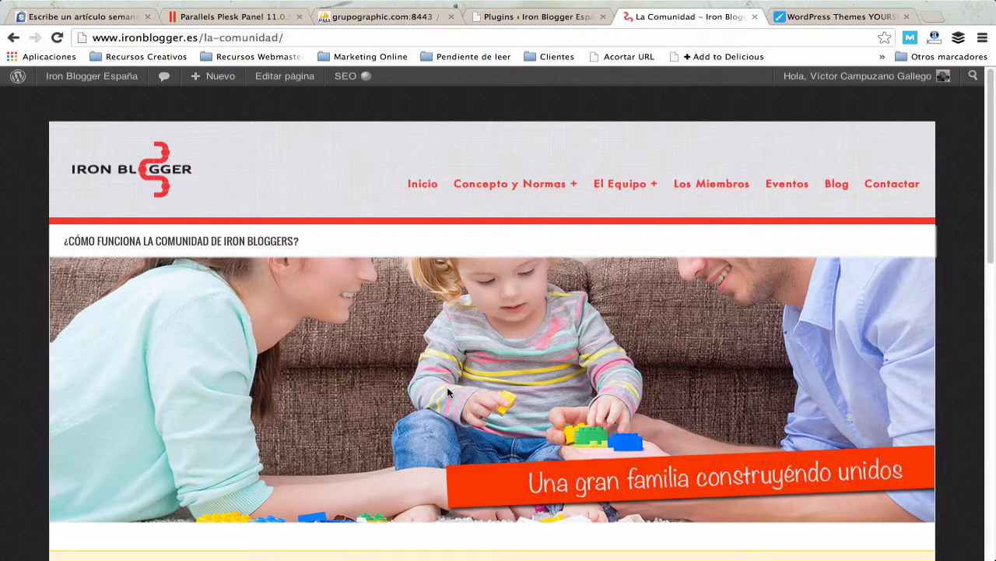
Examine the La Comunidad page content, including the sections La mecánica general, Obligaciones de los Miembros and Los Levels.
{"action": "scroll", "coordinate": [516, 433], "scroll_direction": "down", "scroll_amount": 4}
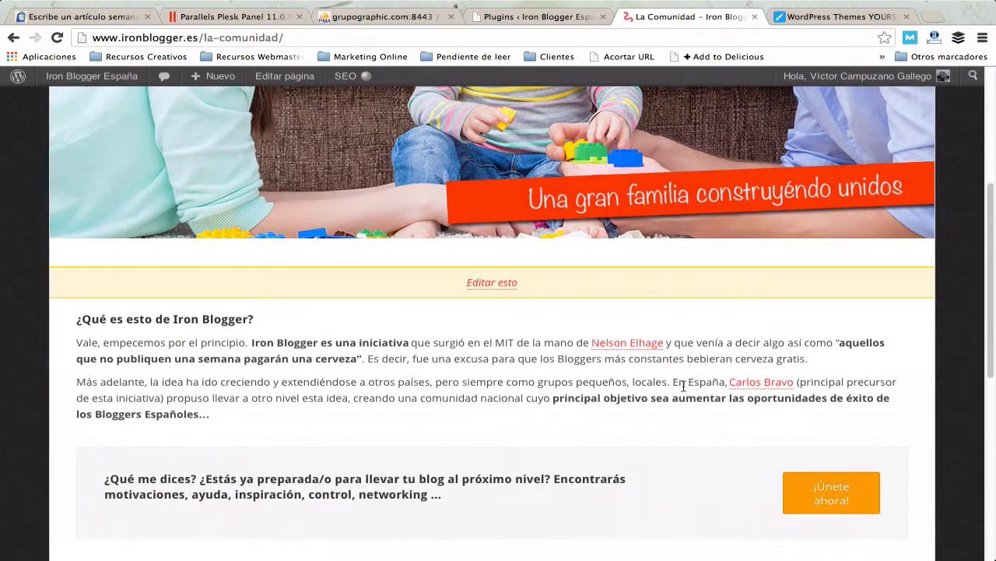
{"action": "scroll", "coordinate": [295, 334], "scroll_direction": "down", "scroll_amount": 2}
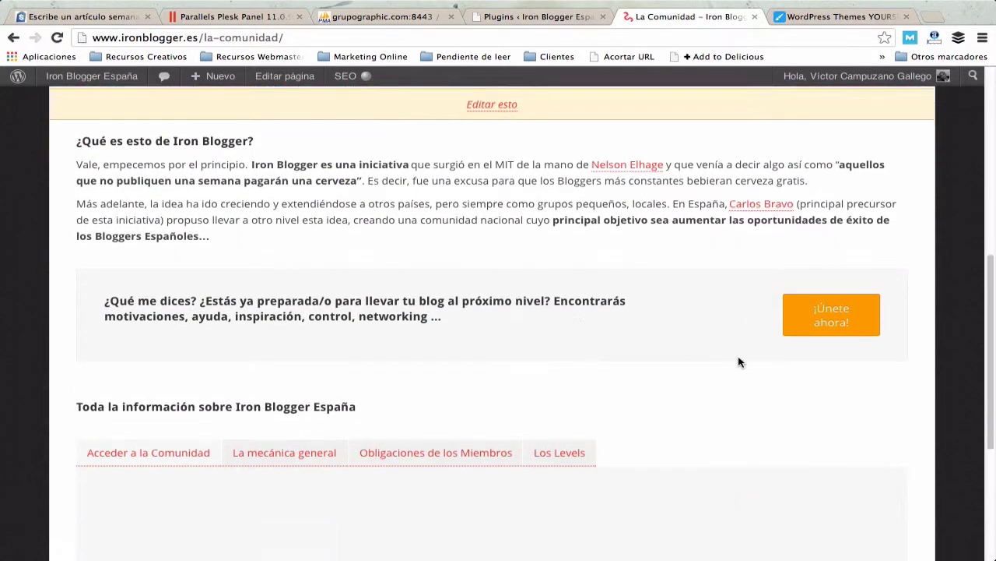
{"action": "scroll", "coordinate": [738, 358], "scroll_direction": "down", "scroll_amount": 3}
{"action": "left_click", "coordinate": [282, 286]}
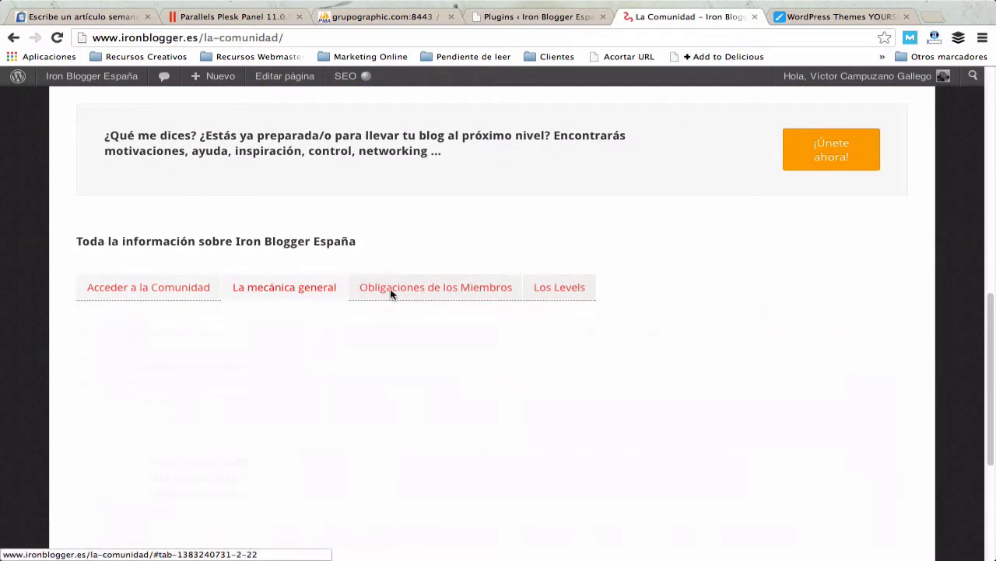
{"action": "left_click", "coordinate": [393, 292]}
{"action": "left_click", "coordinate": [539, 292]}
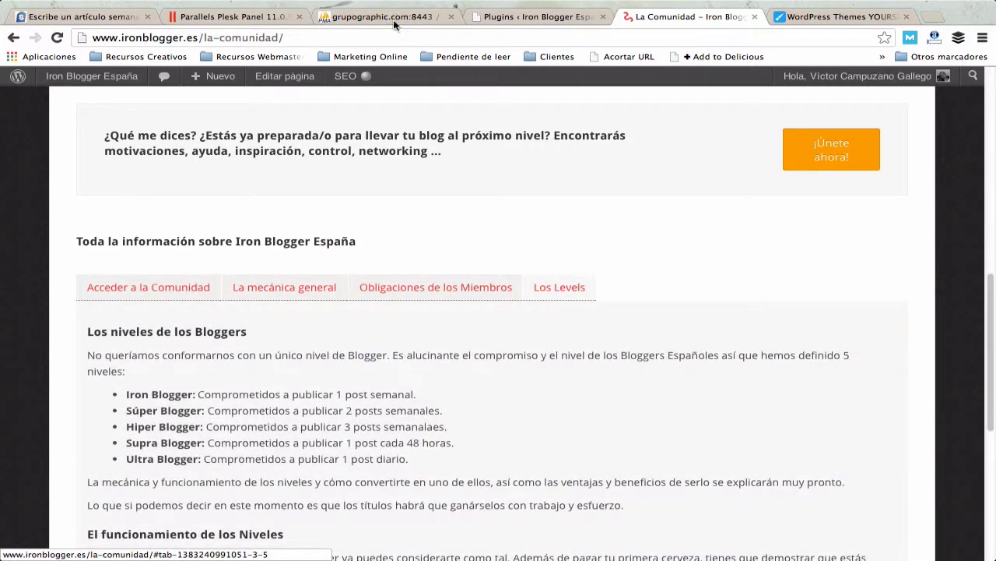
Return to the WordPress admin and open the list of all the site's pages.
{"action": "left_click", "coordinate": [498, 17]}
{"action": "mouse_move", "coordinate": [18, 162]}
{"action": "left_click", "coordinate": [141, 165]}
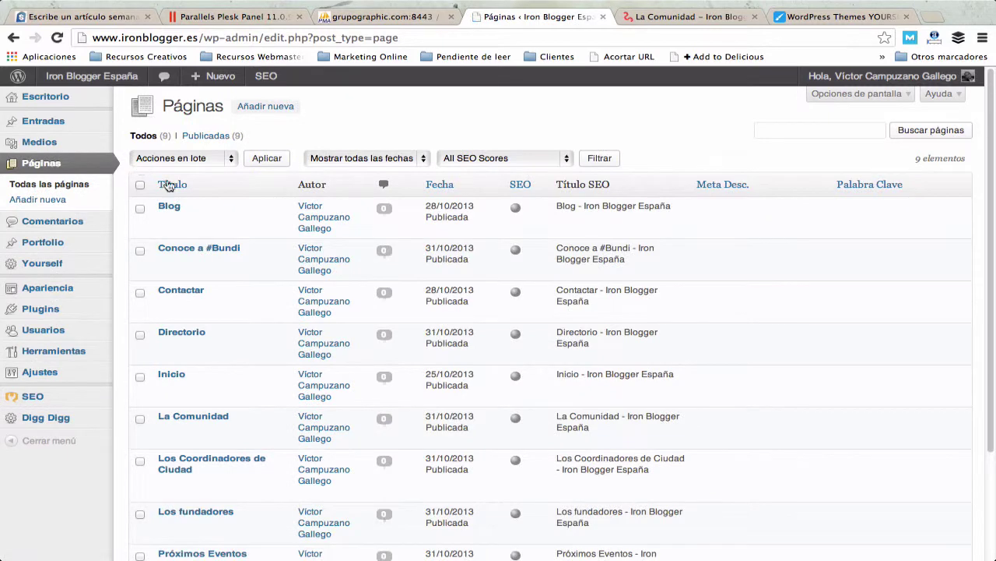
Open the La Comunidad page for editing, view its content in the classic editor and return to the visual layout editor.
{"action": "scroll", "coordinate": [192, 297], "scroll_direction": "down", "scroll_amount": 4}
{"action": "left_click", "coordinate": [172, 300]}
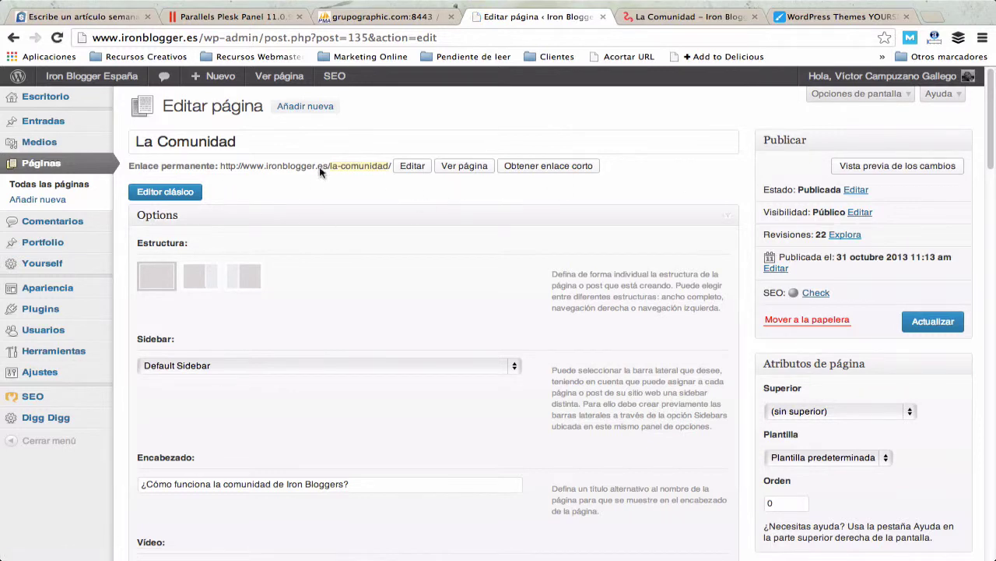
{"action": "left_click", "coordinate": [193, 194]}
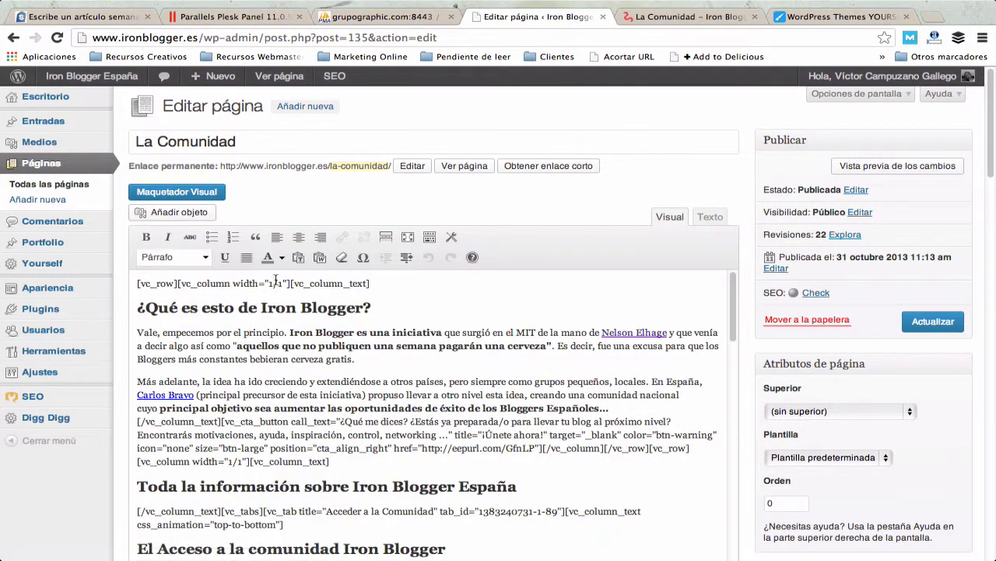
{"action": "left_click", "coordinate": [194, 192]}
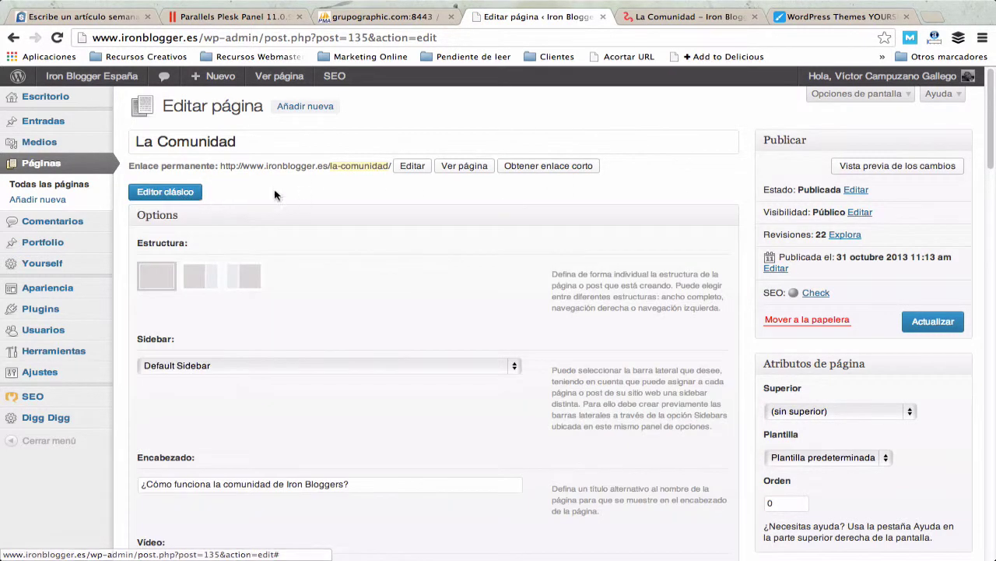
Collapse the page's Options section and look through the content rows and tabbed block in the Maquetador Visual.
{"action": "scroll", "coordinate": [470, 363], "scroll_direction": "down", "scroll_amount": 2}
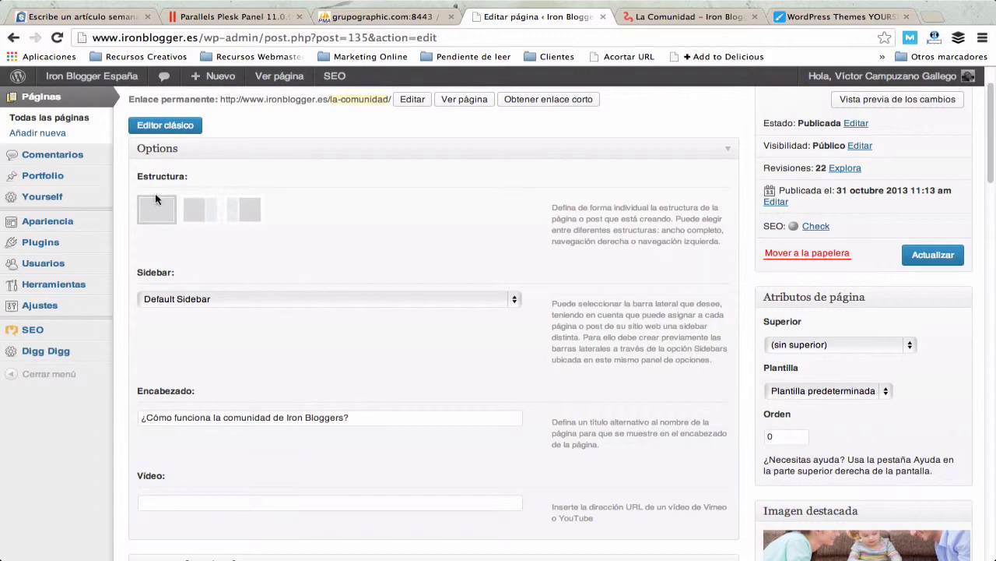
{"action": "left_click", "coordinate": [729, 155]}
{"action": "scroll", "coordinate": [568, 327], "scroll_direction": "down", "scroll_amount": 3}
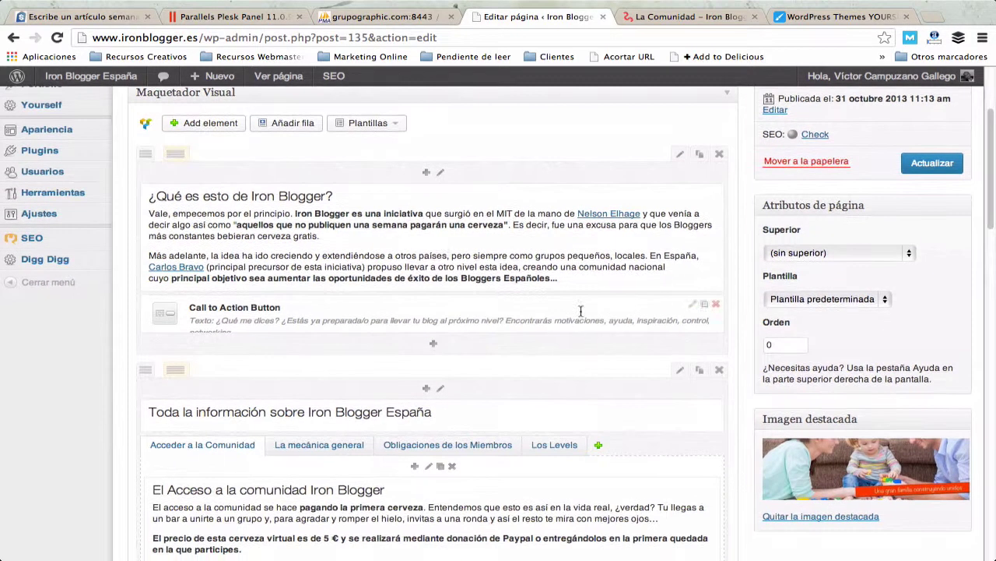
{"action": "scroll", "coordinate": [413, 458], "scroll_direction": "down", "scroll_amount": 3}
{"action": "scroll", "coordinate": [473, 339], "scroll_direction": "down", "scroll_amount": 2}
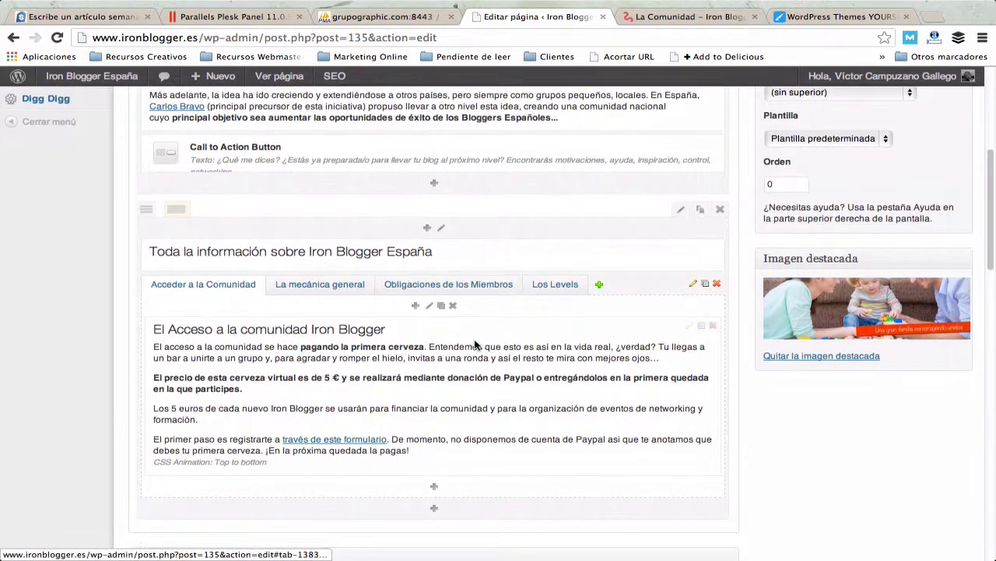
{"action": "scroll", "coordinate": [477, 347], "scroll_direction": "up", "scroll_amount": 5}
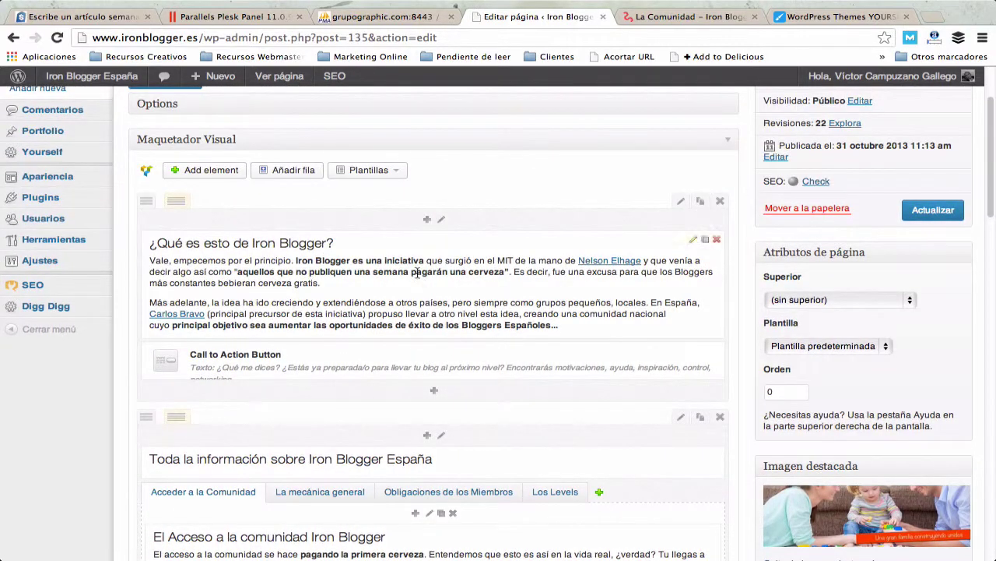
{"action": "scroll", "coordinate": [390, 224], "scroll_direction": "up", "scroll_amount": 1}
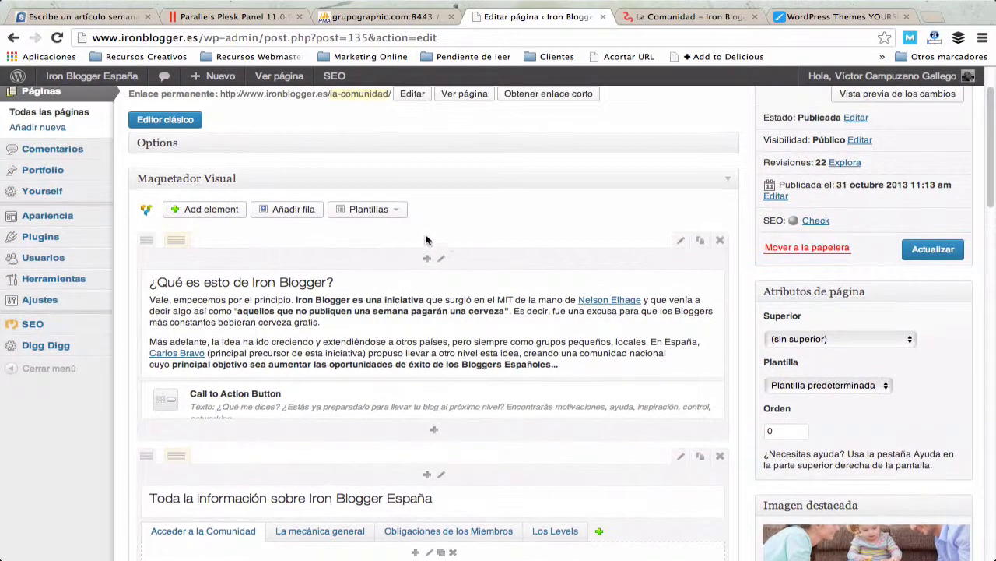
{"action": "scroll", "coordinate": [490, 260], "scroll_direction": "down", "scroll_amount": 5}
{"action": "scroll", "coordinate": [491, 260], "scroll_direction": "down", "scroll_amount": 10}
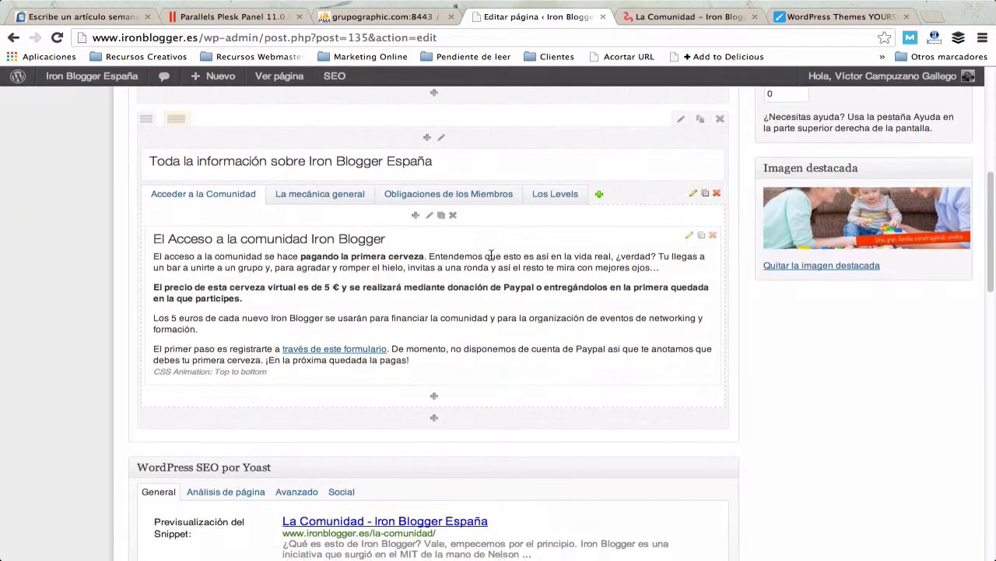
{"action": "scroll", "coordinate": [490, 260], "scroll_direction": "up", "scroll_amount": 15}
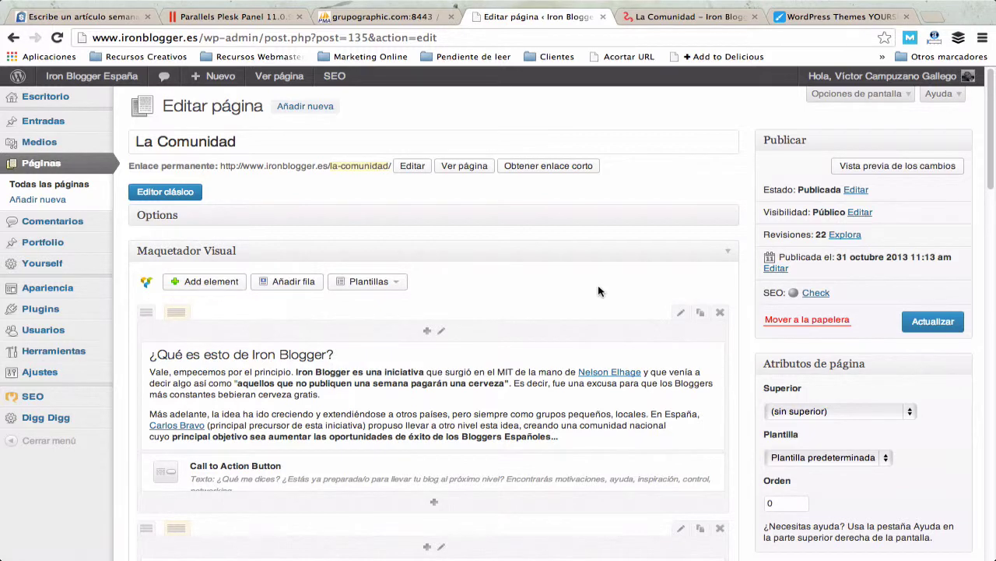
Set the page editor's screen layout to 1 column in the screen options.
{"action": "left_click", "coordinate": [868, 98]}
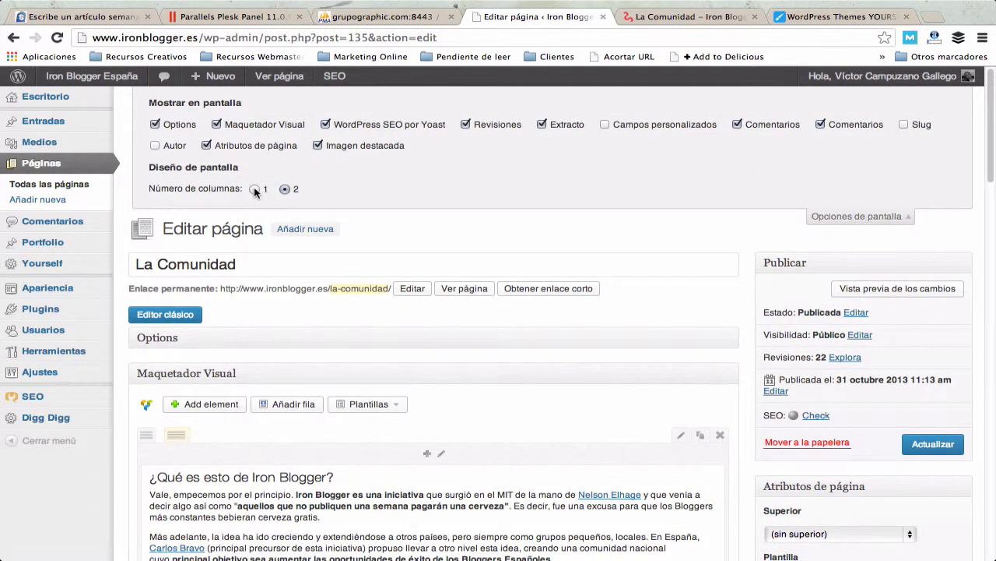
{"action": "left_click", "coordinate": [255, 189]}
{"action": "left_click", "coordinate": [891, 216]}
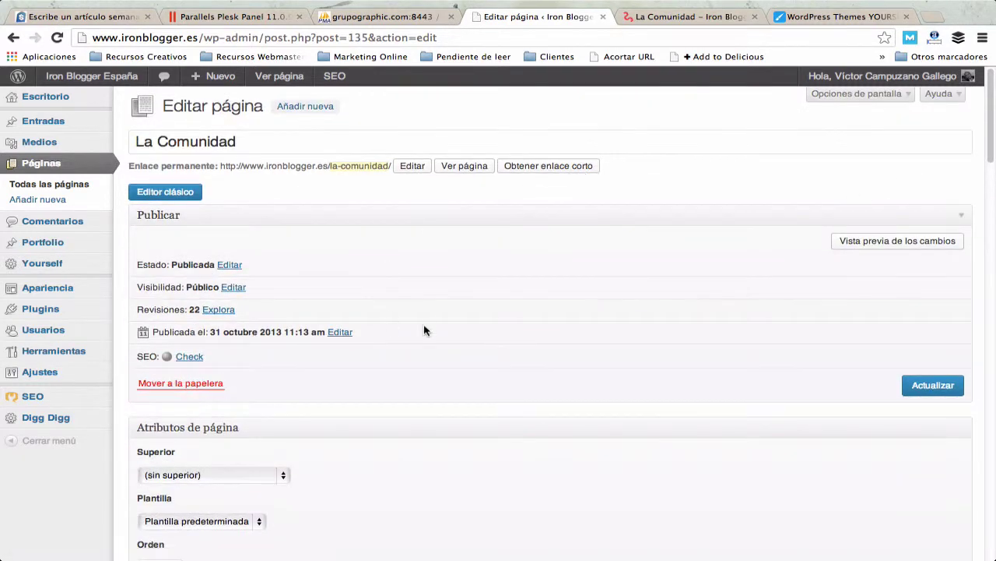
Inspect the "¿Qué es esto de Iron Blogger?" text block in its editor and close it without saving.
{"action": "scroll", "coordinate": [429, 316], "scroll_direction": "down", "scroll_amount": 5}
{"action": "scroll", "coordinate": [432, 318], "scroll_direction": "down", "scroll_amount": 10}
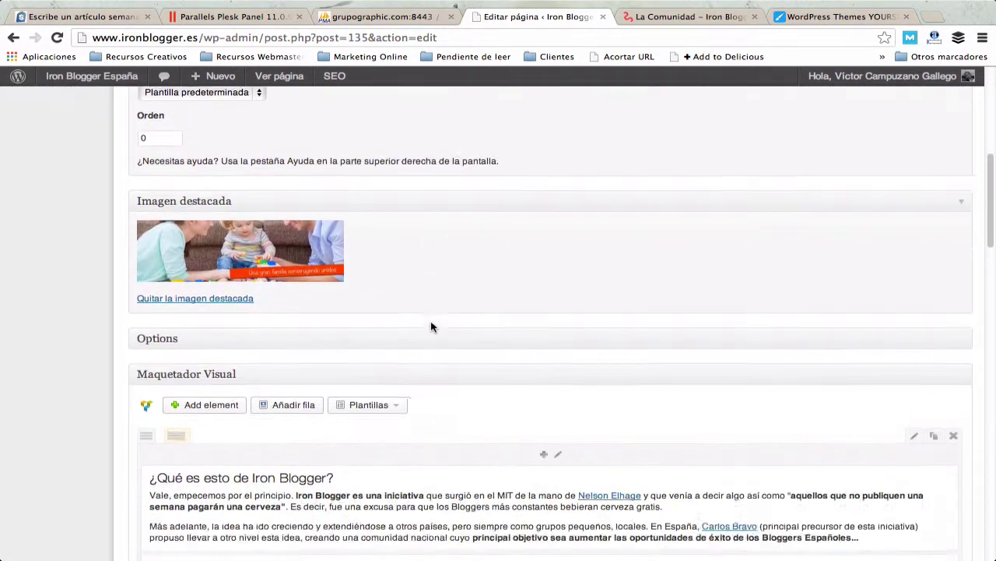
{"action": "scroll", "coordinate": [572, 260], "scroll_direction": "up", "scroll_amount": 3}
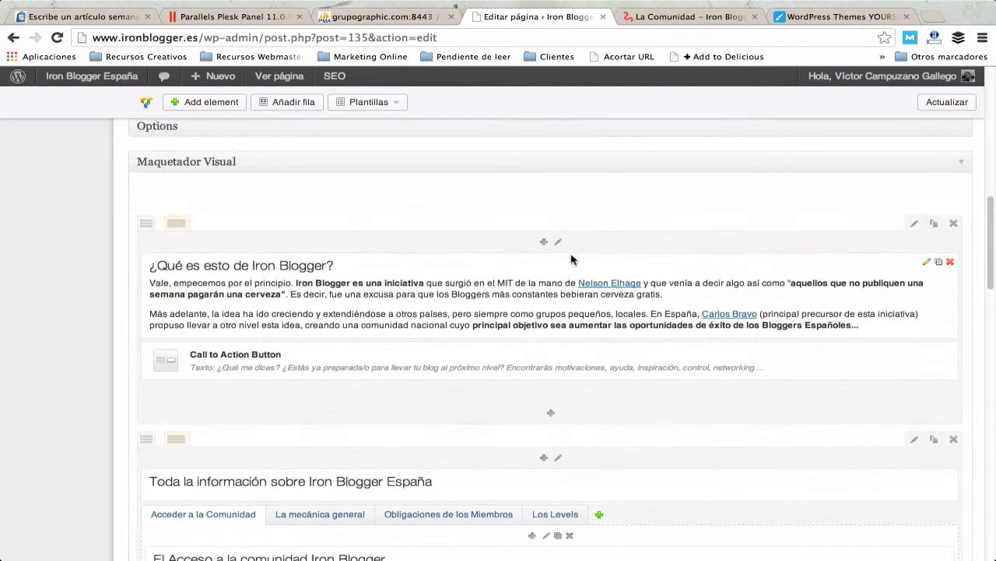
{"action": "scroll", "coordinate": [676, 386], "scroll_direction": "down", "scroll_amount": 2}
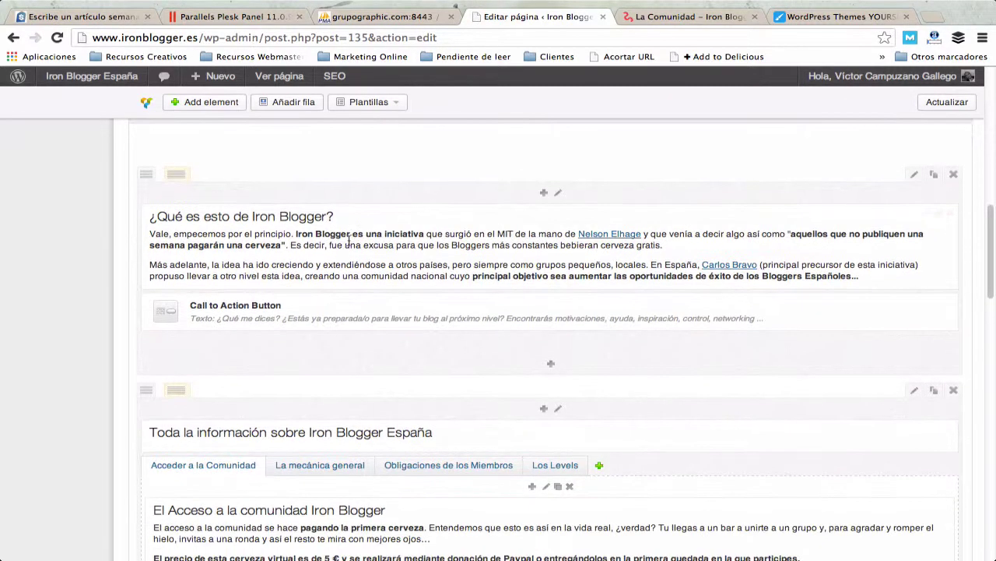
{"action": "scroll", "coordinate": [521, 266], "scroll_direction": "up", "scroll_amount": 10}
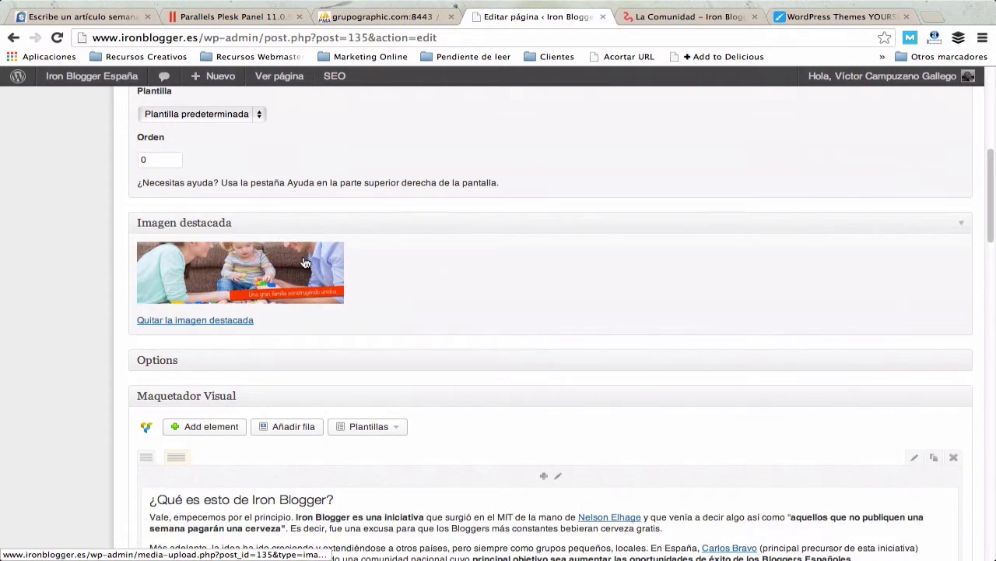
{"action": "scroll", "coordinate": [321, 277], "scroll_direction": "down", "scroll_amount": 3}
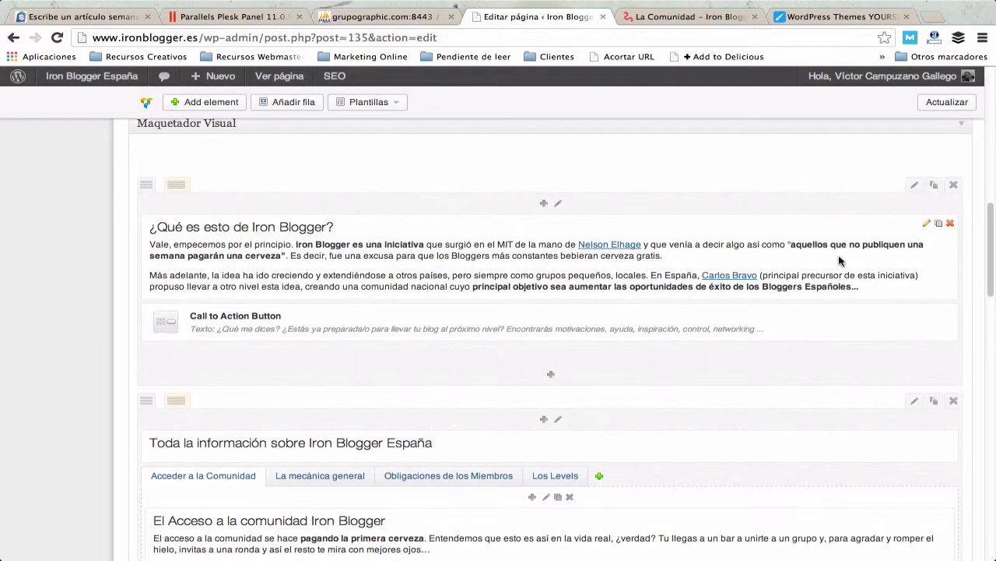
{"action": "left_click", "coordinate": [927, 223]}
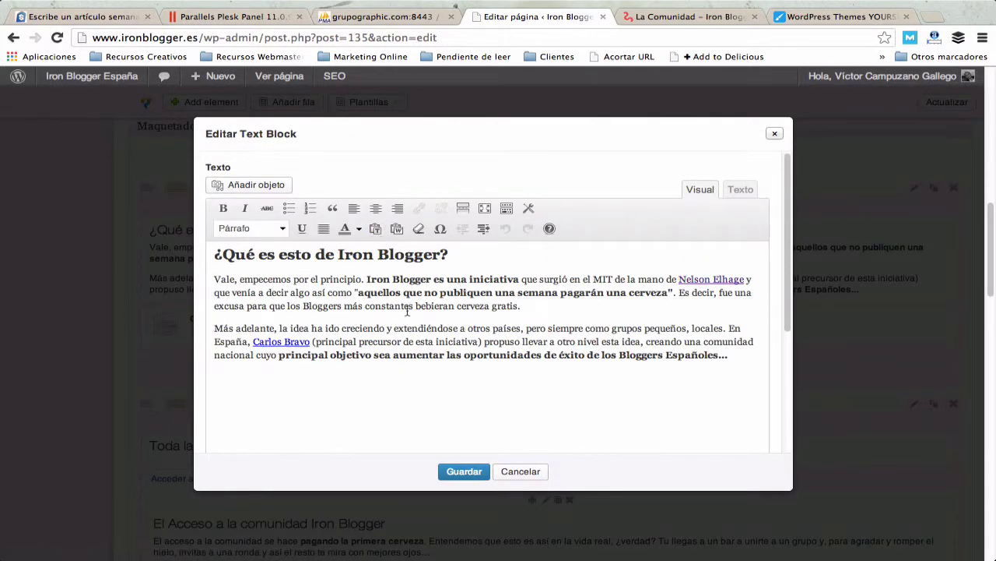
{"action": "left_click", "coordinate": [503, 477]}
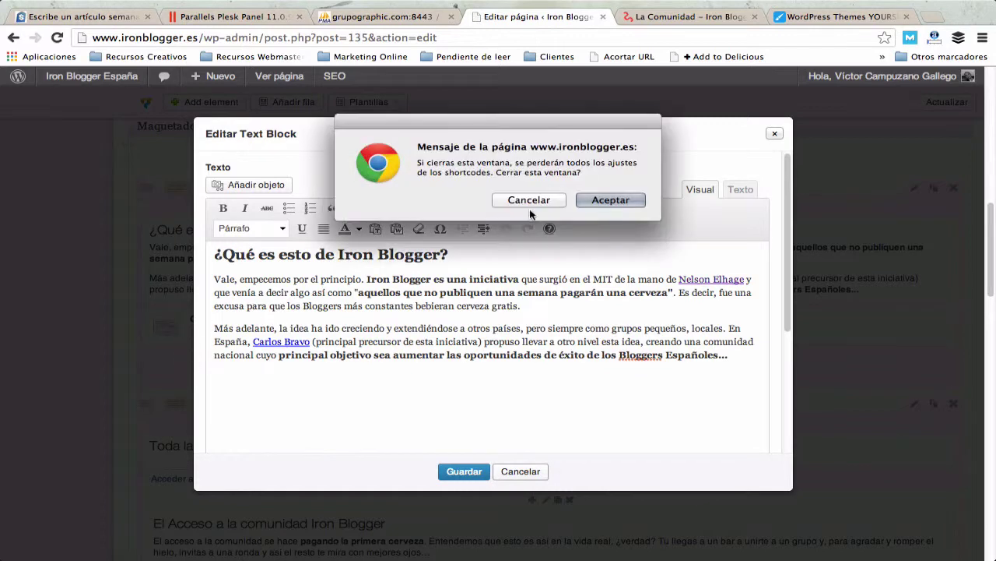
{"action": "left_click", "coordinate": [610, 201]}
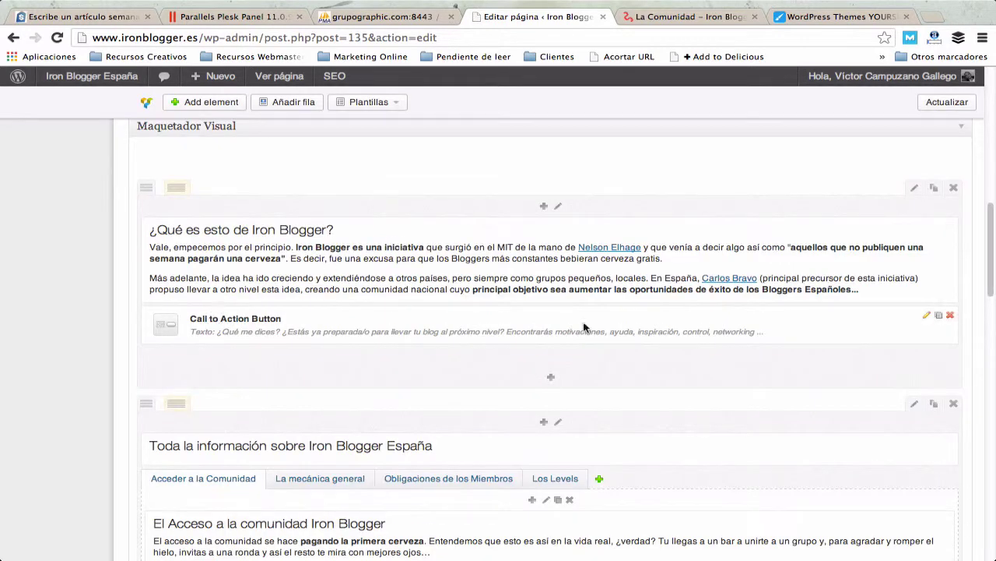
View the content elements available to add to the page layout, and close the list without adding any.
{"action": "scroll", "coordinate": [366, 223], "scroll_direction": "up", "scroll_amount": 1}
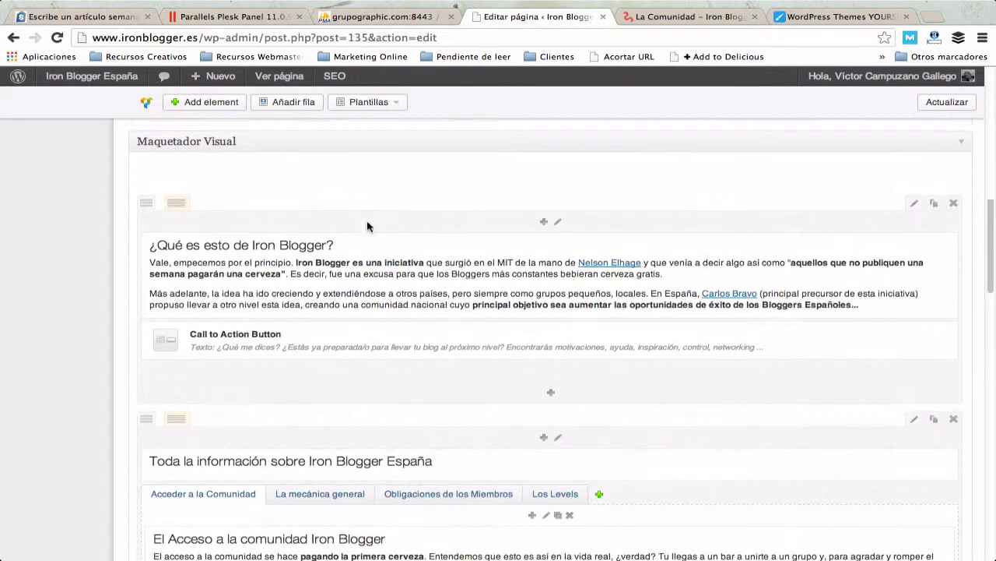
{"action": "scroll", "coordinate": [311, 171], "scroll_direction": "down", "scroll_amount": 2}
{"action": "left_click", "coordinate": [200, 102]}
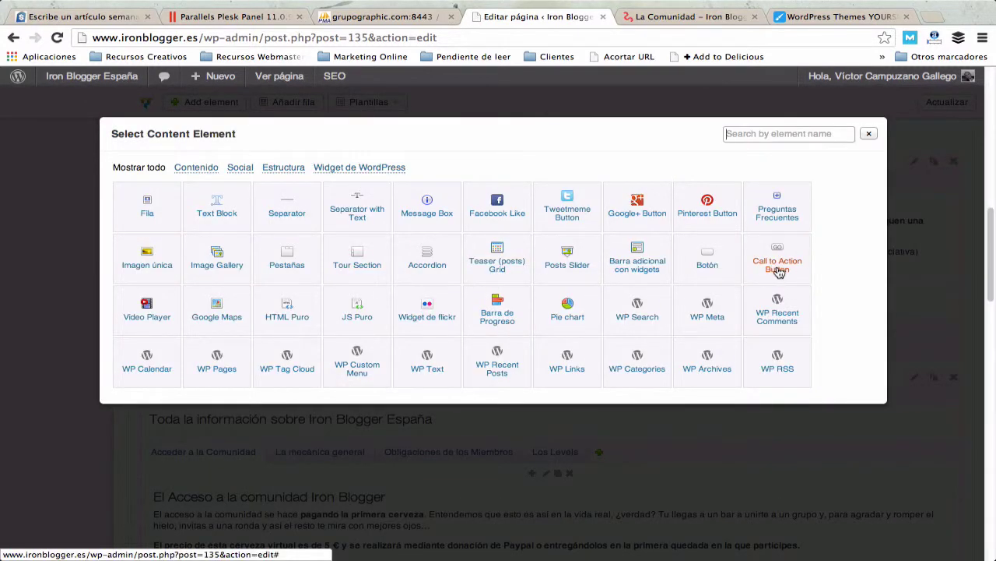
{"action": "left_click", "coordinate": [870, 133]}
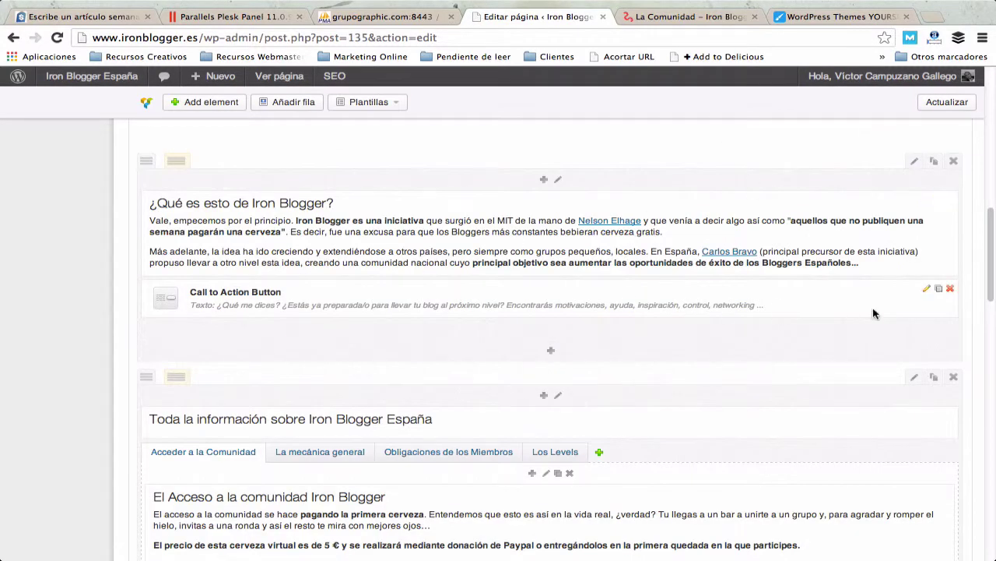
Review the Call to Action Button's settings, from its text and link to its colour, size and position, and cancel without saving.
{"action": "left_click", "coordinate": [925, 288]}
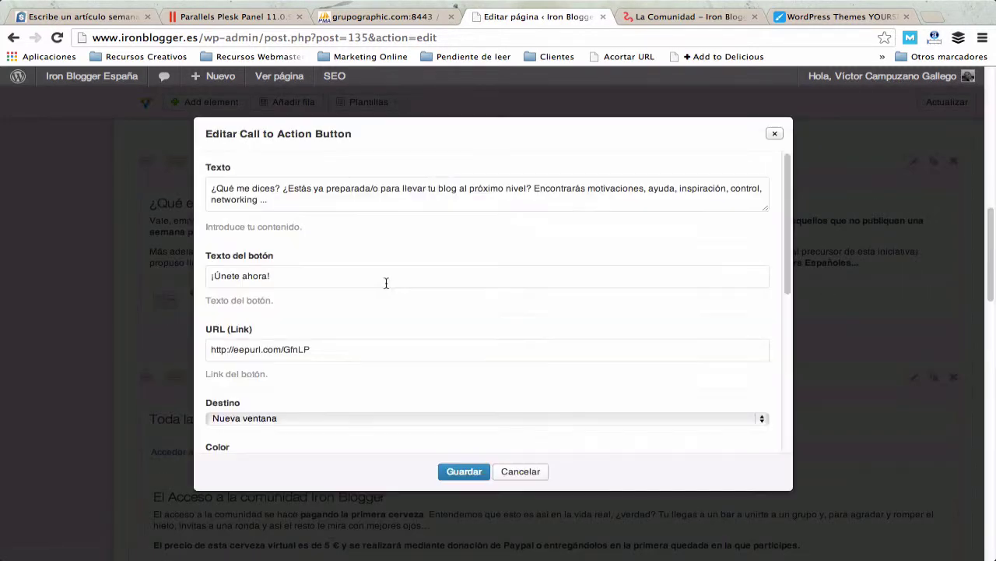
{"action": "left_click_drag", "start_coordinate": [210, 187], "coordinate": [316, 203]}
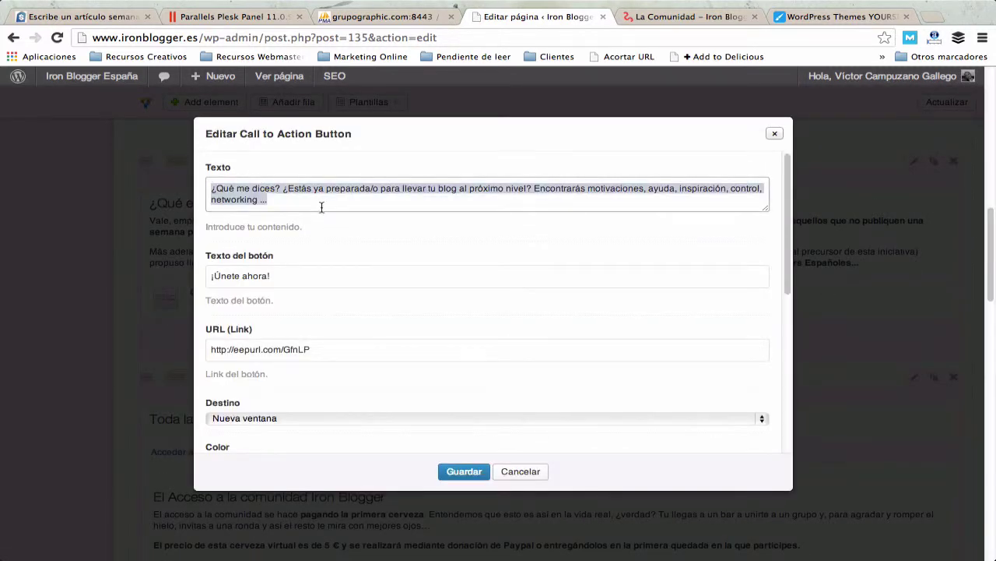
{"action": "left_click", "coordinate": [302, 274]}
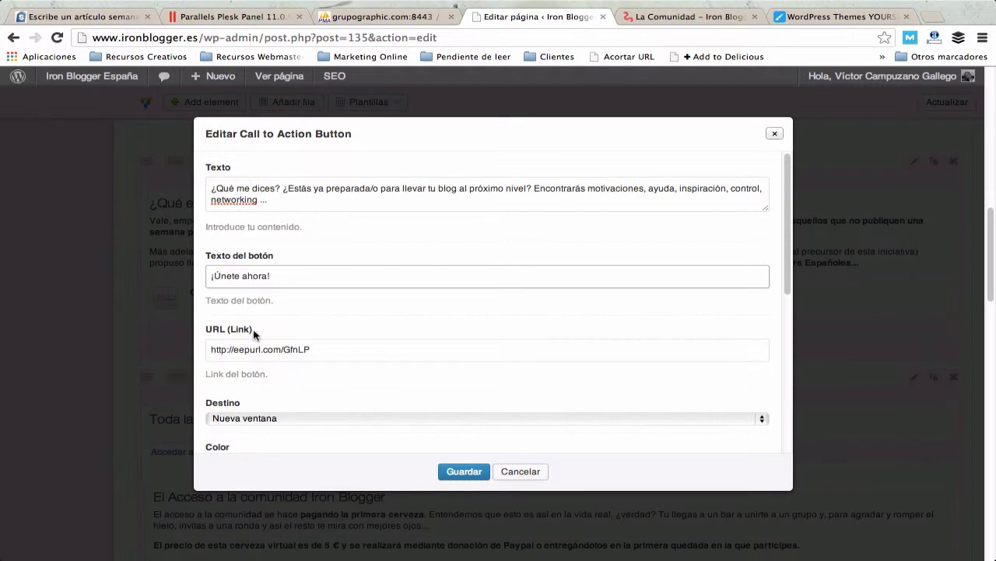
{"action": "scroll", "coordinate": [452, 374], "scroll_direction": "down", "scroll_amount": 5}
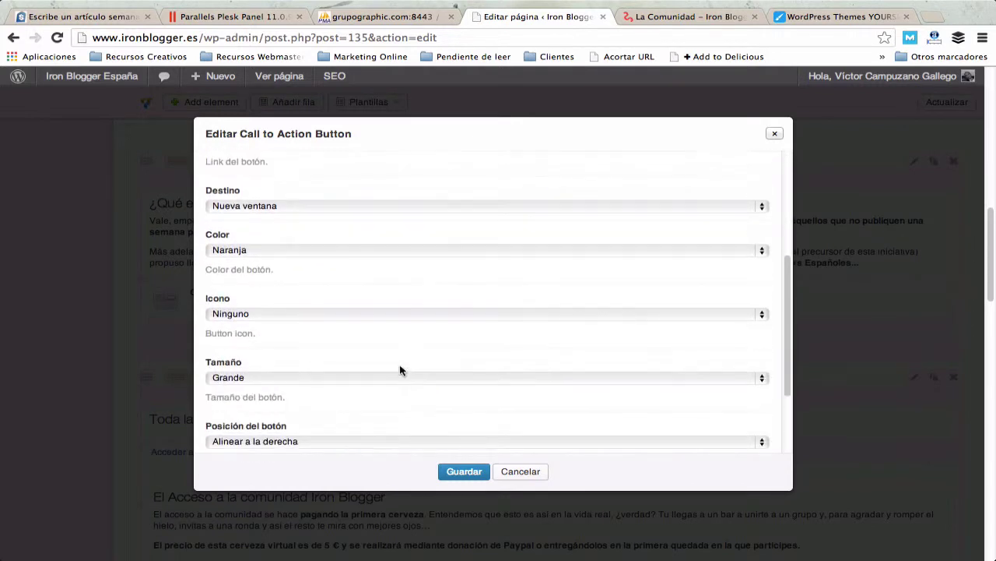
{"action": "scroll", "coordinate": [445, 340], "scroll_direction": "down", "scroll_amount": 3}
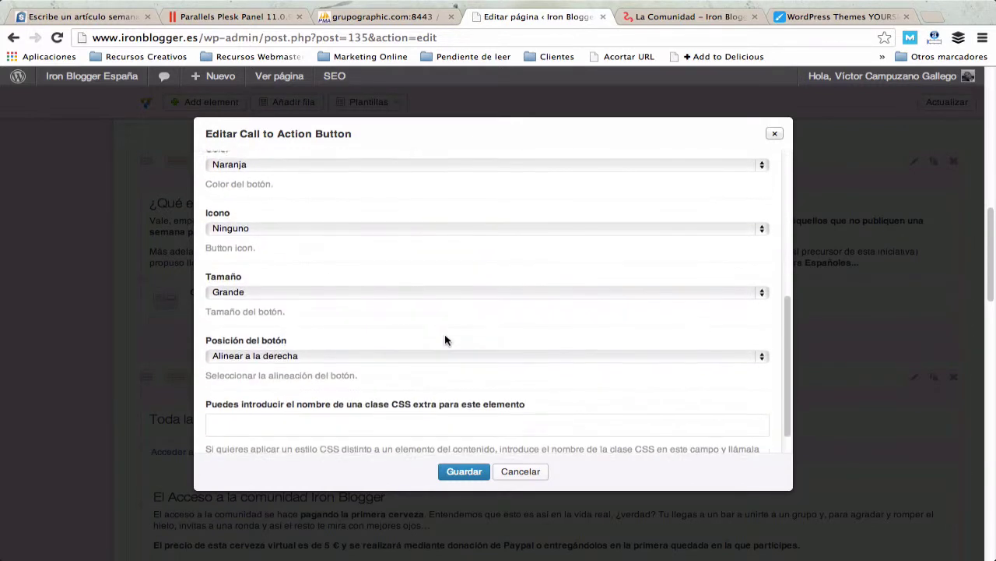
{"action": "left_click", "coordinate": [521, 472]}
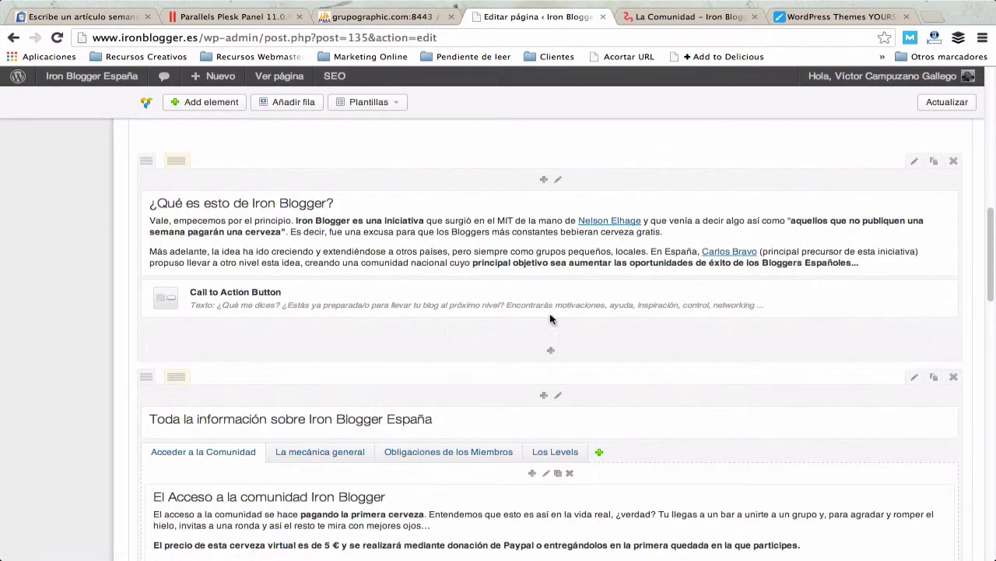
Show the La mecánica general tab in the "Toda la información sobre Iron Blogger España" row and examine its content.
{"action": "scroll", "coordinate": [336, 326], "scroll_direction": "down", "scroll_amount": 3}
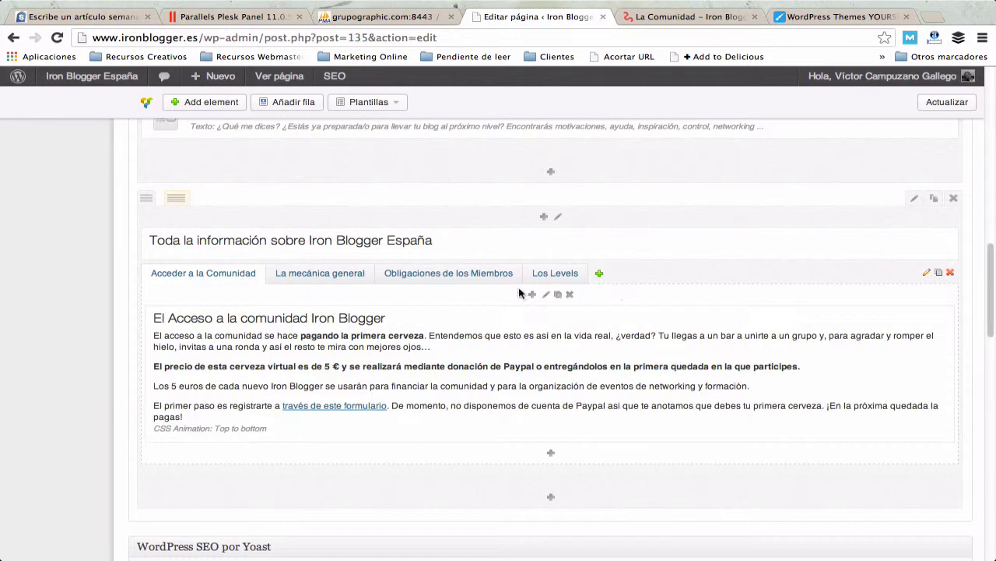
{"action": "left_click", "coordinate": [316, 282]}
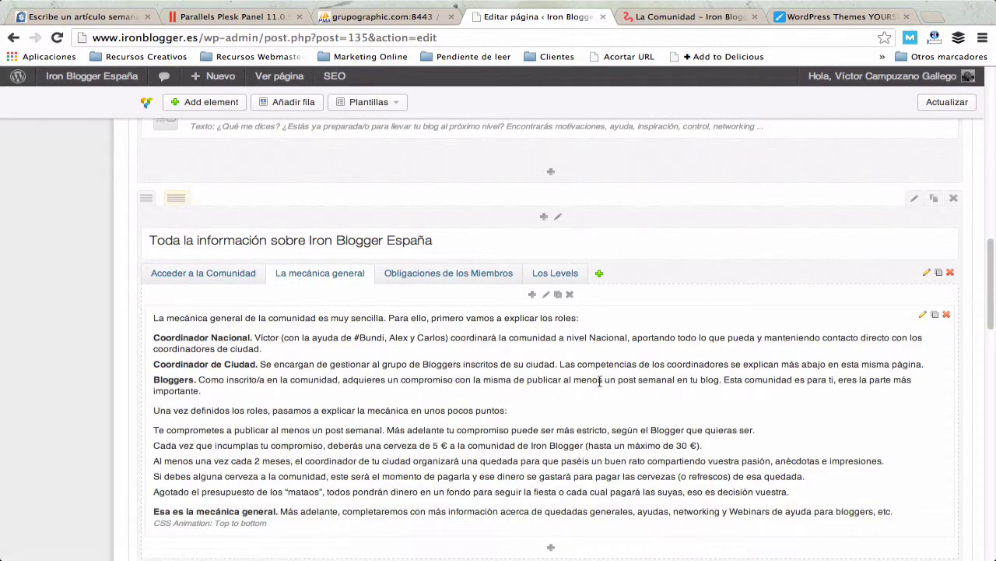
{"action": "scroll", "coordinate": [512, 317], "scroll_direction": "down", "scroll_amount": 2}
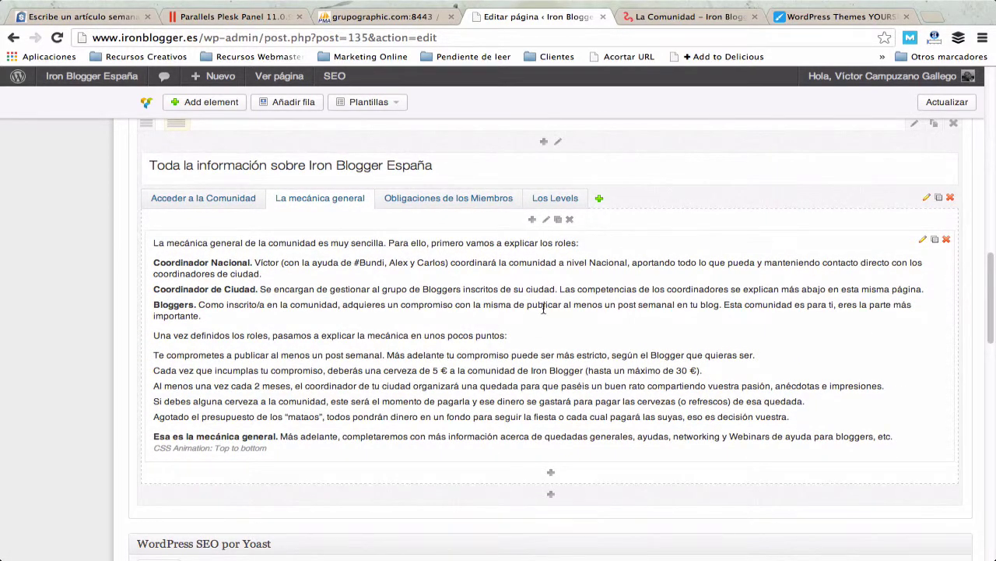
{"action": "scroll", "coordinate": [544, 308], "scroll_direction": "down", "scroll_amount": 5}
{"action": "scroll", "coordinate": [544, 309], "scroll_direction": "up", "scroll_amount": 6}
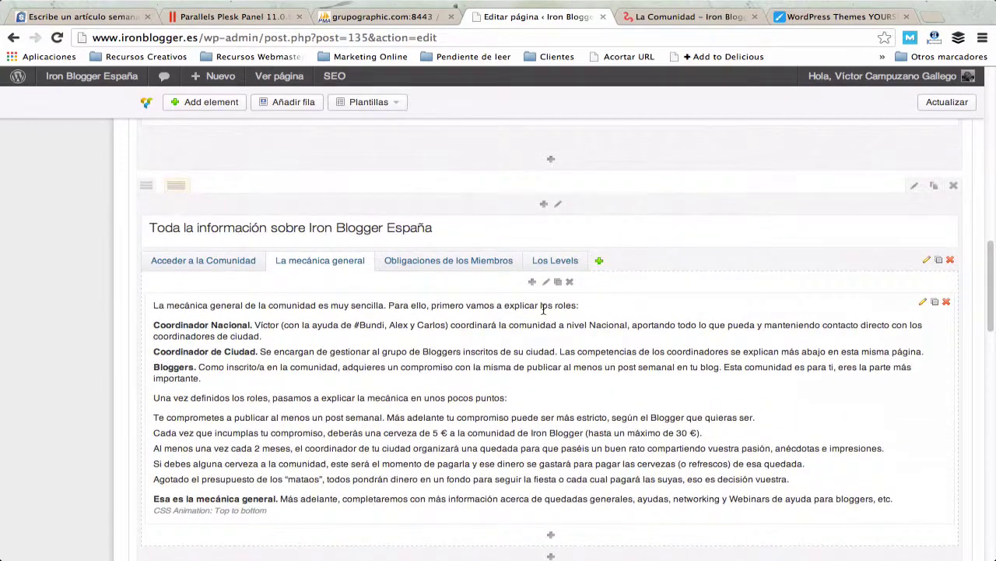
{"action": "scroll", "coordinate": [543, 309], "scroll_direction": "down", "scroll_amount": 1}
Switch to the live La Comunidad page and view its header and featured image.
{"action": "scroll", "coordinate": [544, 296], "scroll_direction": "up", "scroll_amount": 4}
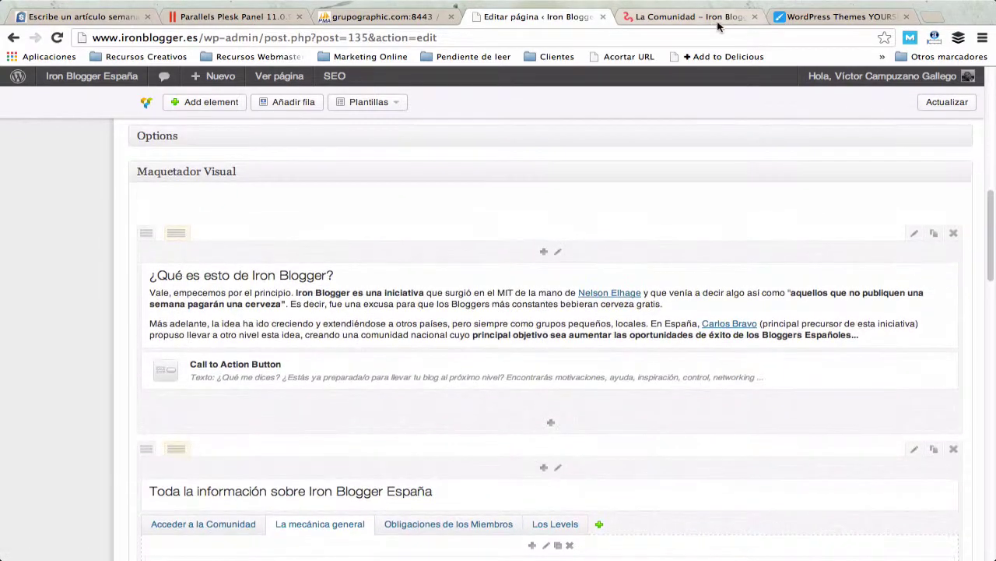
{"action": "left_click", "coordinate": [717, 19]}
{"action": "scroll", "coordinate": [543, 329], "scroll_direction": "up", "scroll_amount": 10}
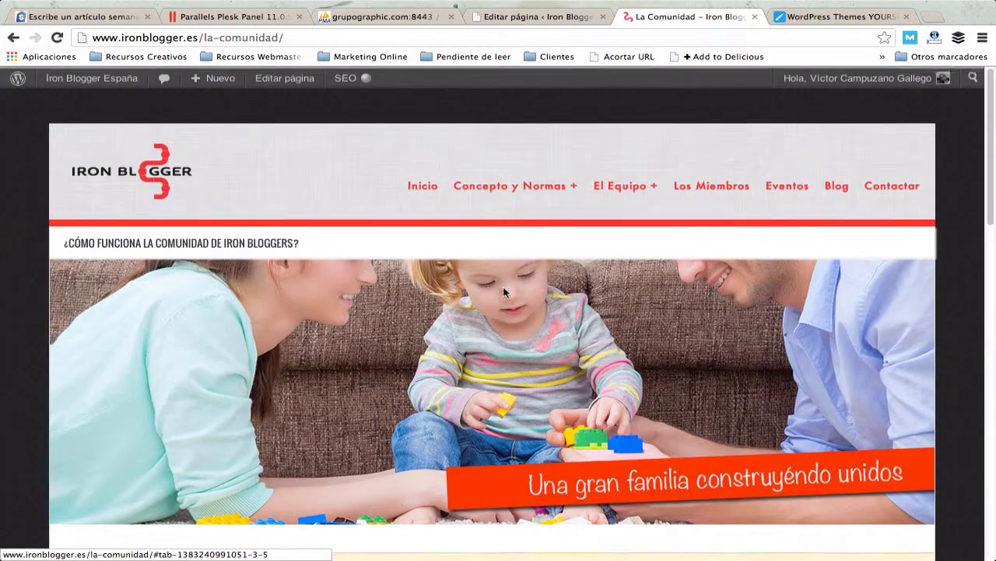
Show the live Inicio page, and open the Inicio page for editing in the WordPress admin.
{"action": "mouse_move", "coordinate": [490, 191]}
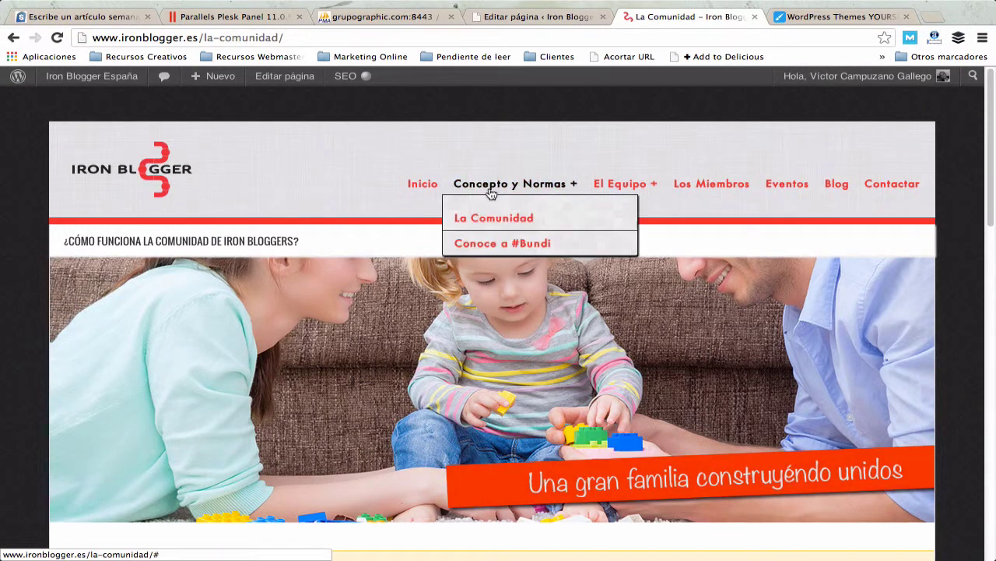
{"action": "left_click", "coordinate": [416, 187]}
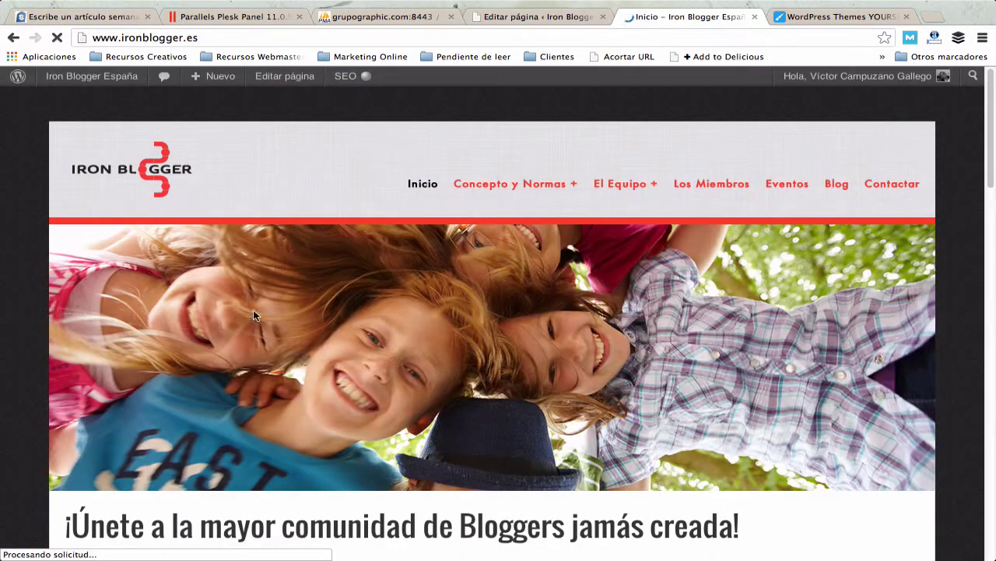
{"action": "left_click", "coordinate": [537, 16]}
{"action": "scroll", "coordinate": [770, 201], "scroll_direction": "up", "scroll_amount": 10}
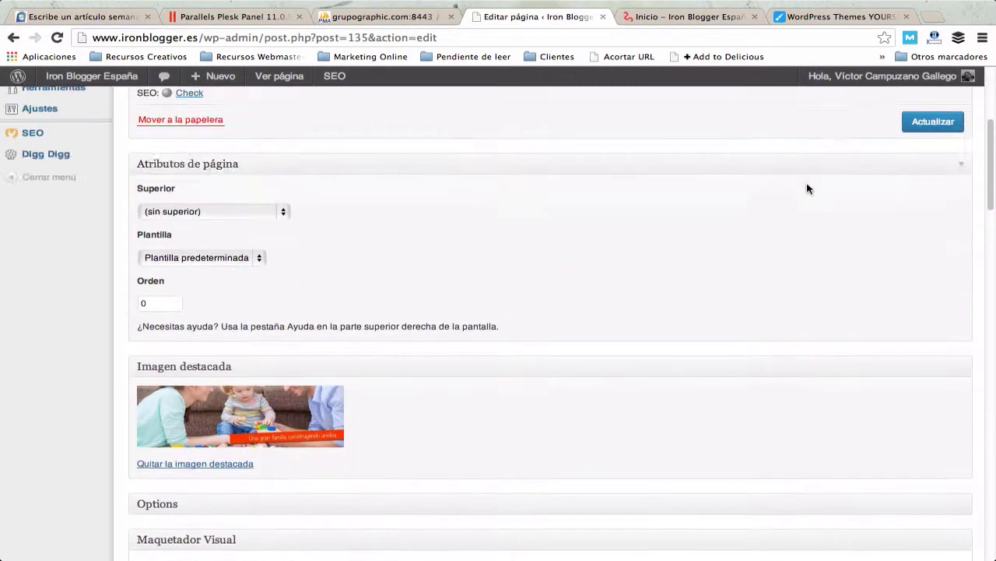
{"action": "mouse_move", "coordinate": [28, 123]}
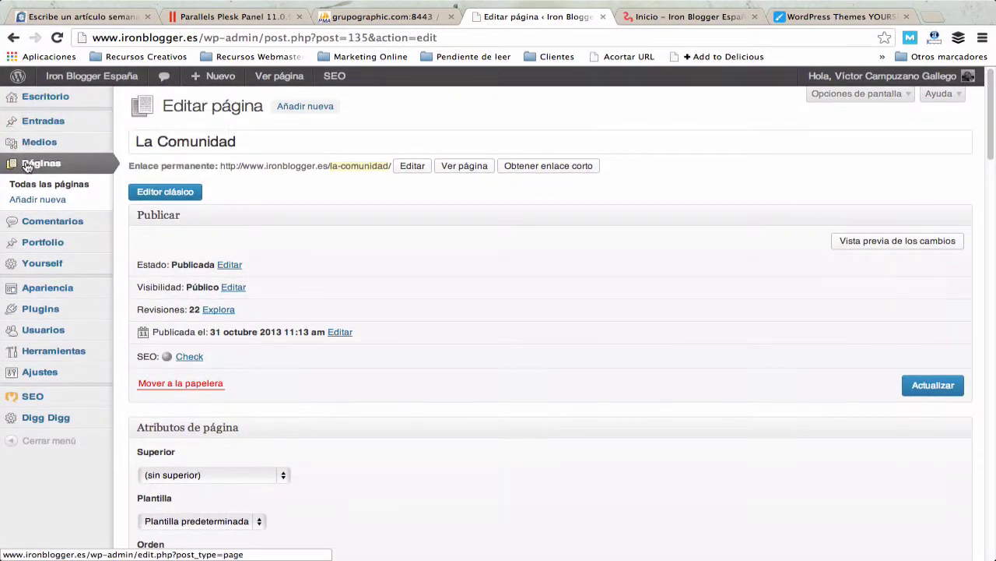
{"action": "left_click", "coordinate": [76, 190]}
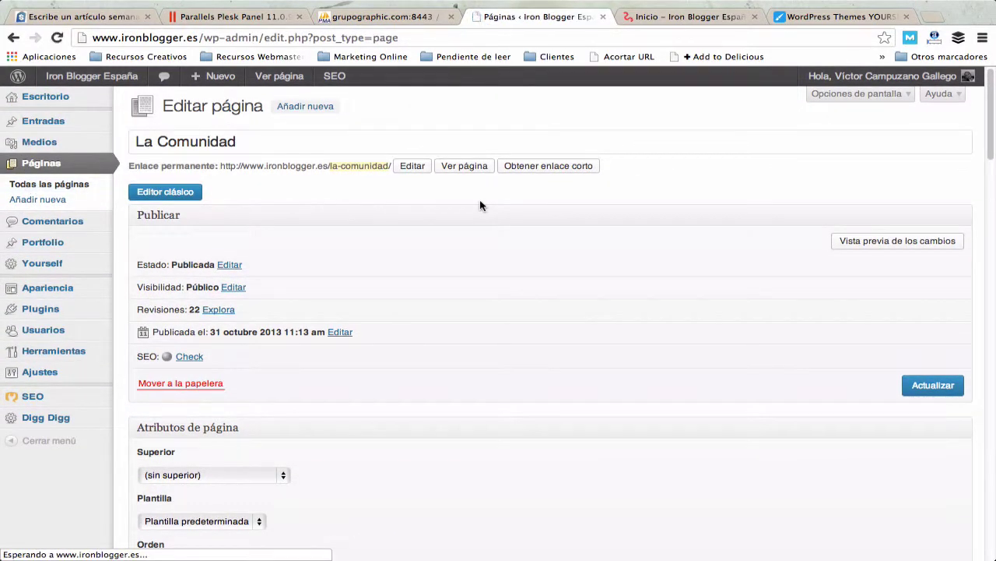
{"action": "scroll", "coordinate": [281, 268], "scroll_direction": "down", "scroll_amount": 5}
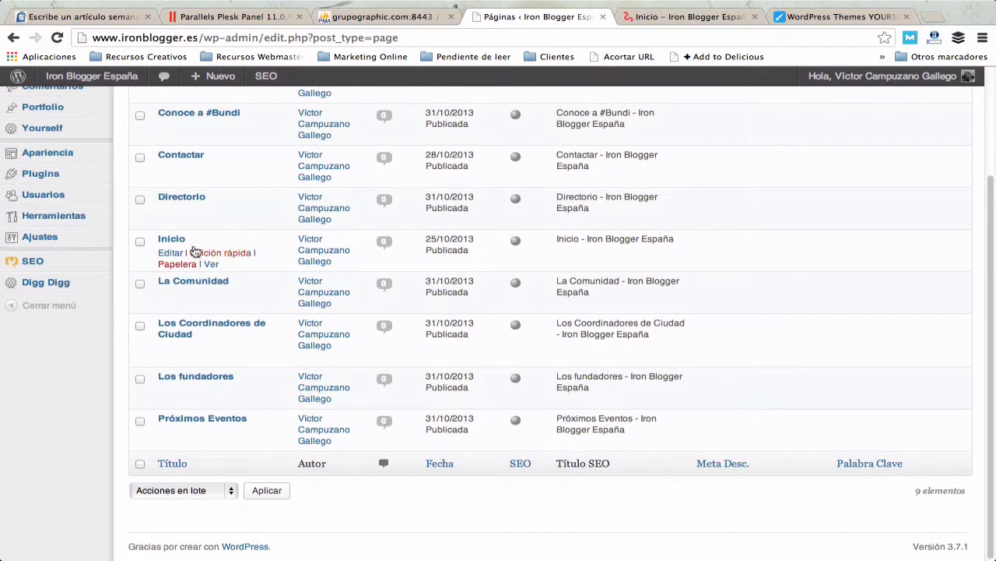
{"action": "left_click", "coordinate": [169, 254]}
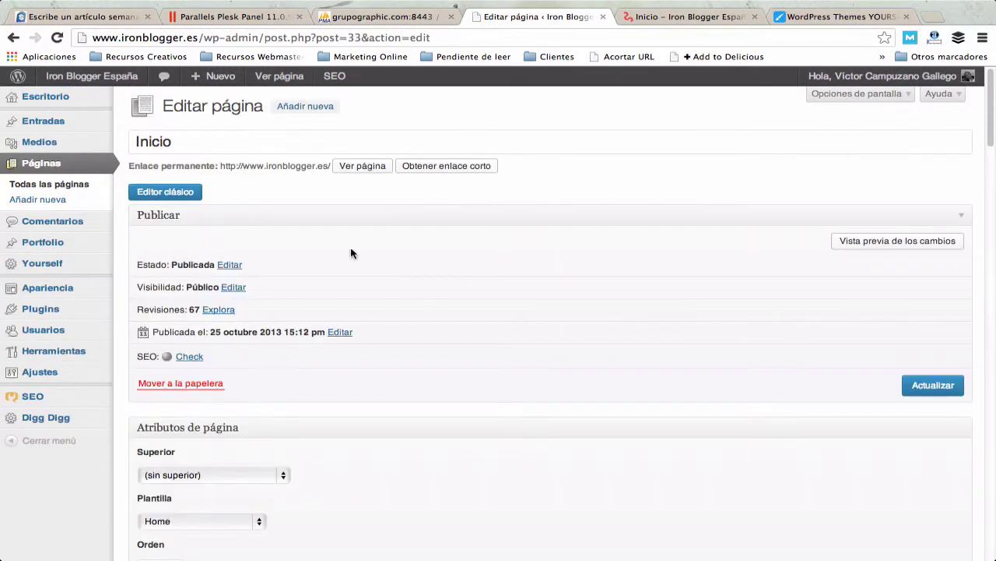
Review the Motivación text block under "Las ventajas de ser Iron Blogger" in the layout editor, and cancel without saving.
{"action": "scroll", "coordinate": [351, 253], "scroll_direction": "down", "scroll_amount": 12}
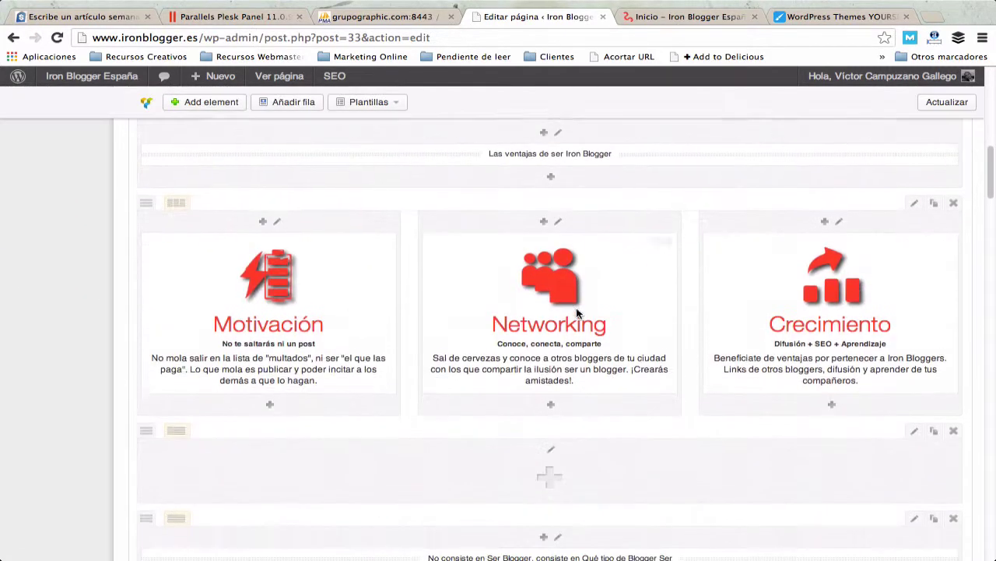
{"action": "scroll", "coordinate": [577, 312], "scroll_direction": "up", "scroll_amount": 5}
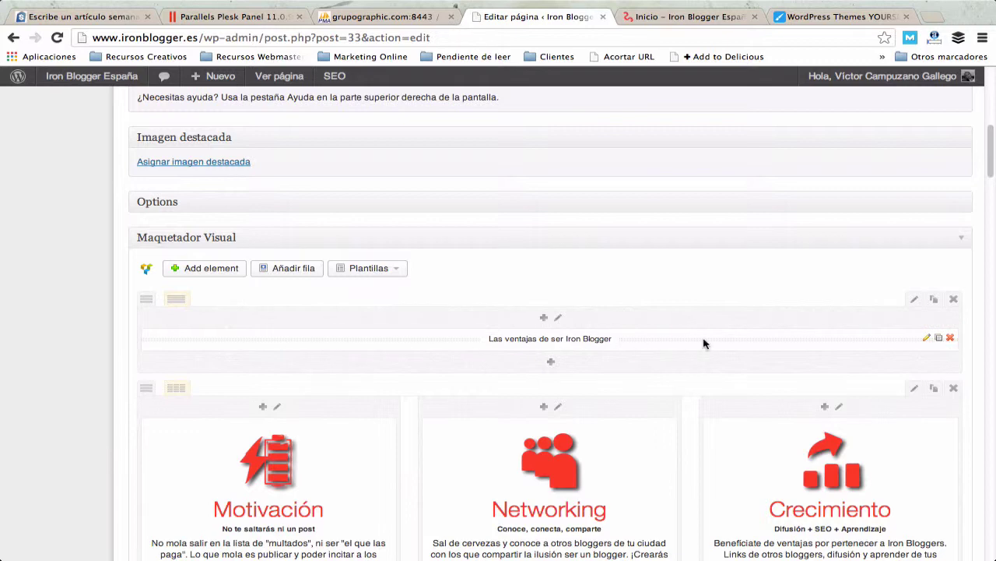
{"action": "scroll", "coordinate": [708, 346], "scroll_direction": "down", "scroll_amount": 5}
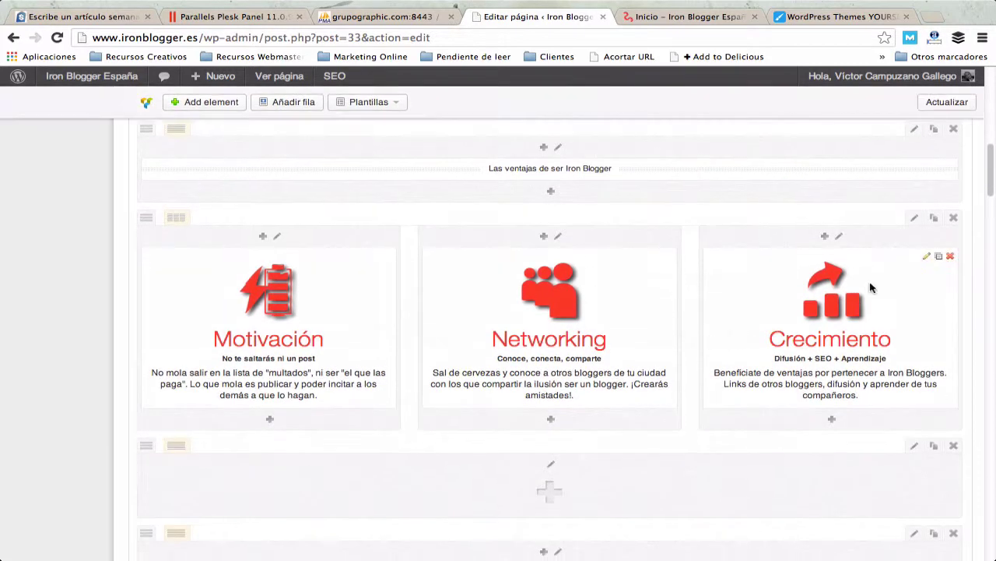
{"action": "mouse_move", "coordinate": [175, 221]}
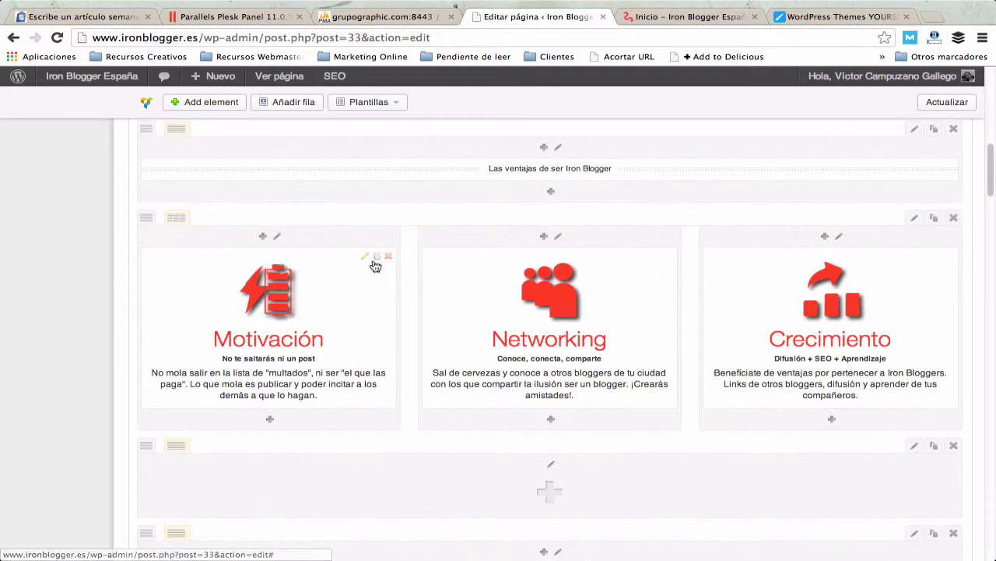
{"action": "left_click", "coordinate": [363, 256]}
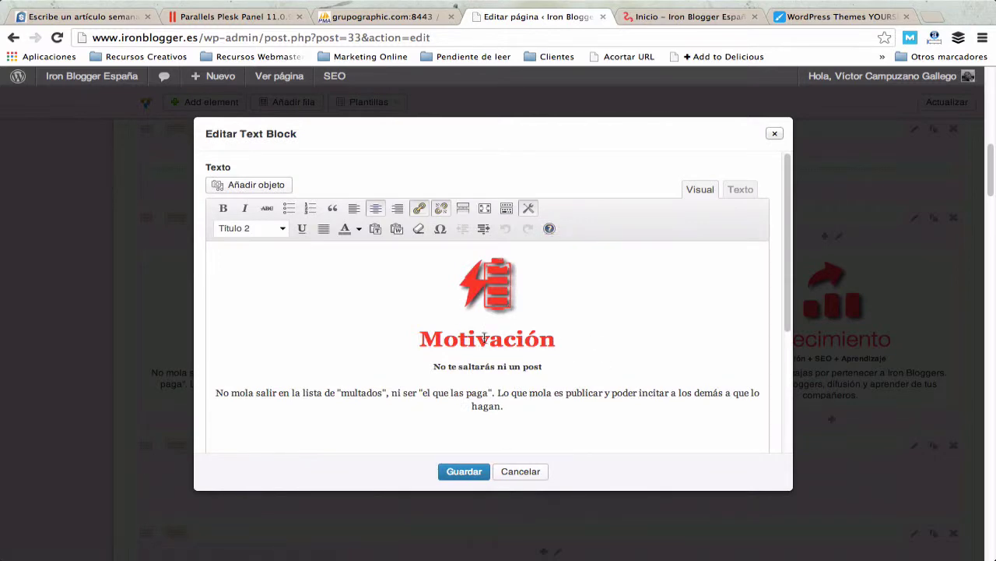
{"action": "left_click", "coordinate": [527, 472]}
{"action": "left_click", "coordinate": [627, 199]}
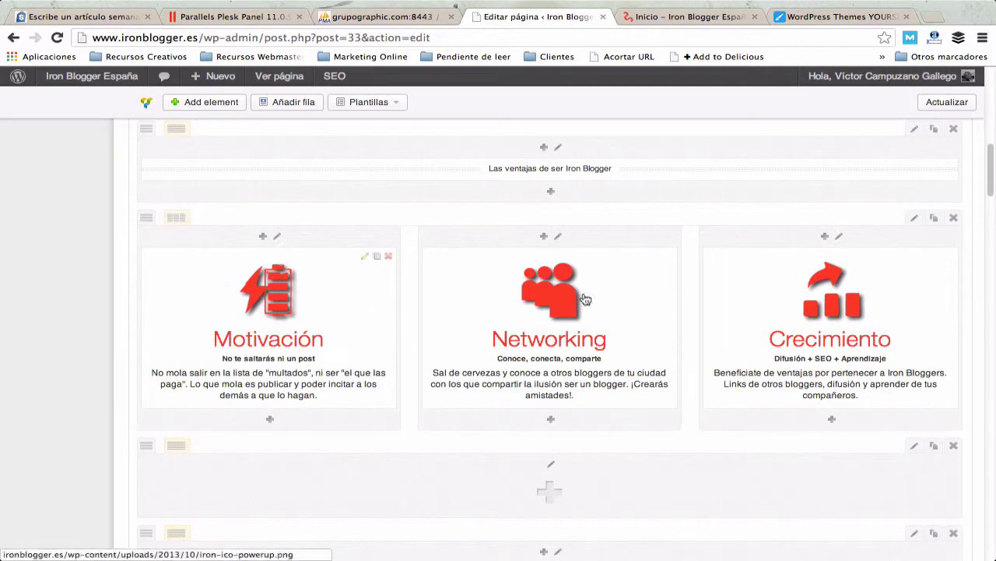
Compare the layout's blogger-type tabs and Call to Action Button row with how they appear on the live Inicio page.
{"action": "scroll", "coordinate": [689, 297], "scroll_direction": "down", "scroll_amount": 7}
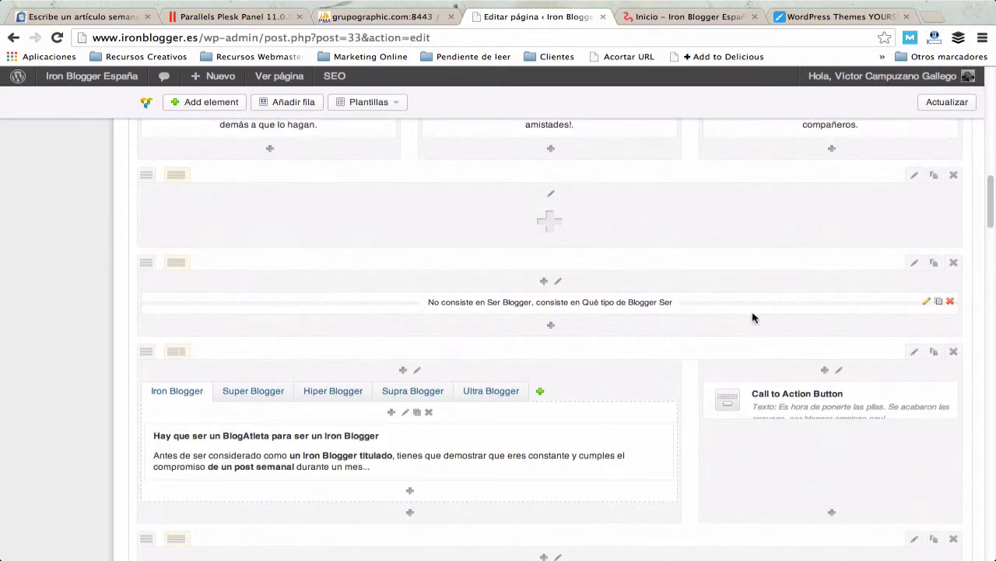
{"action": "scroll", "coordinate": [761, 320], "scroll_direction": "down", "scroll_amount": 4}
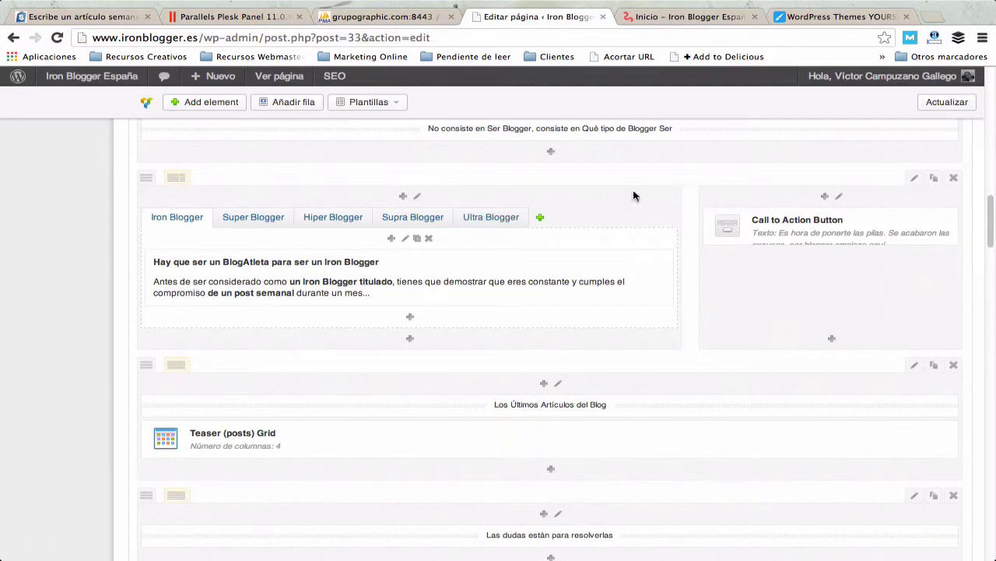
{"action": "left_click", "coordinate": [669, 23]}
{"action": "scroll", "coordinate": [631, 300], "scroll_direction": "down", "scroll_amount": 9}
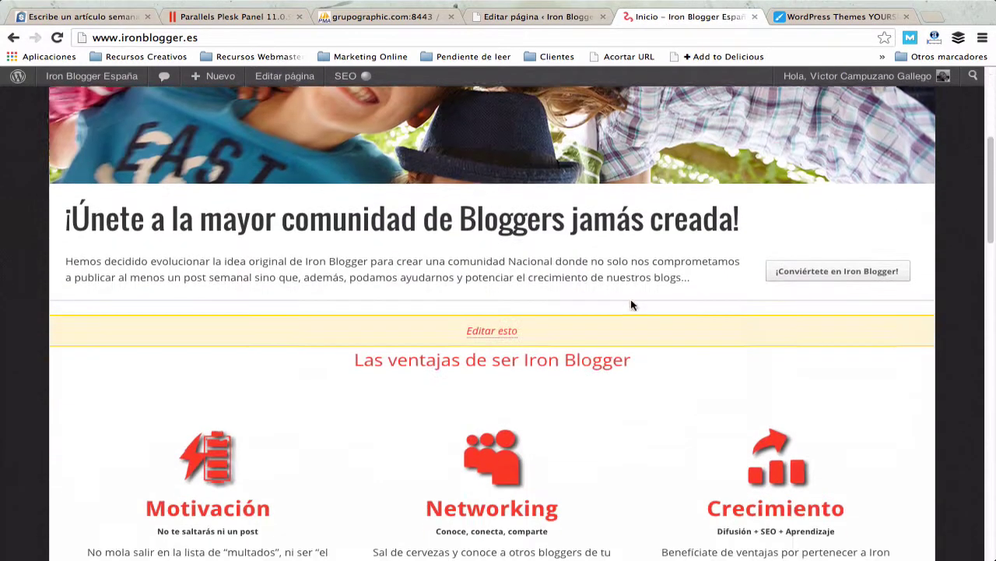
{"action": "scroll", "coordinate": [631, 305], "scroll_direction": "down", "scroll_amount": 2}
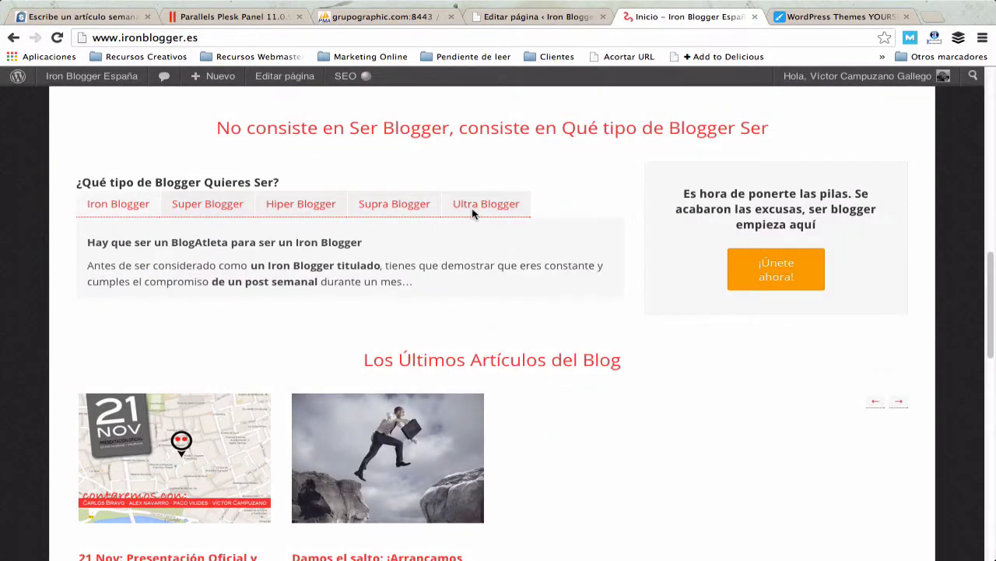
Compare the Teaser (posts) Grid in the layout with the live "Los Últimos Artículos del Blog" carousel, sliding through its articles.
{"action": "left_click", "coordinate": [566, 25]}
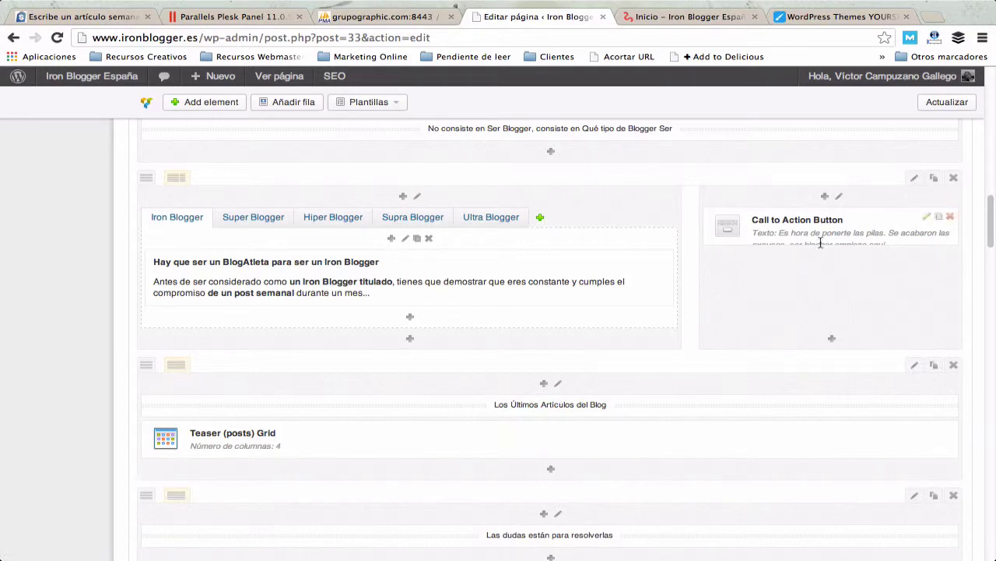
{"action": "scroll", "coordinate": [820, 242], "scroll_direction": "down", "scroll_amount": 5}
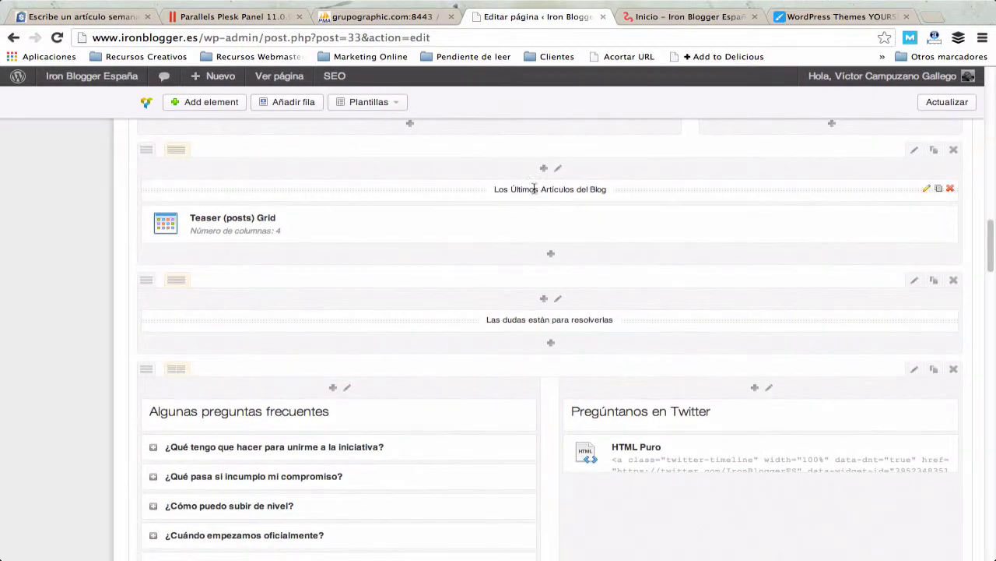
{"action": "scroll", "coordinate": [743, 195], "scroll_direction": "up", "scroll_amount": 3}
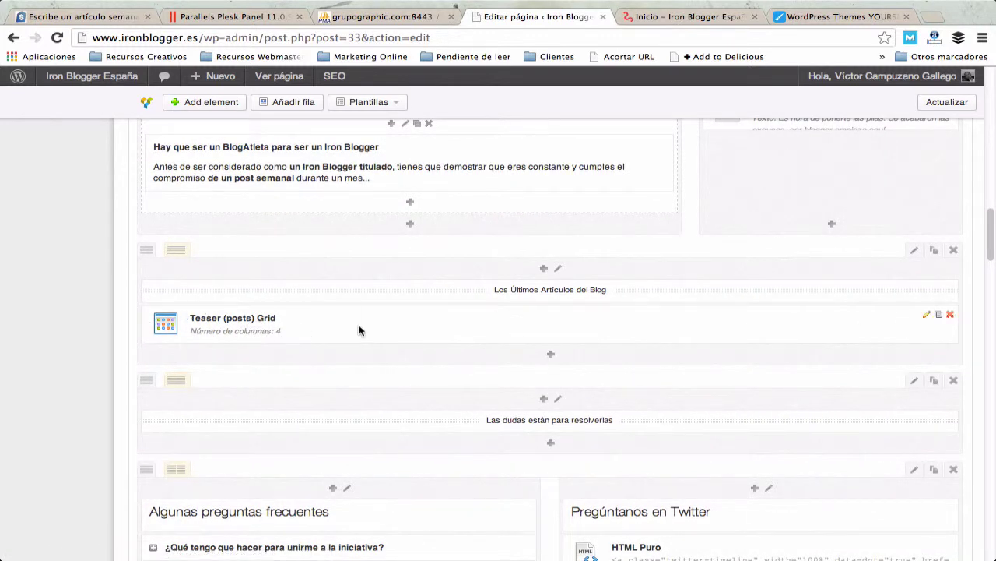
{"action": "left_click", "coordinate": [685, 16]}
{"action": "scroll", "coordinate": [508, 360], "scroll_direction": "down", "scroll_amount": 3}
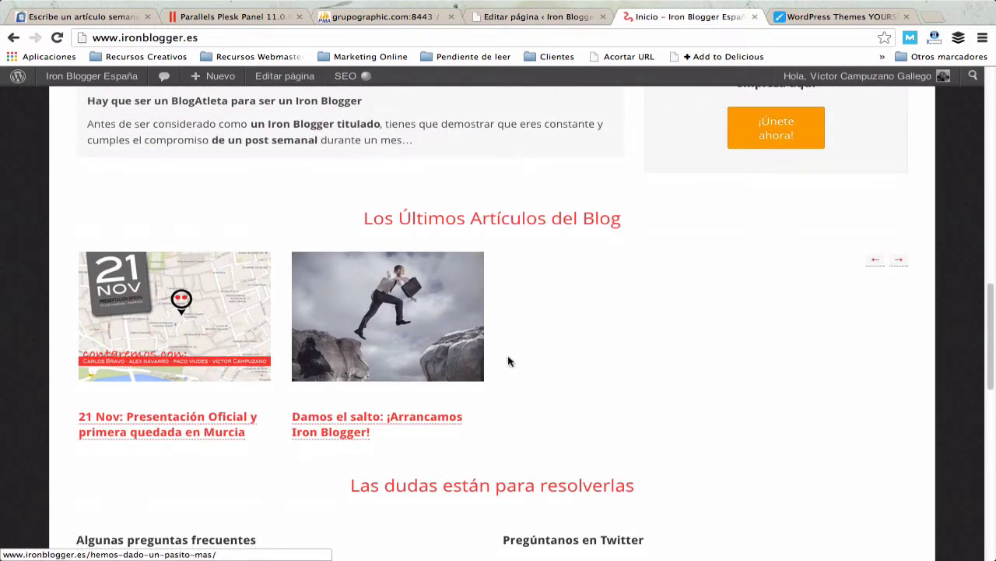
{"action": "left_click", "coordinate": [898, 262]}
{"action": "left_click", "coordinate": [875, 262]}
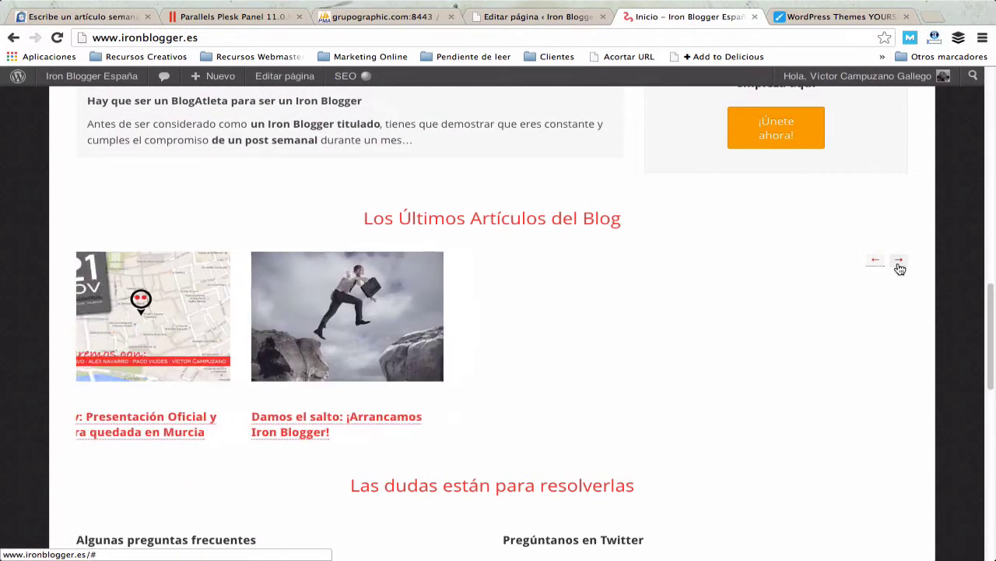
{"action": "left_click", "coordinate": [899, 263]}
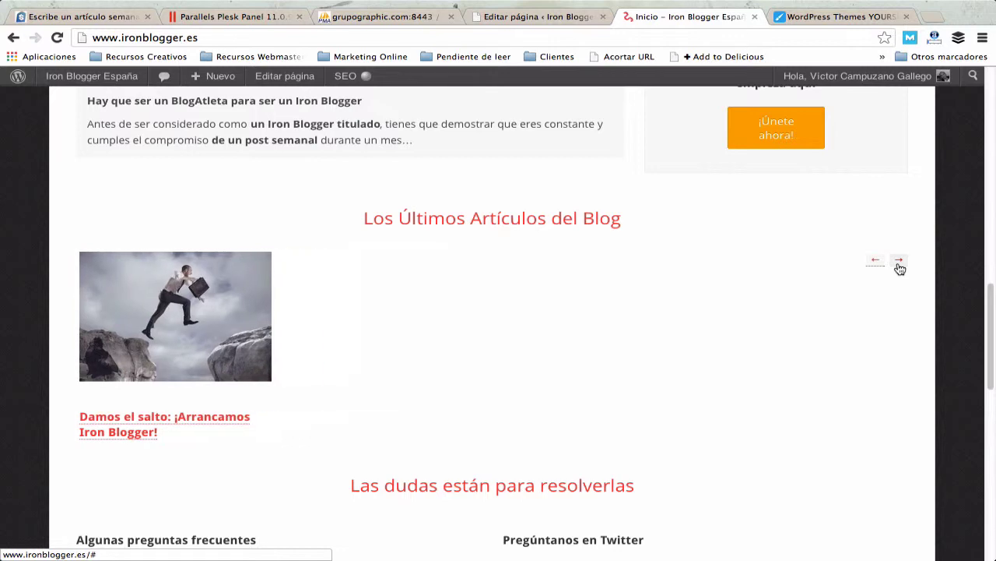
Add a Posts Slider element below the "Las dudas están para resolverlas" separator in the Inicio layout.
{"action": "left_click", "coordinate": [556, 19]}
{"action": "scroll", "coordinate": [336, 302], "scroll_direction": "down", "scroll_amount": 3}
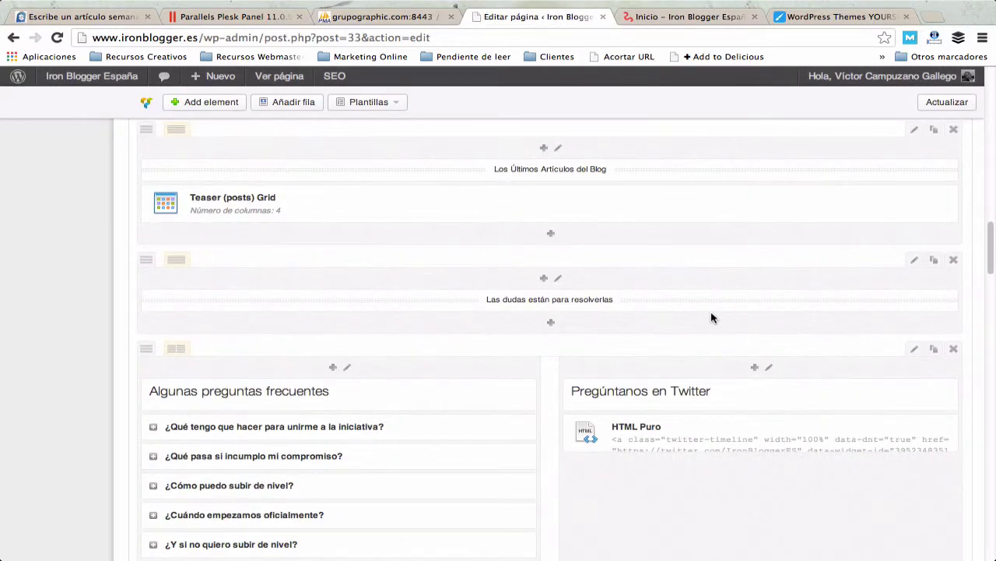
{"action": "left_click", "coordinate": [550, 322]}
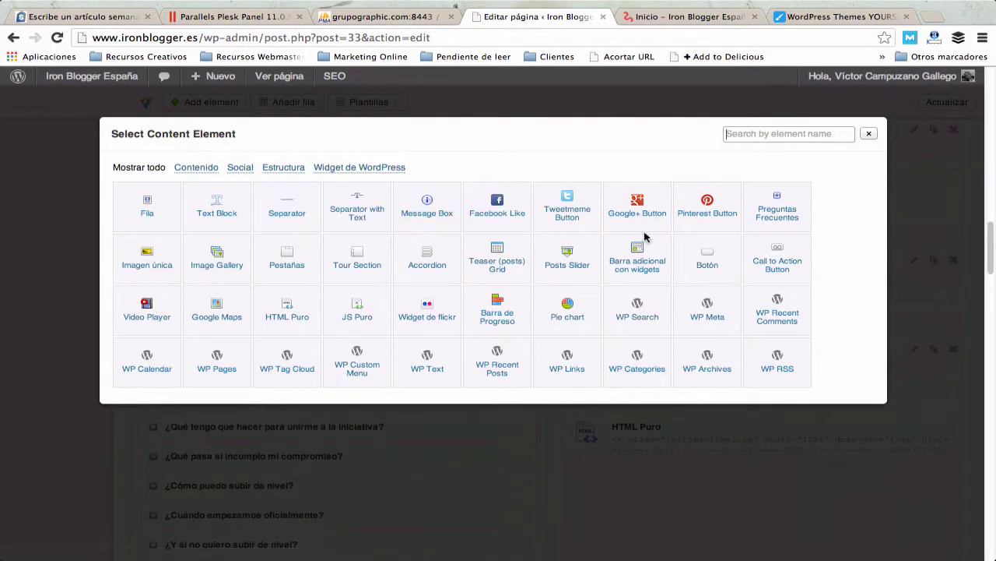
{"action": "left_click", "coordinate": [568, 261]}
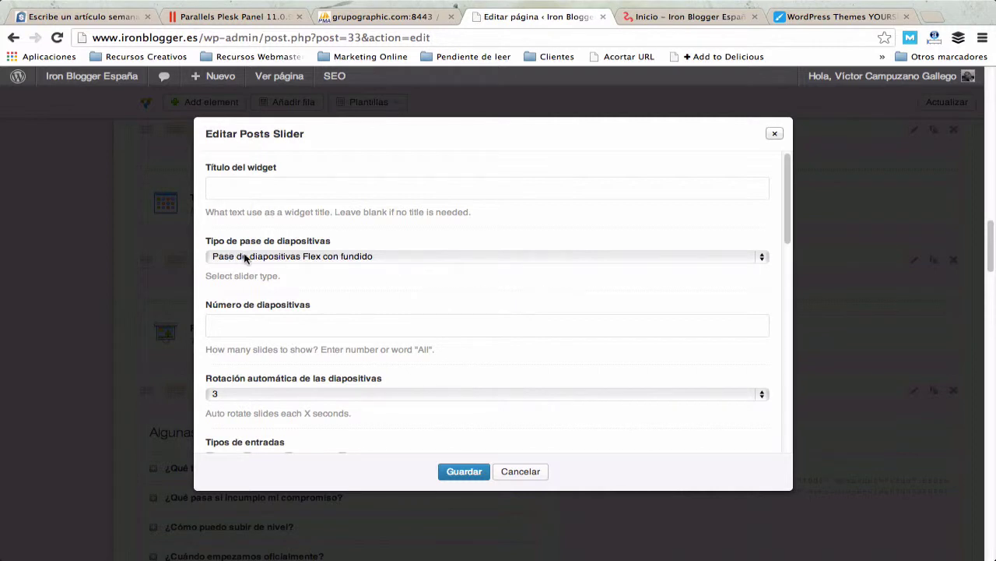
Keep the slider type as "Pase de diapositivas Flex con fundido" and set the number of slides to 5.
{"action": "left_click", "coordinate": [245, 257]}
{"action": "left_click", "coordinate": [326, 256]}
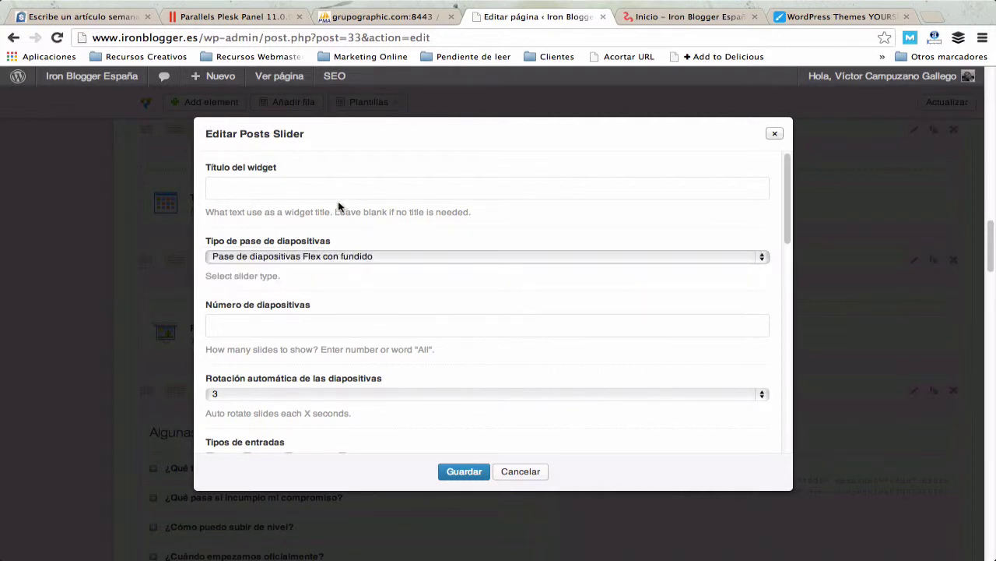
{"action": "left_click", "coordinate": [281, 330]}
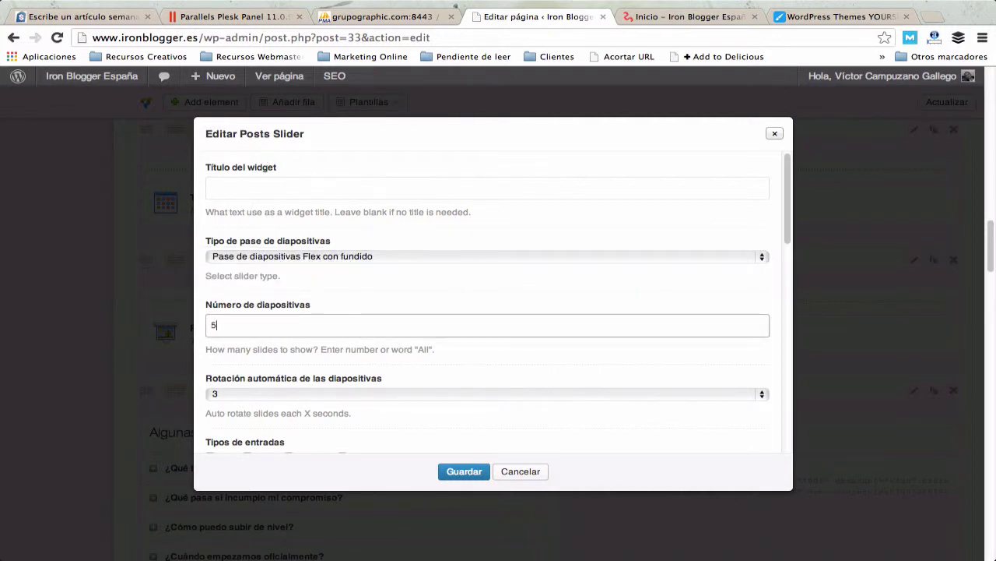
Have the slider show the post type, with "Sin descripción" as description and "Link a la entrada" as link.
{"action": "scroll", "coordinate": [334, 330], "scroll_direction": "down", "scroll_amount": 5}
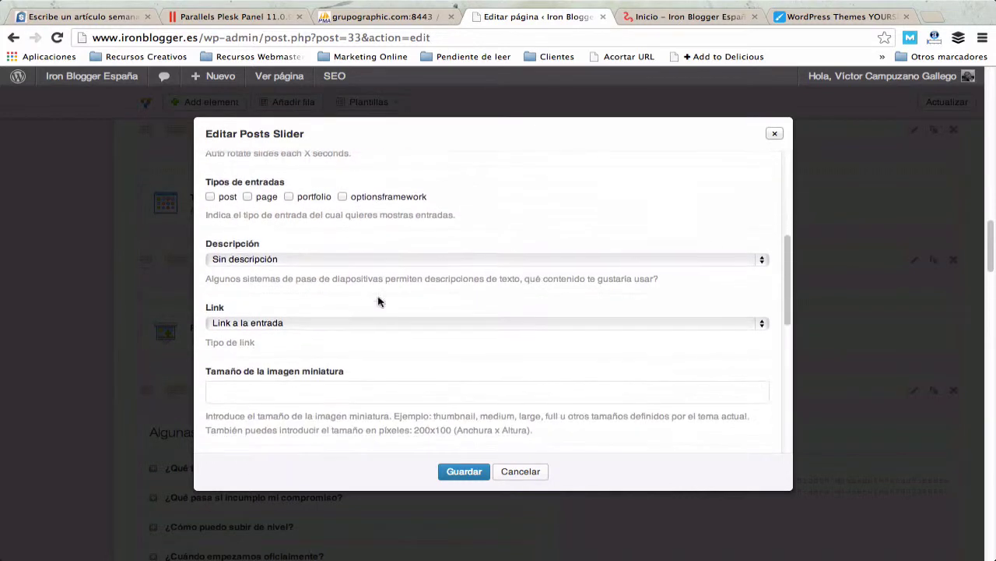
{"action": "left_click", "coordinate": [267, 258]}
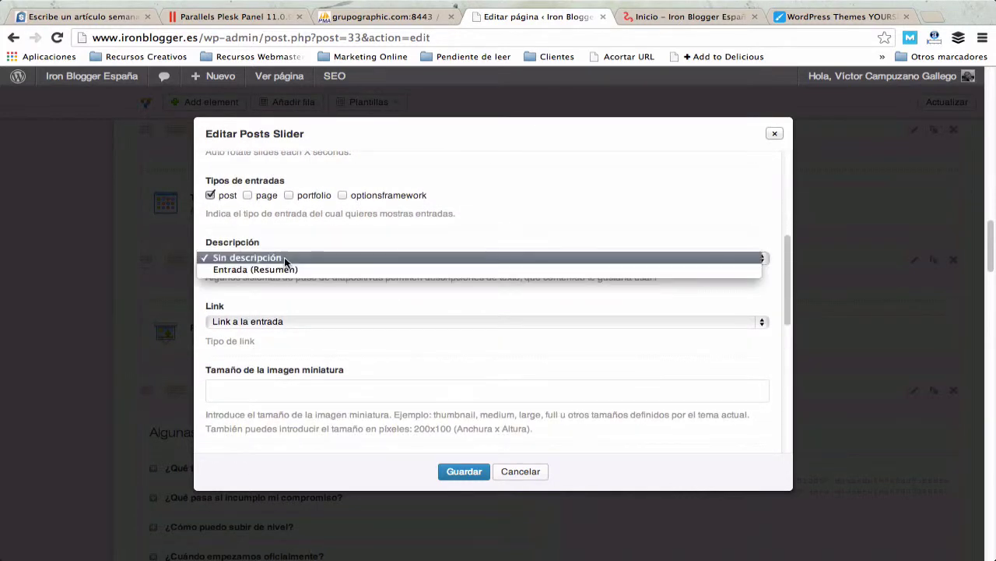
{"action": "left_click", "coordinate": [249, 257]}
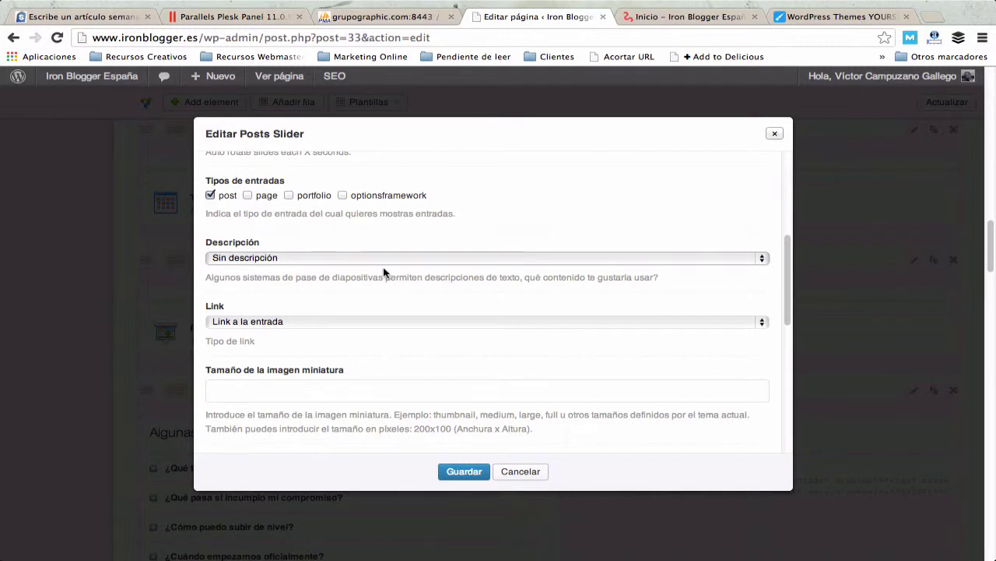
{"action": "scroll", "coordinate": [387, 273], "scroll_direction": "down", "scroll_amount": 3}
{"action": "left_click", "coordinate": [242, 217]}
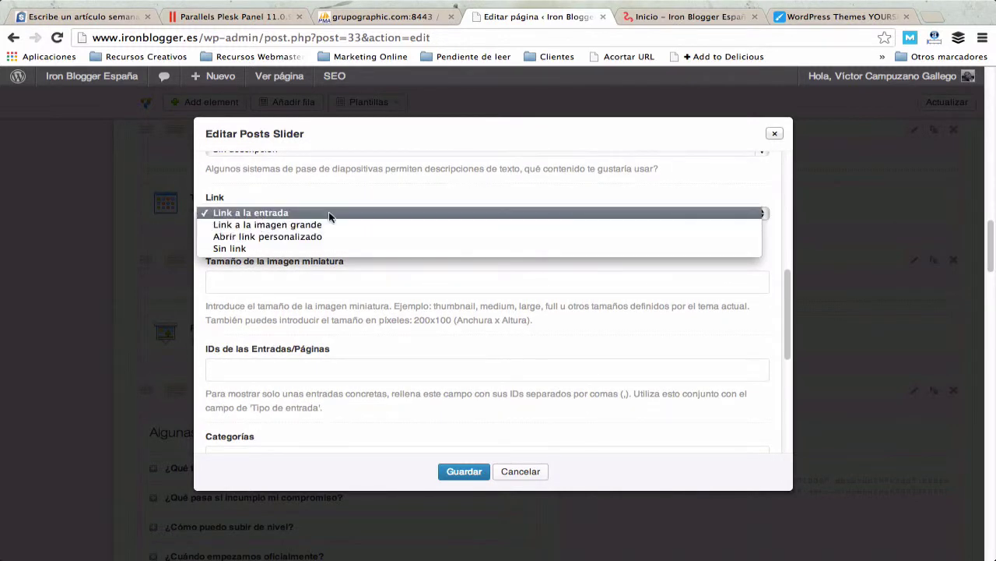
{"action": "left_click", "coordinate": [262, 215]}
Set the slider's thumbnail image size to full, leaving the entry IDs, categories and ordering options as they are.
{"action": "scroll", "coordinate": [282, 215], "scroll_direction": "down", "scroll_amount": 2}
{"action": "left_click", "coordinate": [277, 211]}
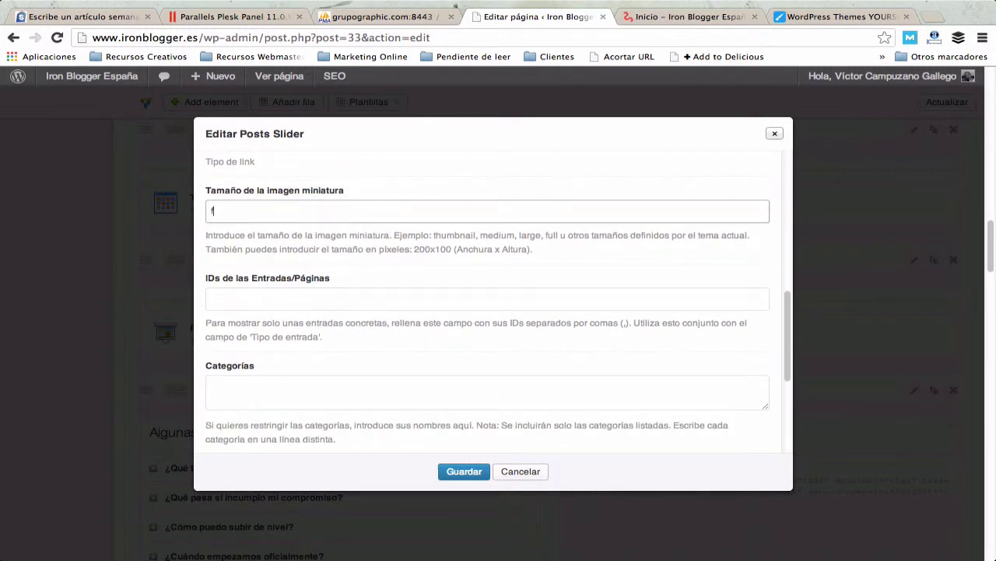
{"action": "left_click", "coordinate": [285, 302]}
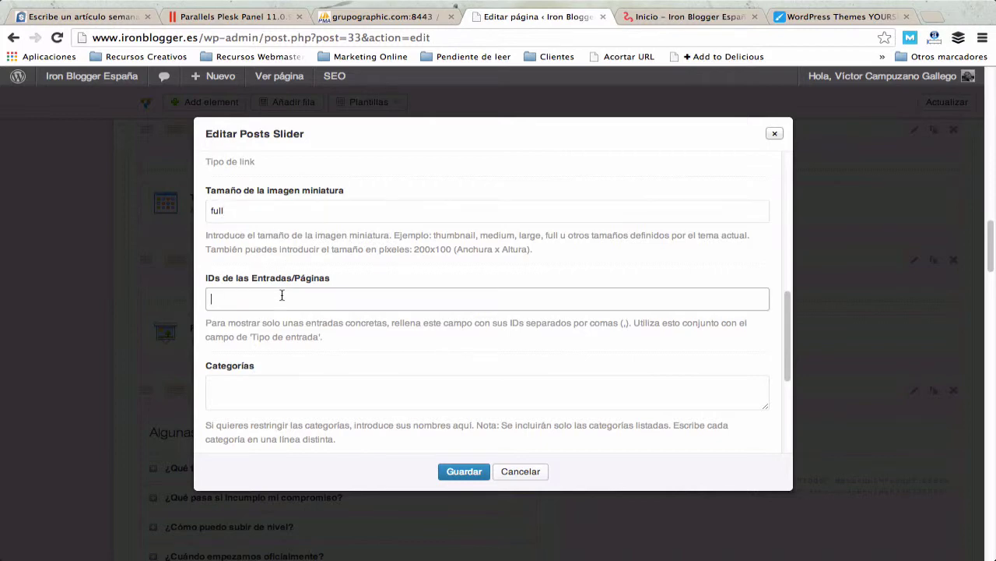
{"action": "scroll", "coordinate": [423, 411], "scroll_direction": "down", "scroll_amount": 6}
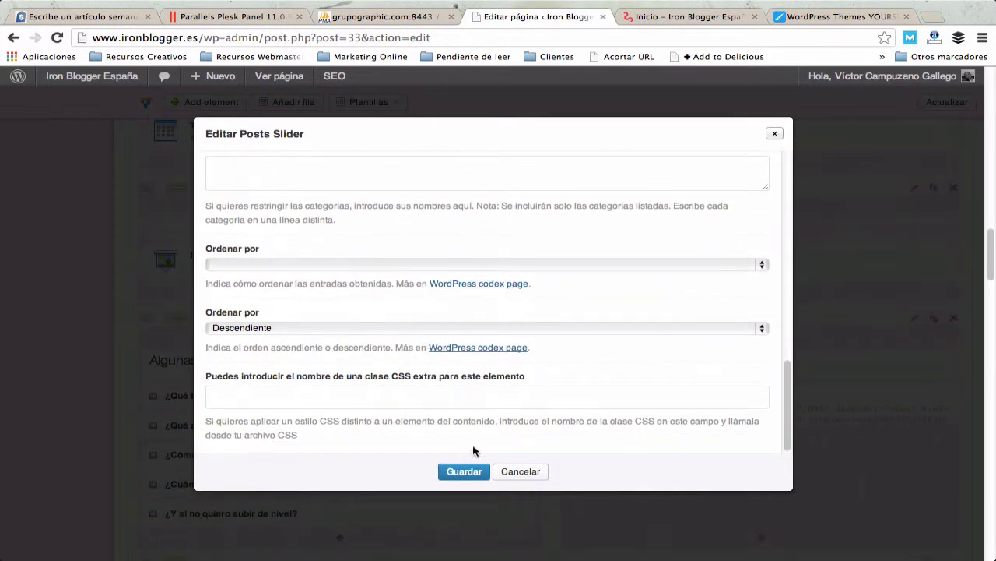
Save the Posts Slider settings and update the Inicio page.
{"action": "left_click", "coordinate": [455, 470]}
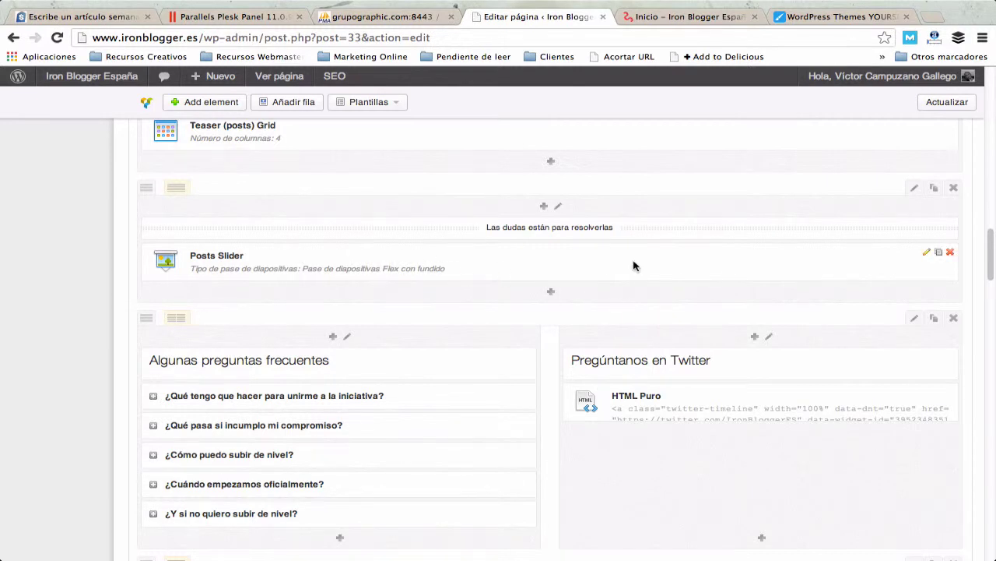
{"action": "left_click", "coordinate": [946, 104]}
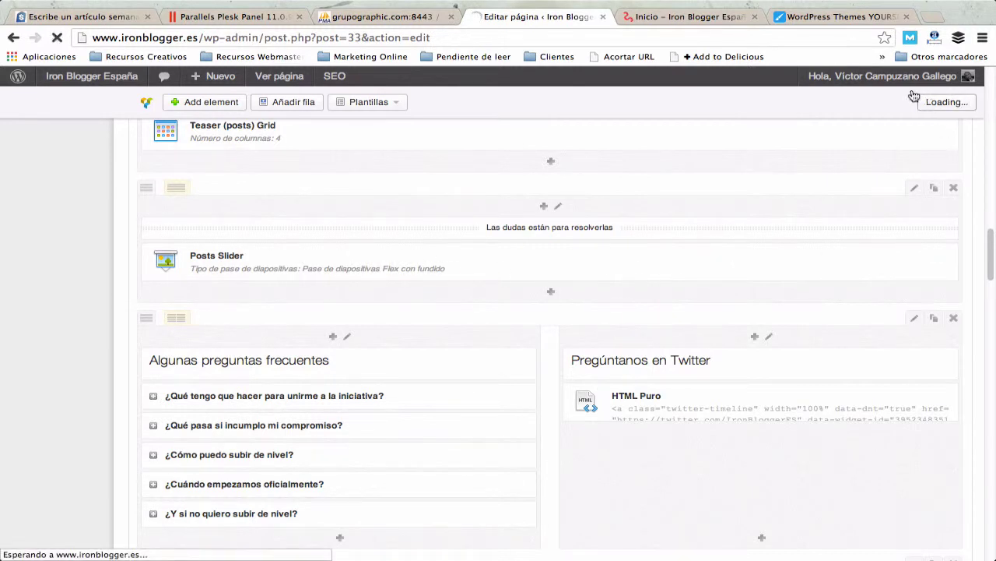
Reload the live home page and check how the posts slider displays above the frequently asked questions.
{"action": "left_click", "coordinate": [695, 17]}
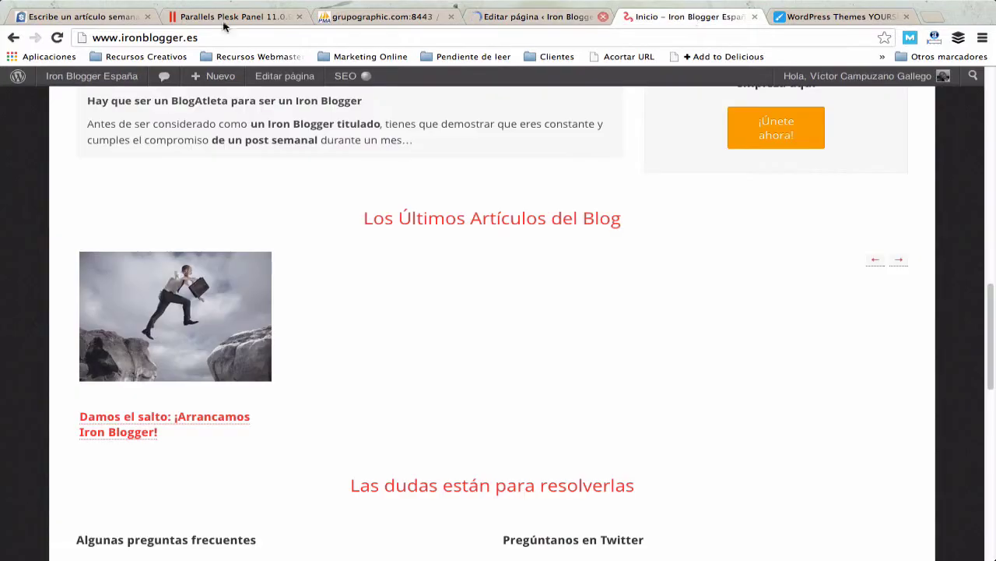
{"action": "left_click", "coordinate": [58, 38]}
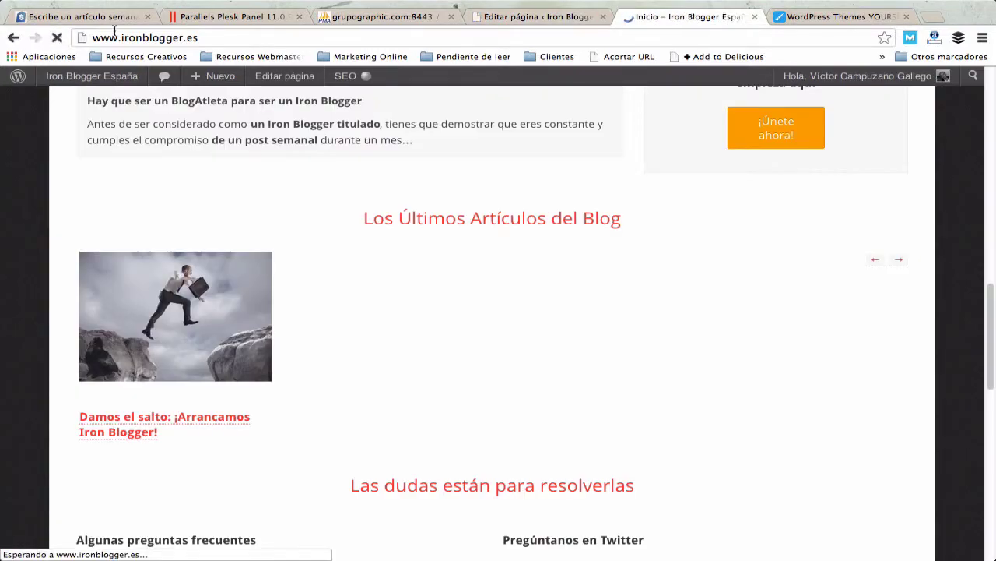
{"action": "scroll", "coordinate": [491, 296], "scroll_direction": "down", "scroll_amount": 15}
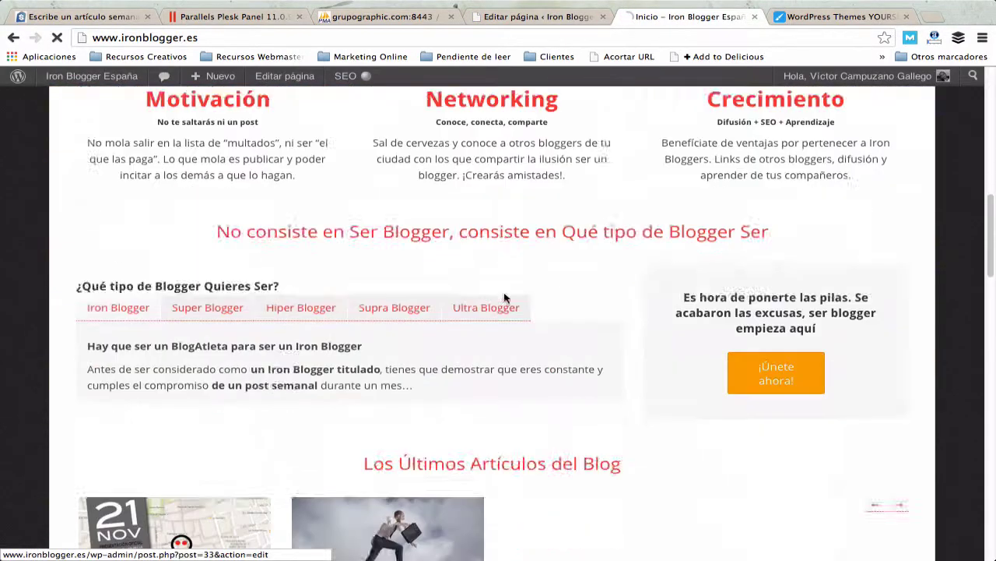
{"action": "scroll", "coordinate": [504, 293], "scroll_direction": "down", "scroll_amount": 4}
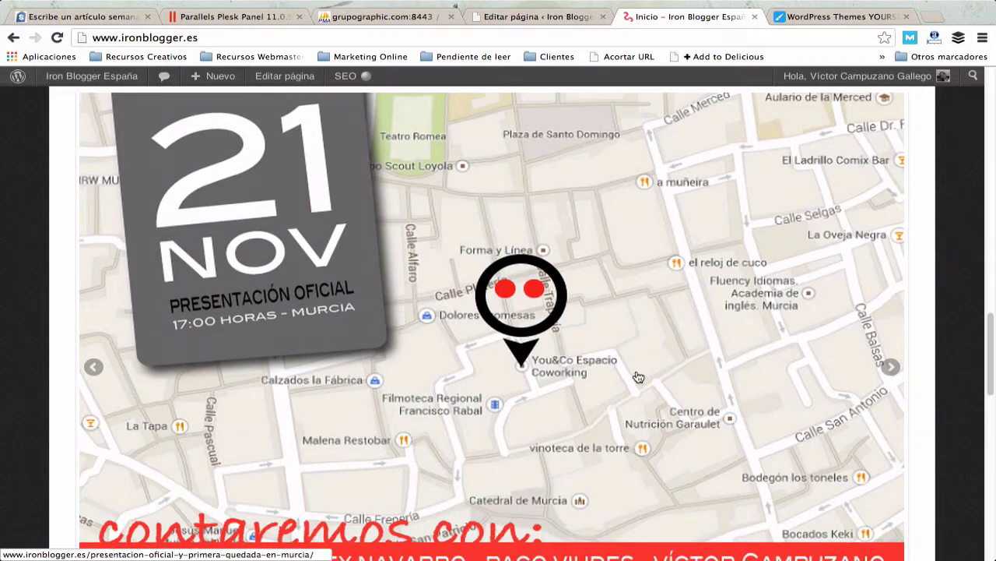
{"action": "scroll", "coordinate": [637, 376], "scroll_direction": "down", "scroll_amount": 6}
{"action": "scroll", "coordinate": [633, 375], "scroll_direction": "up", "scroll_amount": 5}
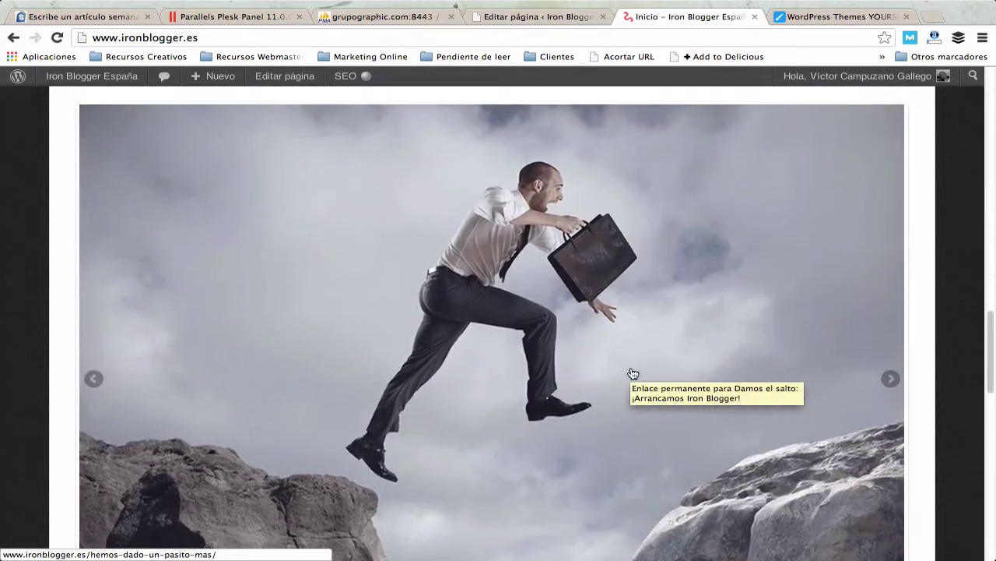
{"action": "scroll", "coordinate": [634, 374], "scroll_direction": "up", "scroll_amount": 5}
{"action": "scroll", "coordinate": [663, 347], "scroll_direction": "down", "scroll_amount": 12}
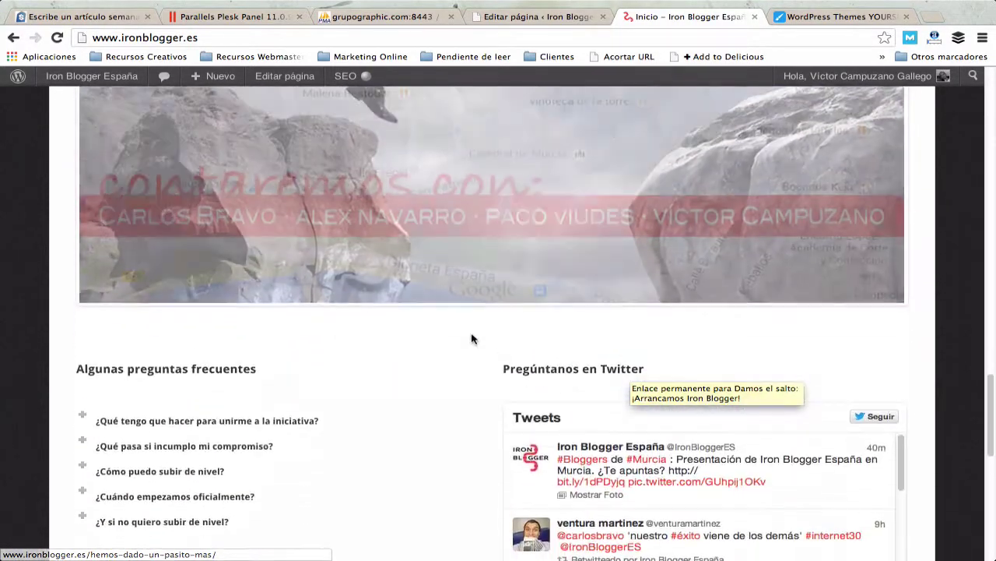
{"action": "scroll", "coordinate": [471, 339], "scroll_direction": "up", "scroll_amount": 15}
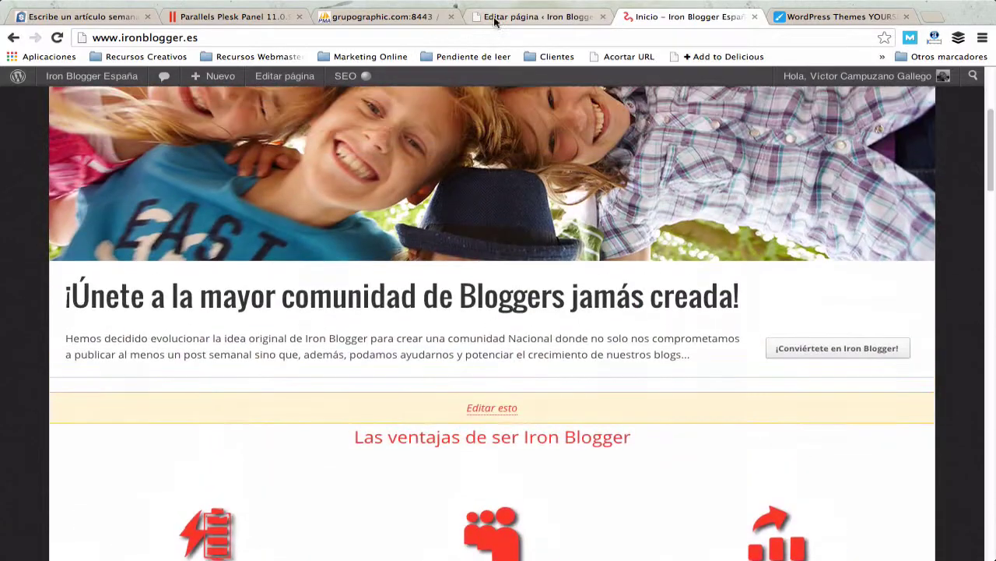
Return to the Inicio page editor and look over its layout rows, from the Posts Slider down to the pie charts.
{"action": "left_click", "coordinate": [495, 17]}
{"action": "scroll", "coordinate": [388, 429], "scroll_direction": "down", "scroll_amount": 20}
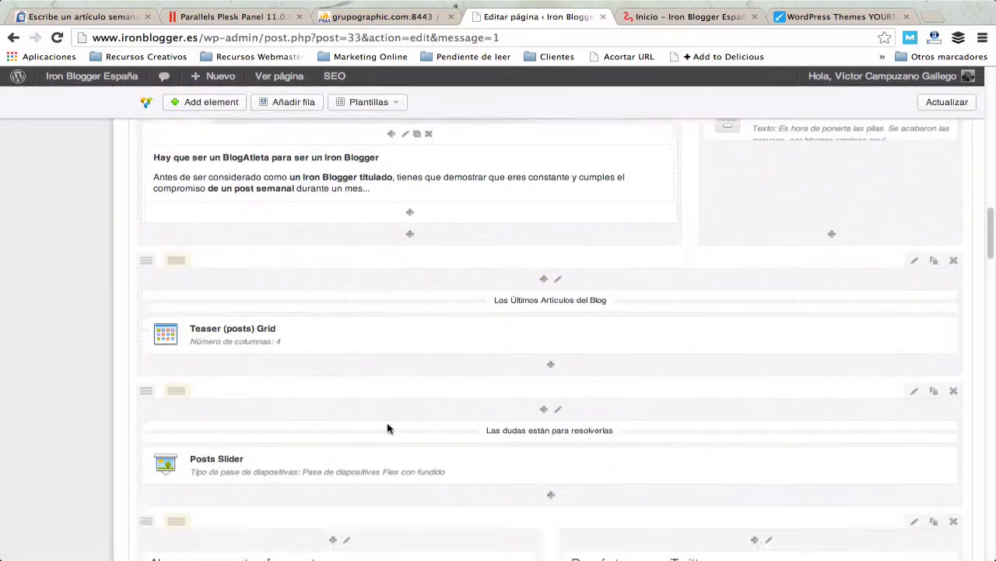
{"action": "scroll", "coordinate": [388, 427], "scroll_direction": "up", "scroll_amount": 8}
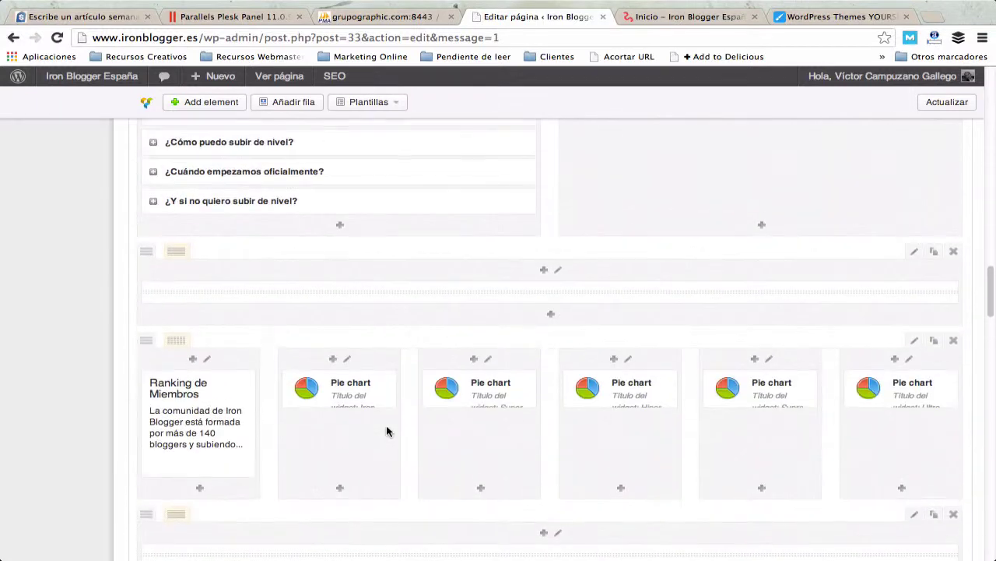
{"action": "scroll", "coordinate": [476, 398], "scroll_direction": "down", "scroll_amount": 3}
{"action": "scroll", "coordinate": [475, 397], "scroll_direction": "up", "scroll_amount": 4}
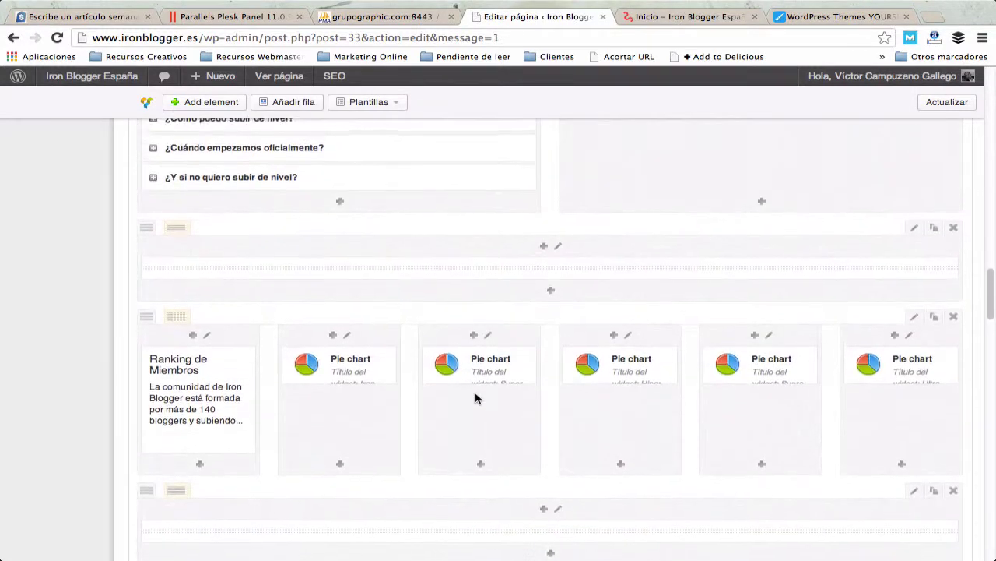
{"action": "scroll", "coordinate": [476, 398], "scroll_direction": "up", "scroll_amount": 1}
{"action": "scroll", "coordinate": [475, 397], "scroll_direction": "down", "scroll_amount": 6}
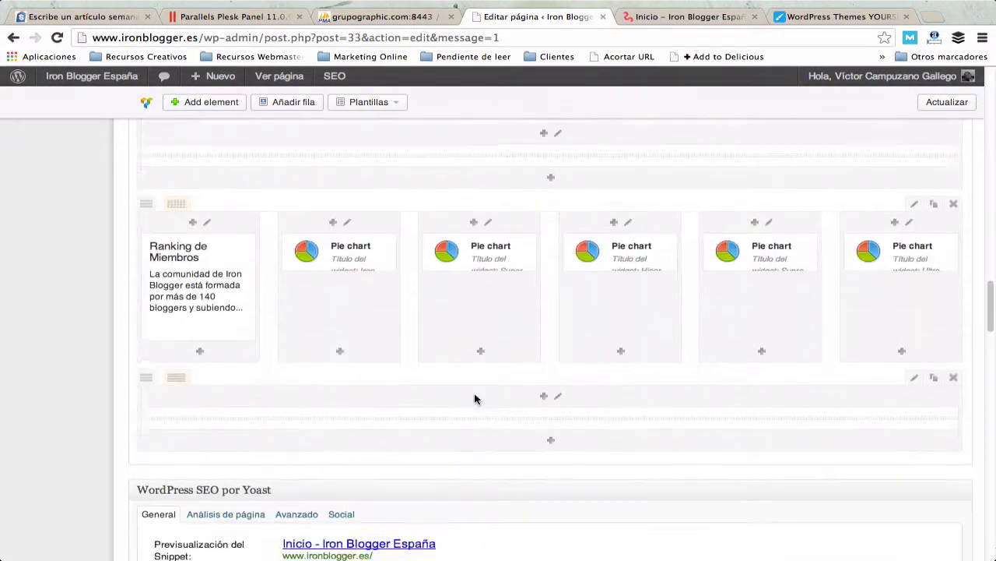
{"action": "scroll", "coordinate": [476, 397], "scroll_direction": "up", "scroll_amount": 8}
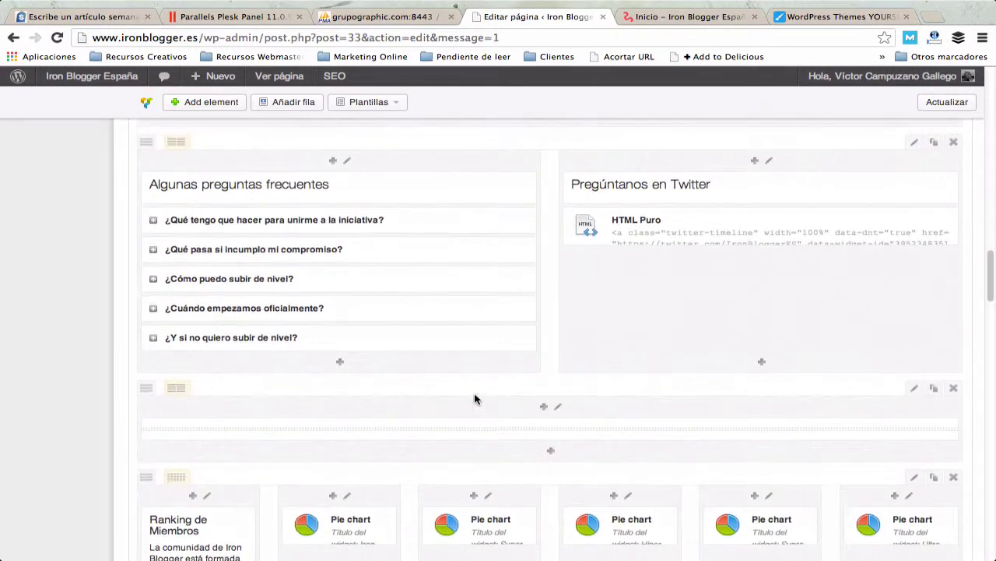
{"action": "scroll", "coordinate": [476, 400], "scroll_direction": "up", "scroll_amount": 2}
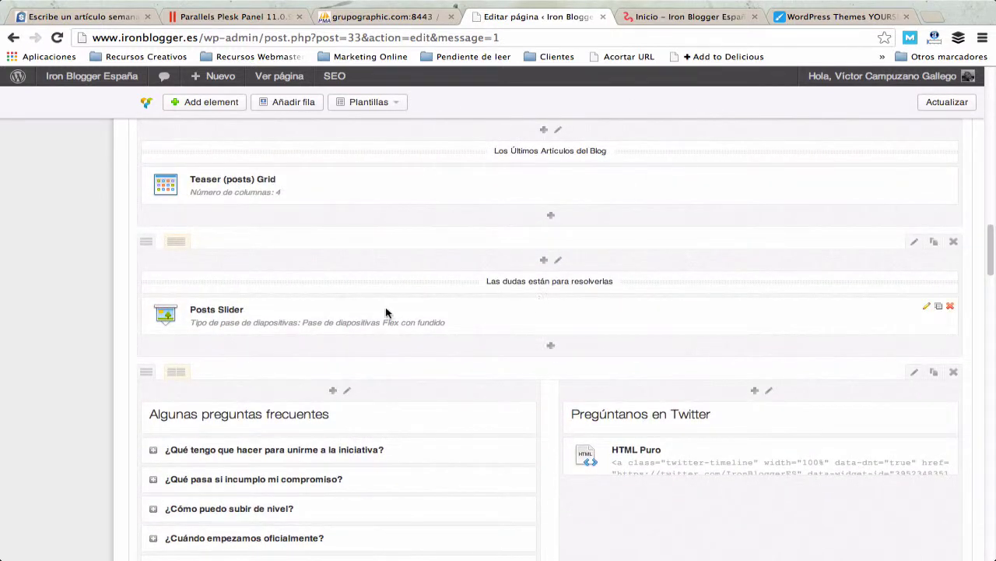
Open the Posts Slider for editing and review its options, from widget title to extra CSS class.
{"action": "left_click", "coordinate": [927, 306]}
{"action": "scroll", "coordinate": [493, 274], "scroll_direction": "down", "scroll_amount": 10}
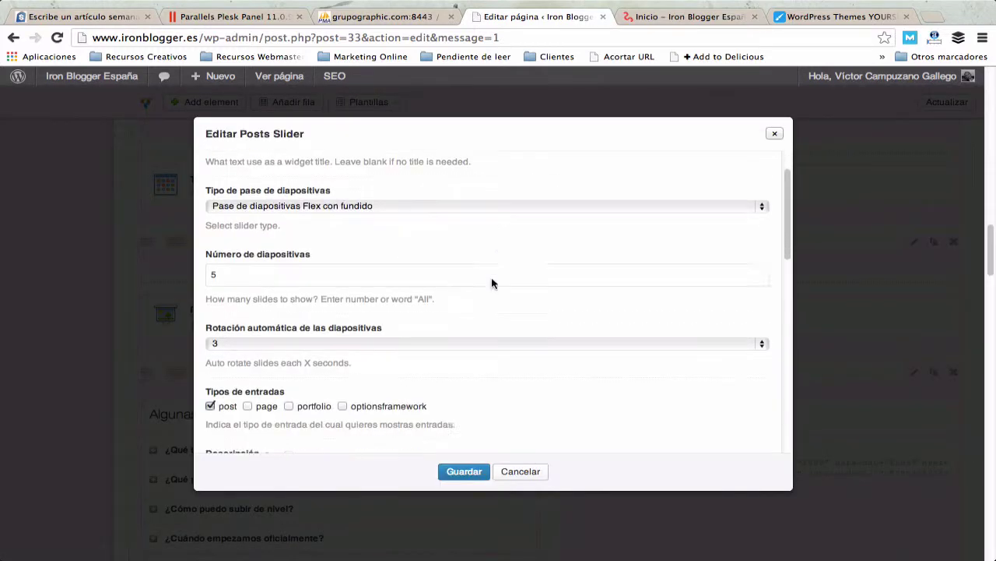
{"action": "scroll", "coordinate": [492, 282], "scroll_direction": "down", "scroll_amount": 6}
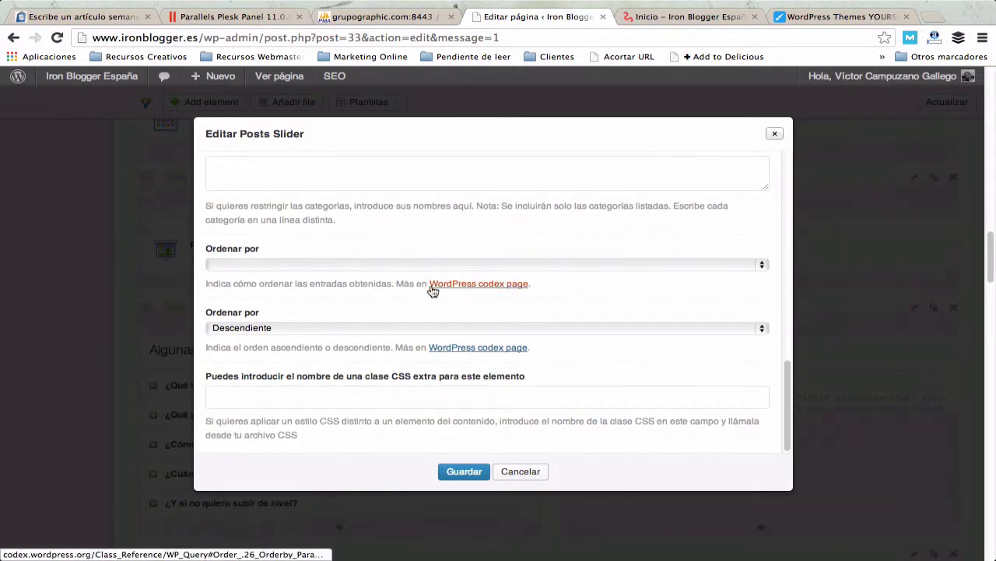
{"action": "left_click", "coordinate": [373, 393]}
{"action": "scroll", "coordinate": [515, 402], "scroll_direction": "up", "scroll_amount": 15}
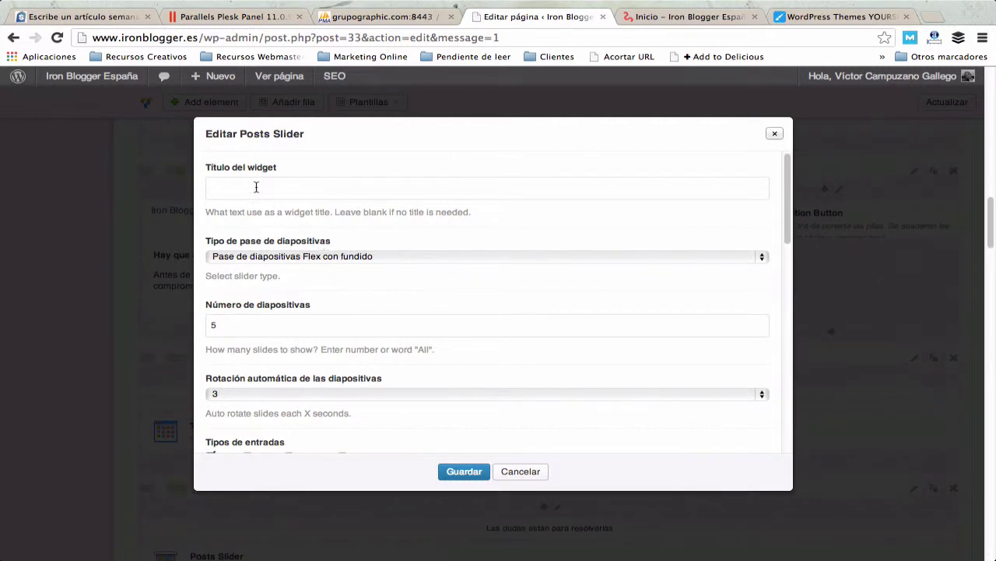
{"action": "left_click", "coordinate": [256, 187]}
{"action": "scroll", "coordinate": [343, 312], "scroll_direction": "down", "scroll_amount": 5}
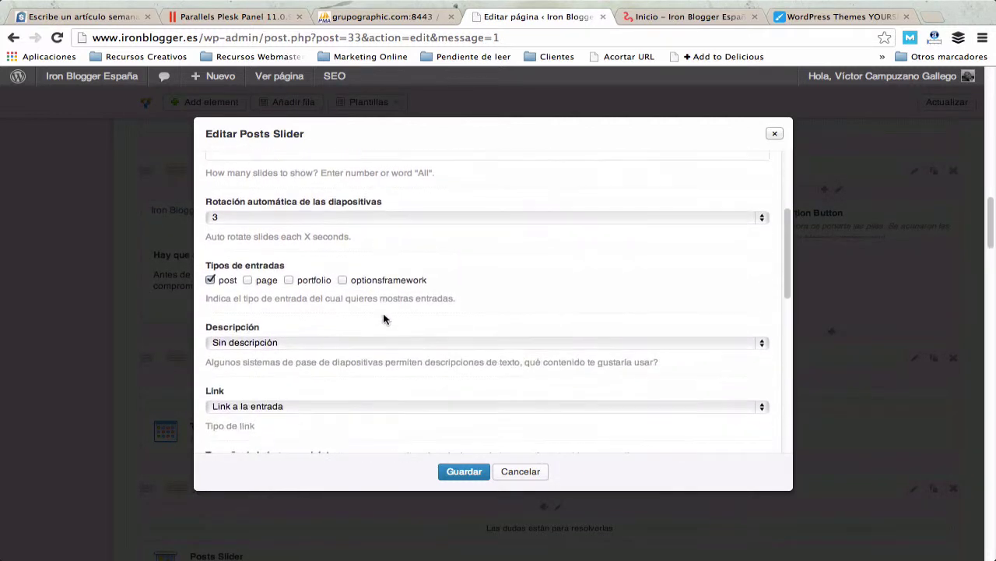
{"action": "scroll", "coordinate": [385, 318], "scroll_direction": "down", "scroll_amount": 3}
{"action": "scroll", "coordinate": [472, 323], "scroll_direction": "down", "scroll_amount": 2}
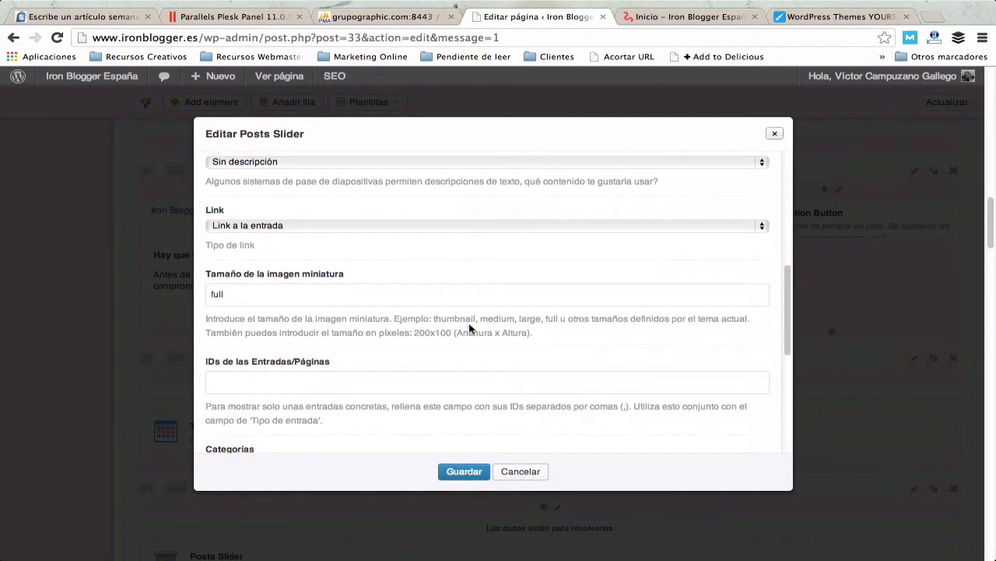
{"action": "scroll", "coordinate": [469, 328], "scroll_direction": "down", "scroll_amount": 4}
{"action": "scroll", "coordinate": [468, 325], "scroll_direction": "up", "scroll_amount": 1}
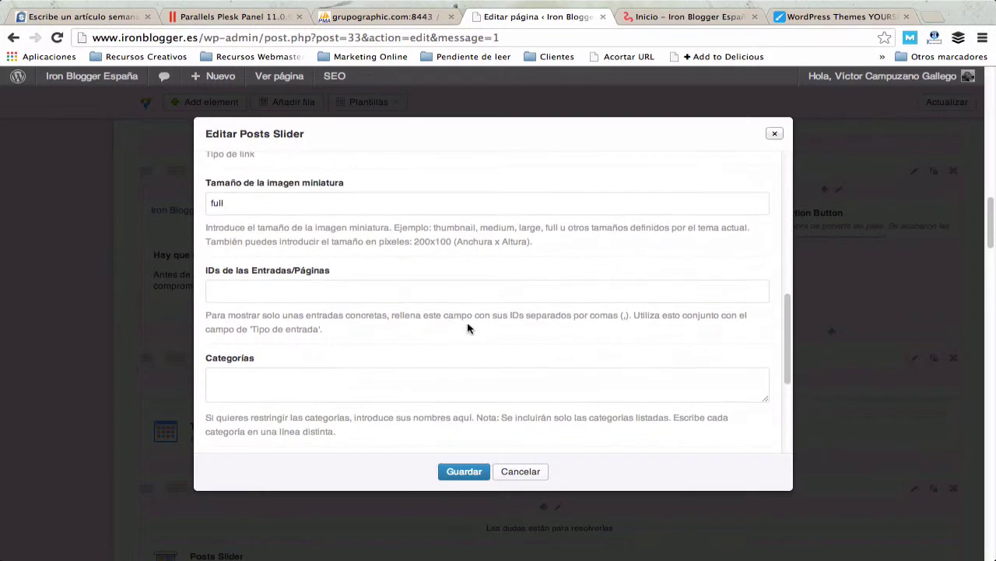
{"action": "double_click", "coordinate": [263, 202]}
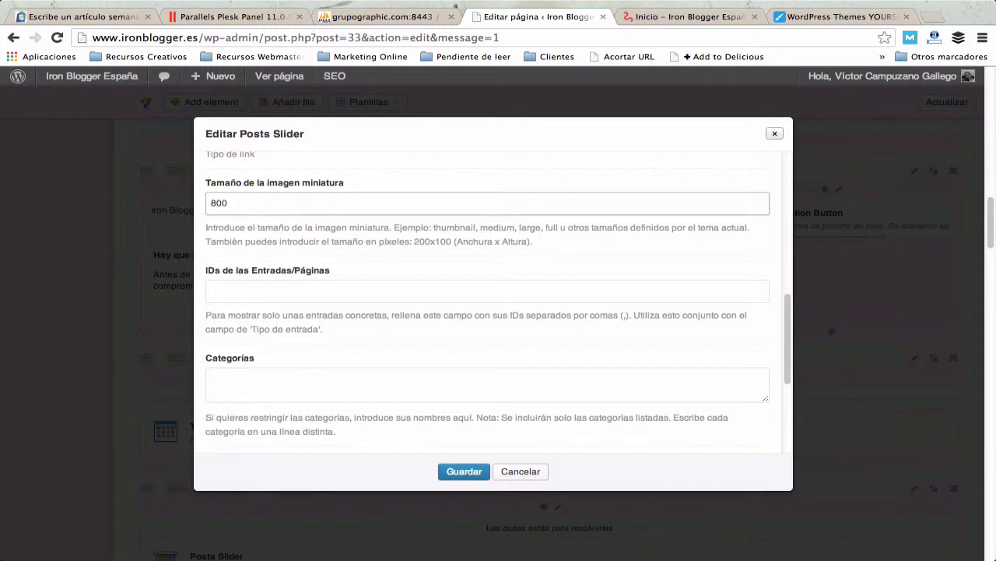
{"action": "left_click", "coordinate": [537, 472]}
{"action": "left_click", "coordinate": [615, 202]}
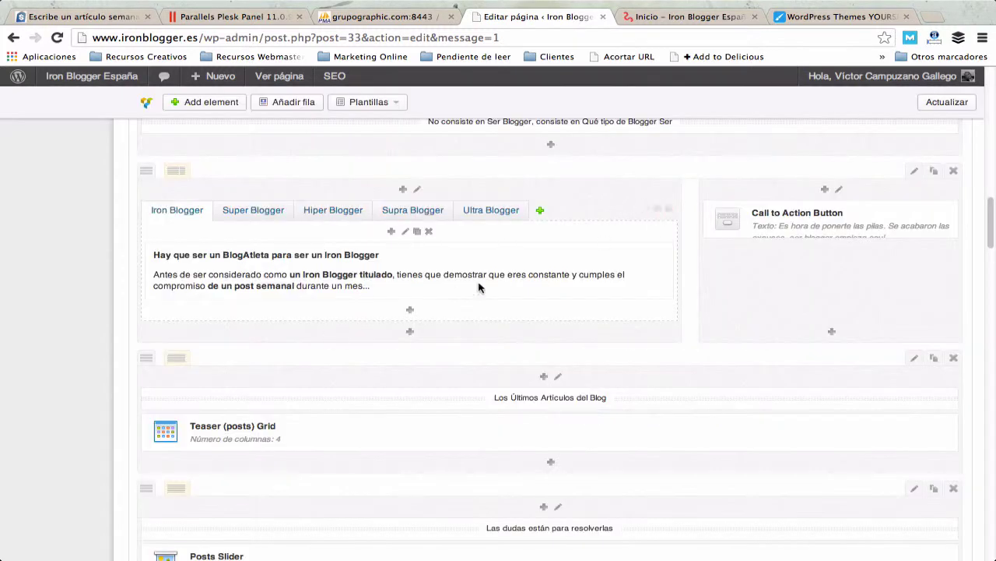
Delete the Posts Slider from the Inicio layout and update the page.
{"action": "scroll", "coordinate": [641, 405], "scroll_direction": "down", "scroll_amount": 5}
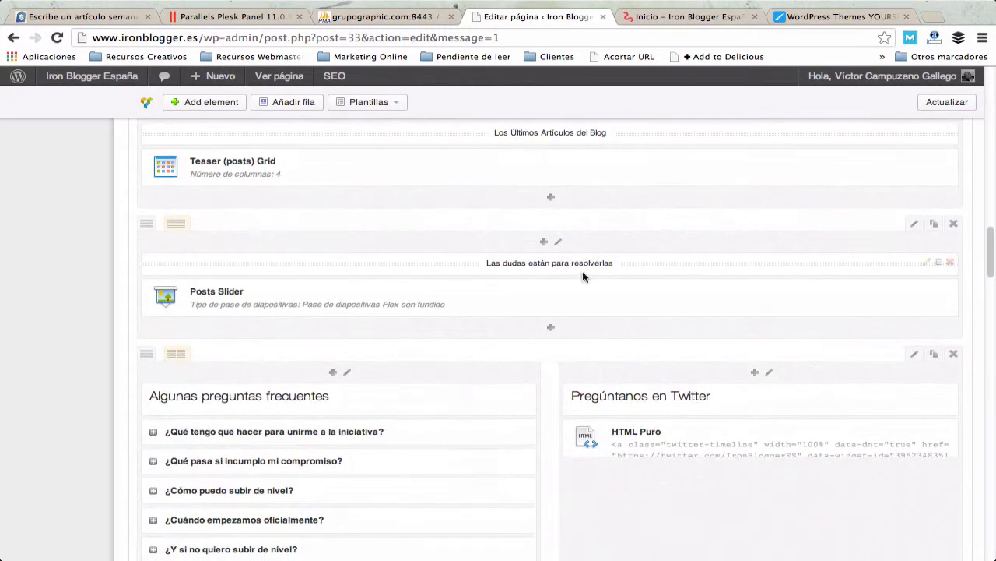
{"action": "left_click", "coordinate": [950, 288]}
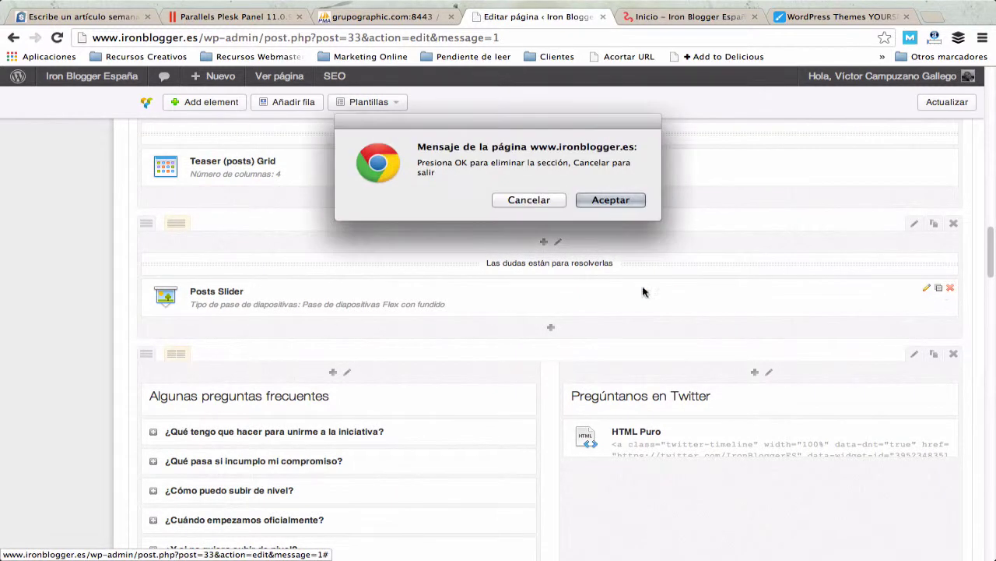
{"action": "left_click", "coordinate": [601, 201]}
{"action": "left_click", "coordinate": [938, 103]}
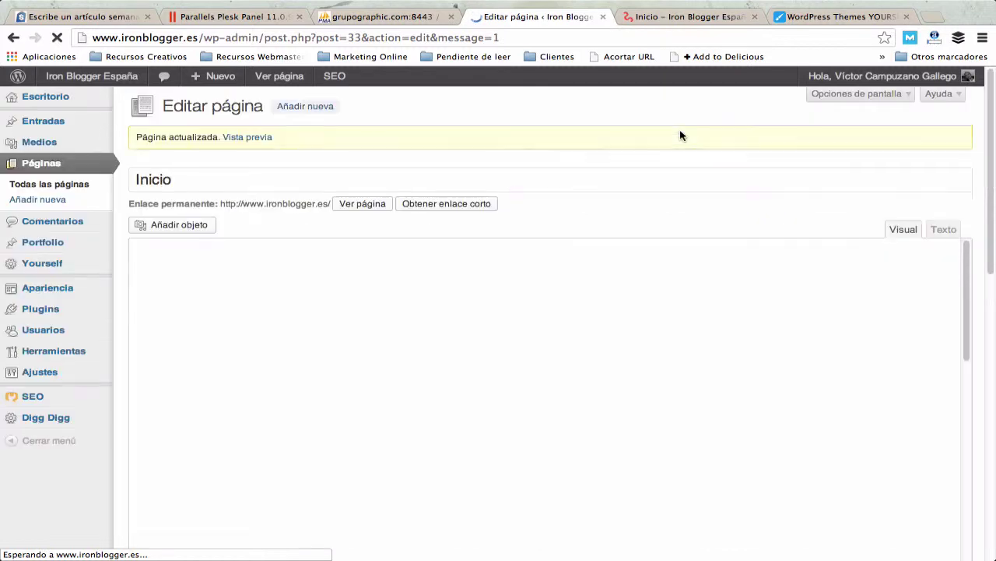
{"action": "left_click", "coordinate": [706, 21]}
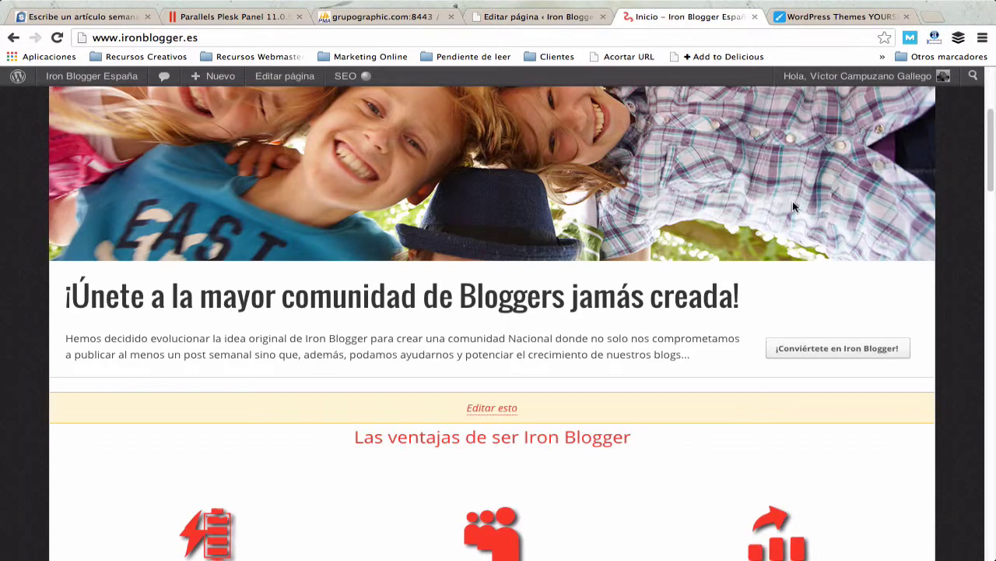
{"action": "left_click", "coordinate": [537, 17]}
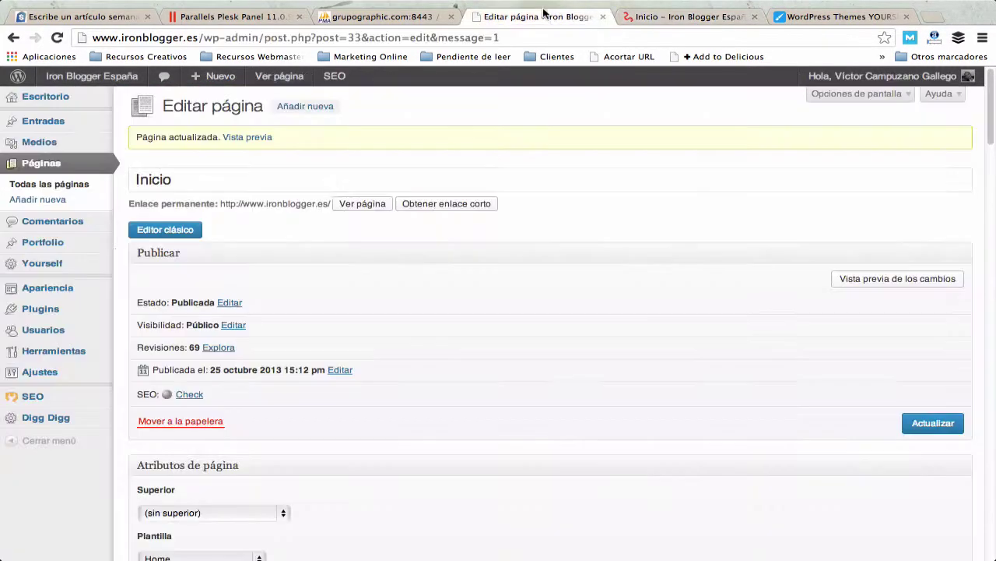
Open the Yourself theme options and show the Estilos section with its customizable style groups.
{"action": "mouse_move", "coordinate": [54, 263]}
{"action": "left_click", "coordinate": [155, 263]}
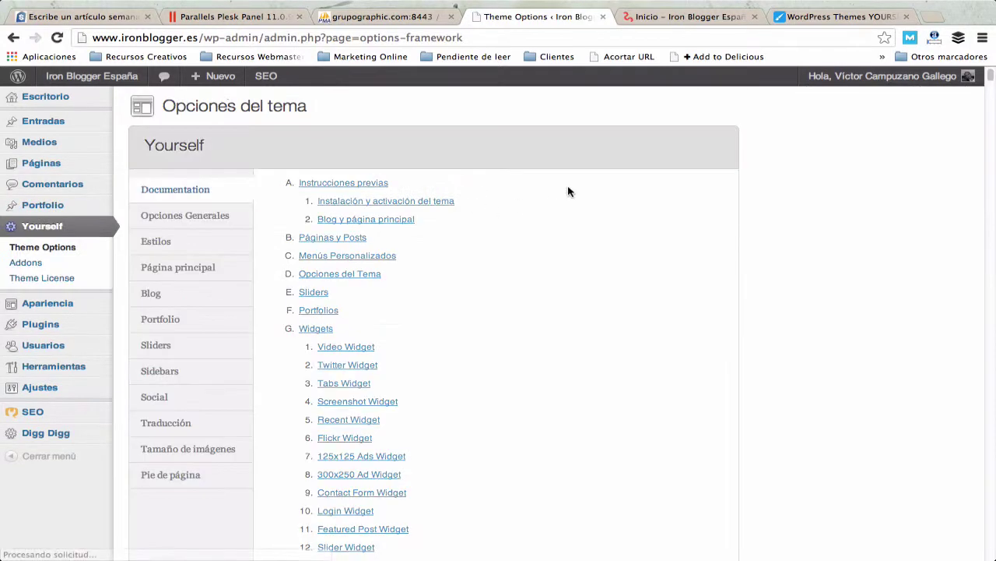
{"action": "left_click", "coordinate": [174, 222]}
{"action": "left_click", "coordinate": [180, 244]}
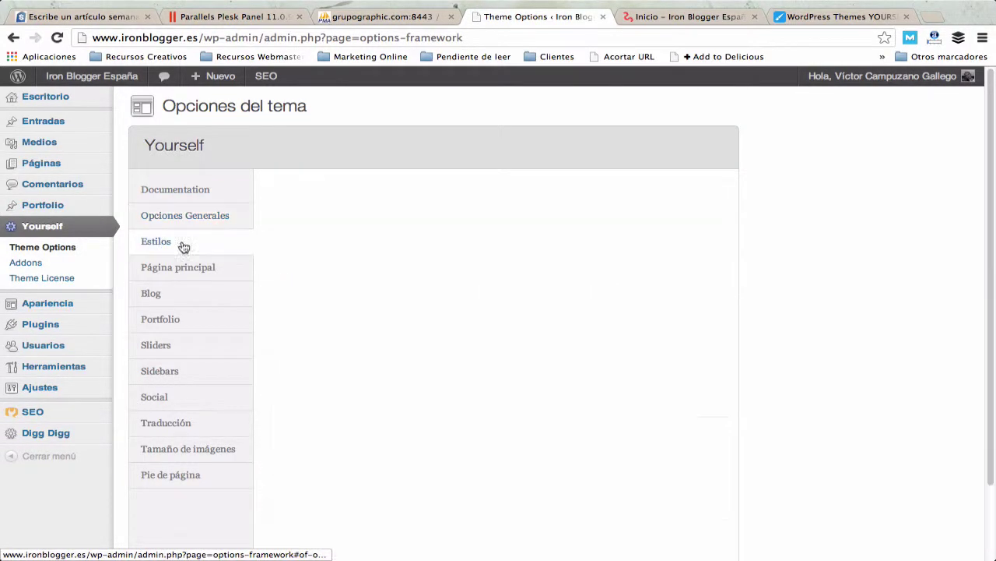
{"action": "scroll", "coordinate": [482, 280], "scroll_direction": "down", "scroll_amount": 3}
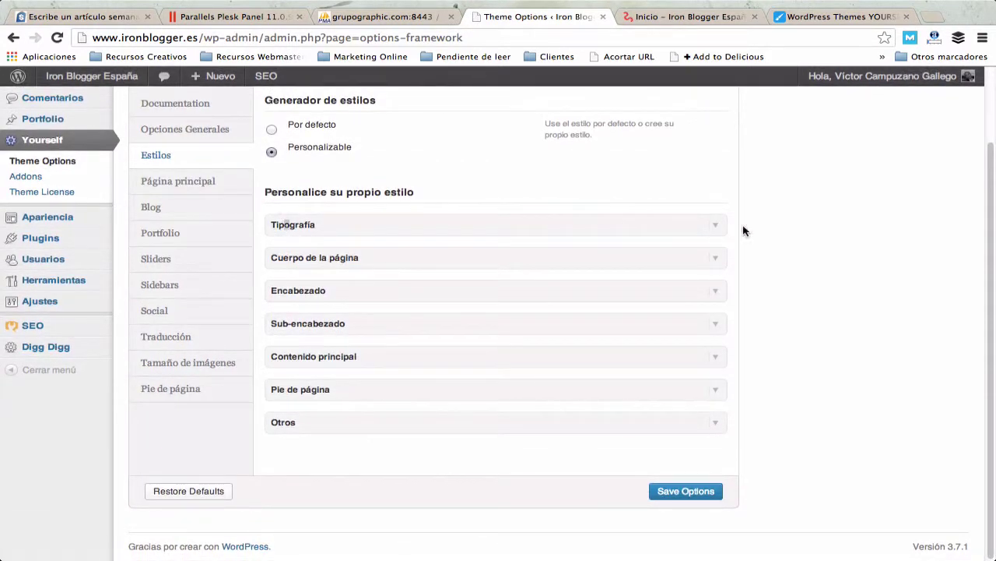
Expand the Tipografía and Cuerpo de la página groups and examine their heading, link and background settings.
{"action": "left_click", "coordinate": [708, 230]}
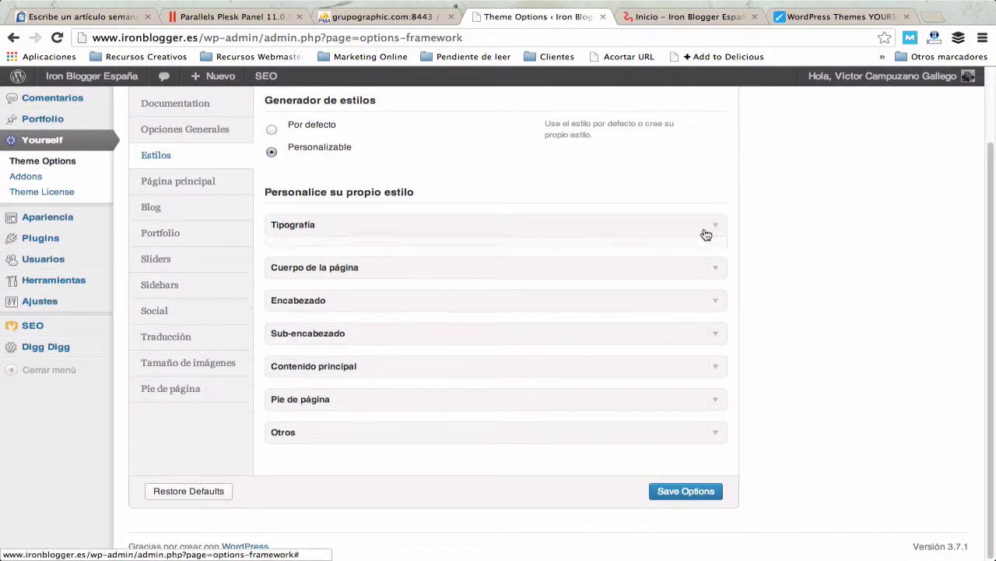
{"action": "scroll", "coordinate": [545, 343], "scroll_direction": "down", "scroll_amount": 5}
{"action": "scroll", "coordinate": [448, 354], "scroll_direction": "down", "scroll_amount": 8}
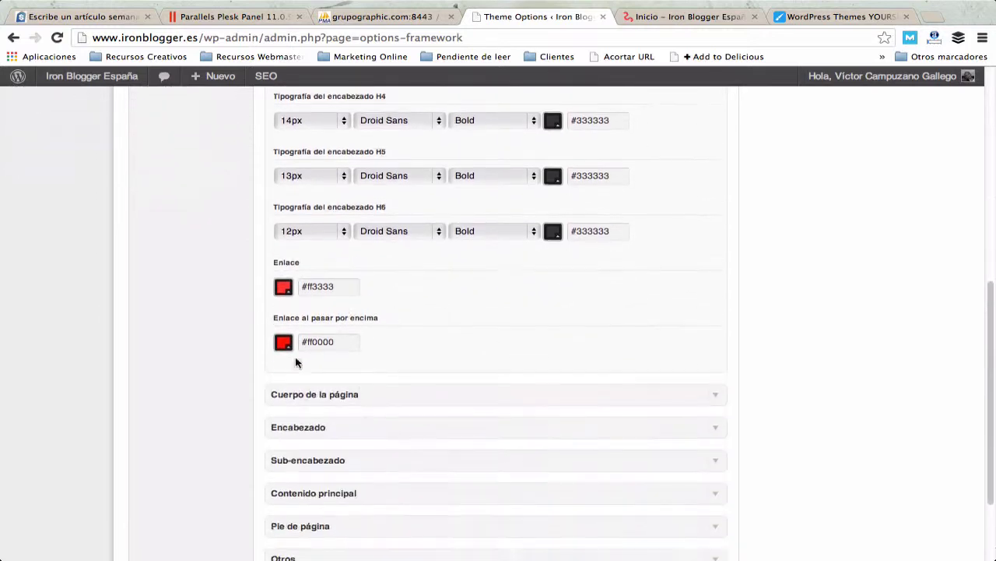
{"action": "left_click", "coordinate": [718, 294]}
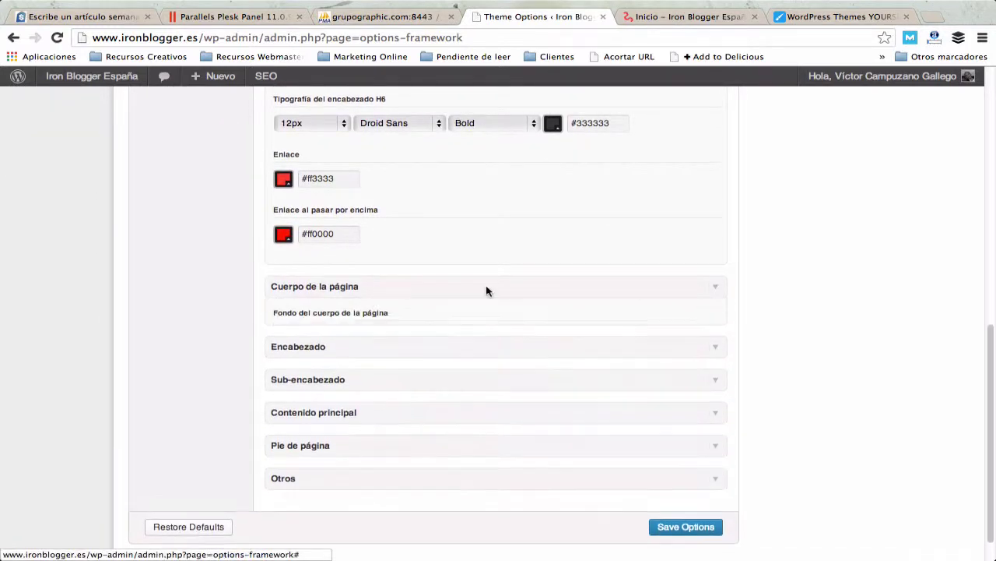
{"action": "scroll", "coordinate": [379, 283], "scroll_direction": "down", "scroll_amount": 3}
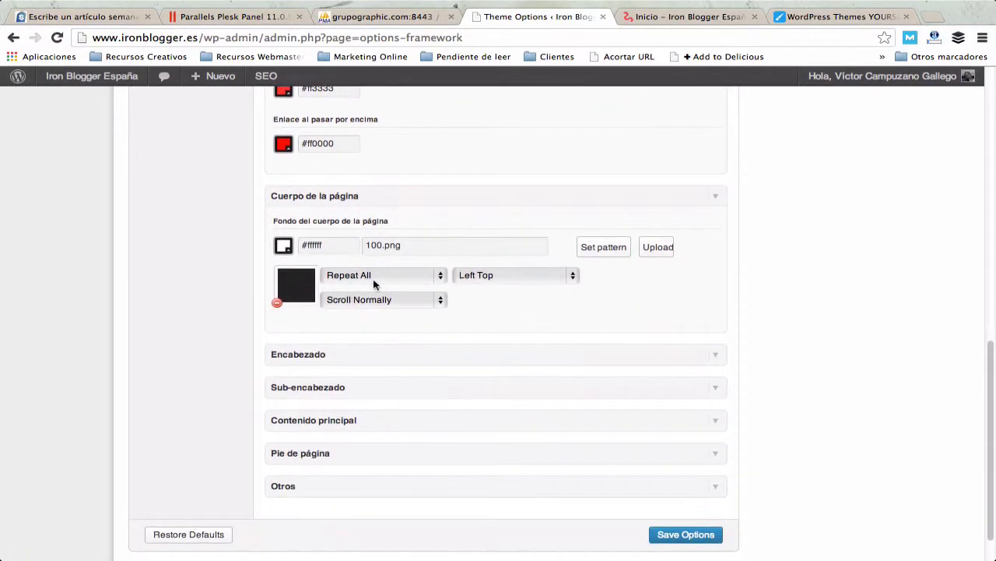
Expand the Encabezado group with its Menu subgroup and the Contenido principal group, and examine their typography, background, border and shadow settings.
{"action": "left_click", "coordinate": [717, 356]}
{"action": "scroll", "coordinate": [342, 328], "scroll_direction": "down", "scroll_amount": 3}
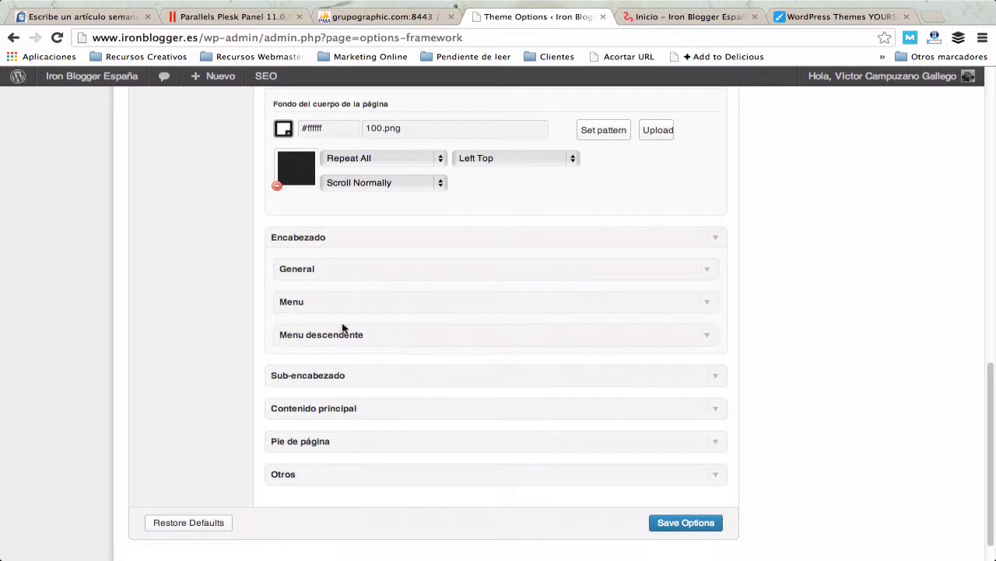
{"action": "left_click", "coordinate": [707, 306]}
{"action": "scroll", "coordinate": [545, 389], "scroll_direction": "down", "scroll_amount": 3}
{"action": "scroll", "coordinate": [567, 389], "scroll_direction": "down", "scroll_amount": 5}
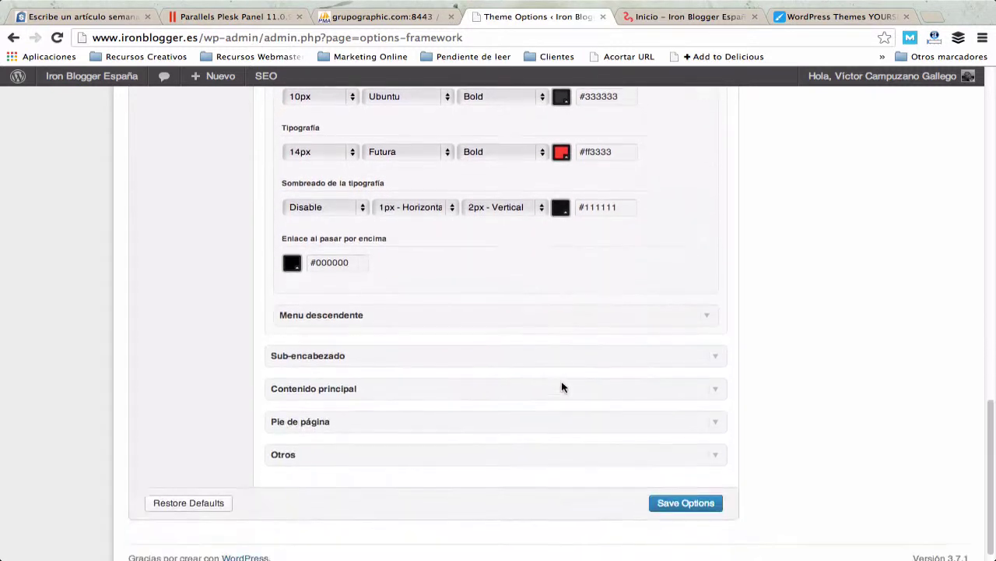
{"action": "left_click", "coordinate": [717, 381]}
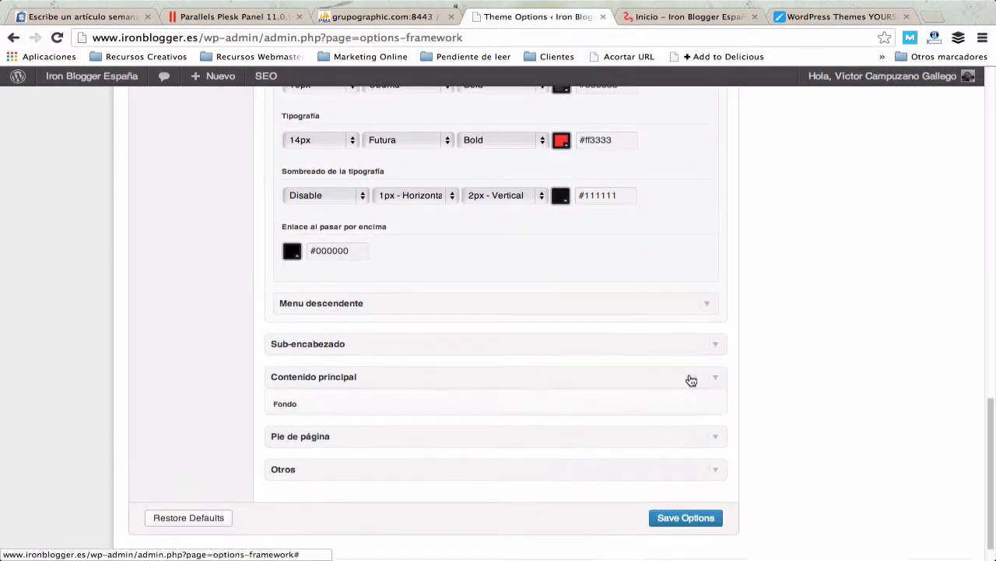
{"action": "scroll", "coordinate": [487, 405], "scroll_direction": "down", "scroll_amount": 6}
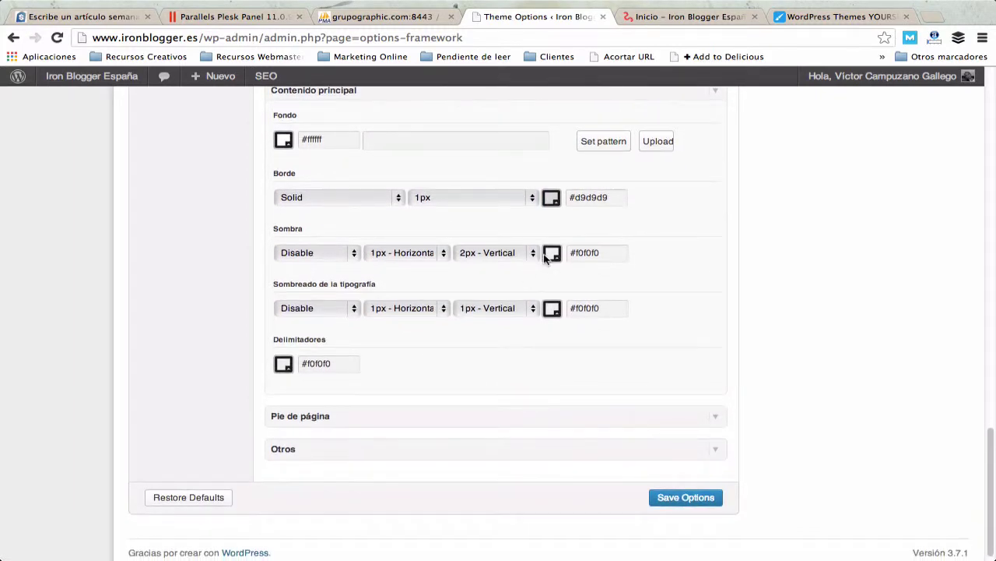
Look through the Social, Sidebars, Sliders, Portfolio and Blog sections of the Yourself theme options.
{"action": "scroll", "coordinate": [545, 264], "scroll_direction": "up", "scroll_amount": 20}
{"action": "scroll", "coordinate": [530, 266], "scroll_direction": "up", "scroll_amount": 1}
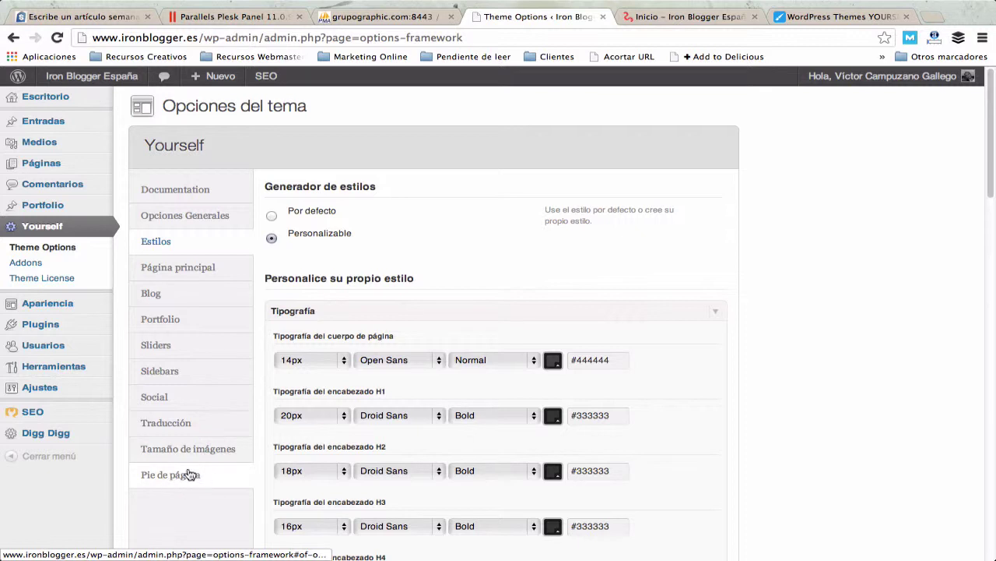
{"action": "left_click", "coordinate": [160, 394]}
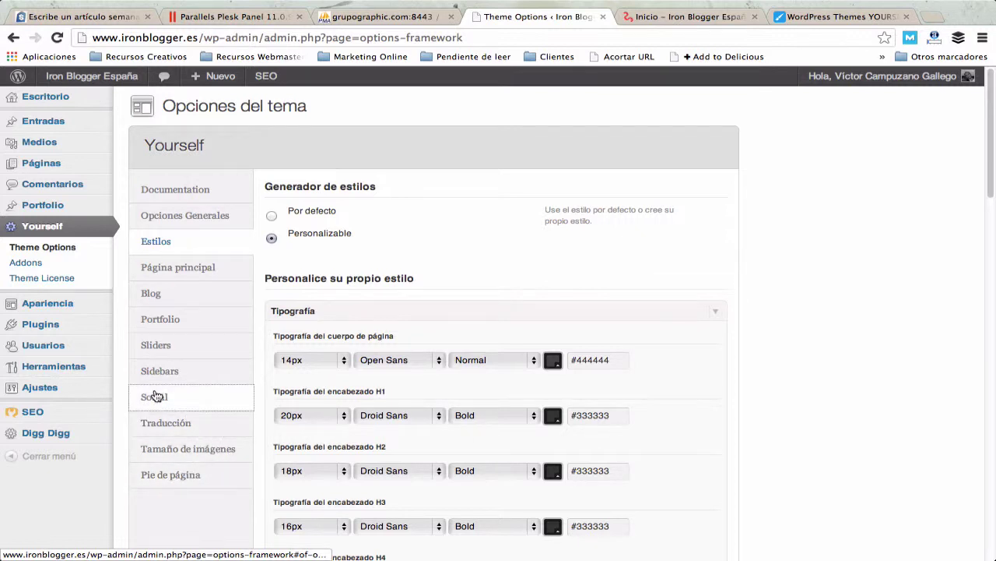
{"action": "left_click", "coordinate": [171, 369]}
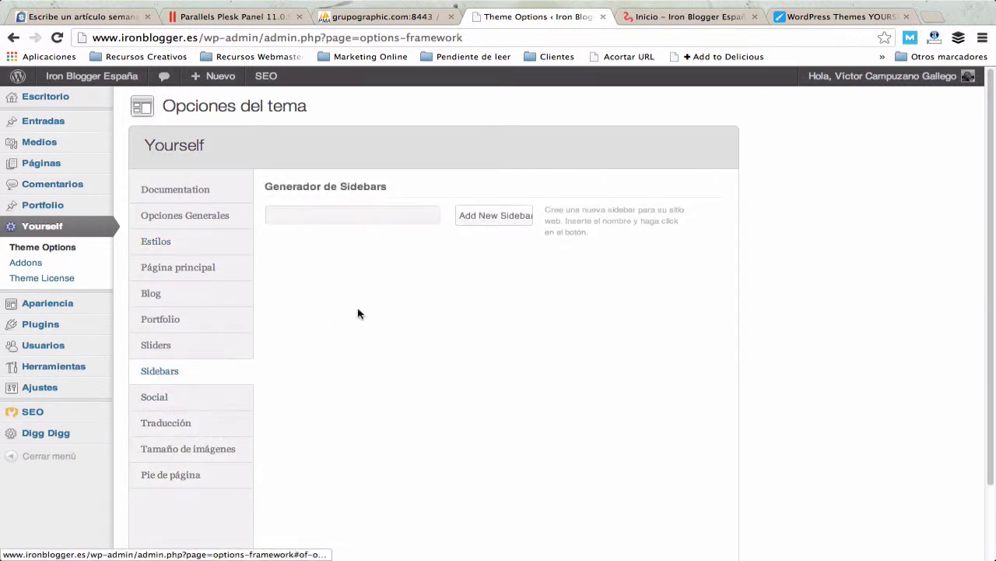
{"action": "left_click", "coordinate": [174, 346]}
{"action": "left_click", "coordinate": [186, 317]}
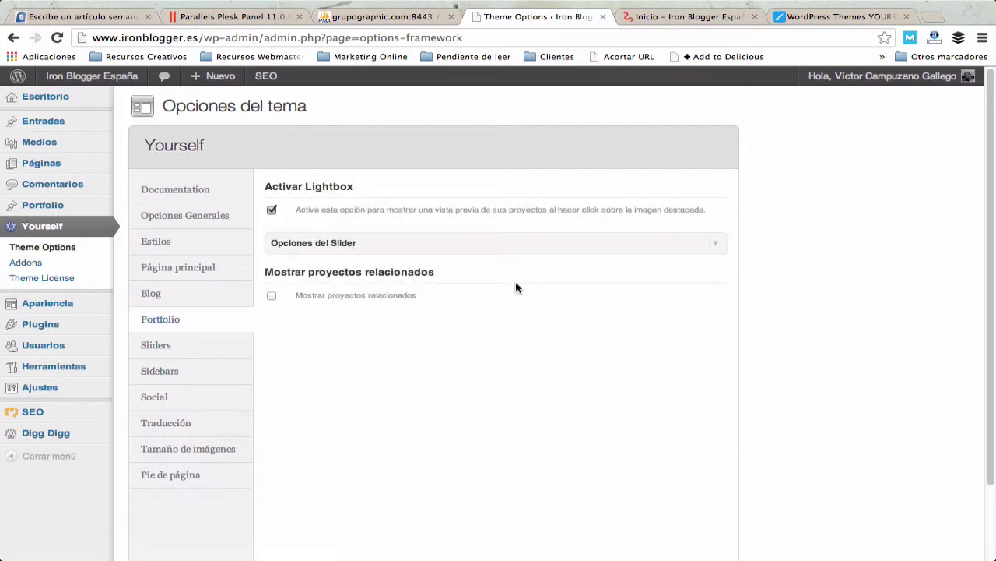
{"action": "left_click", "coordinate": [158, 293]}
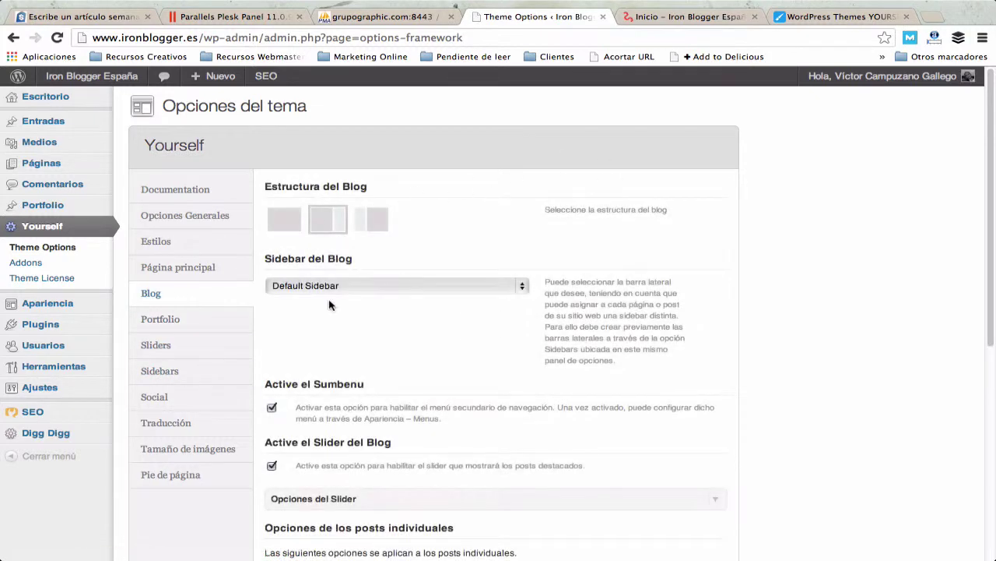
{"action": "scroll", "coordinate": [444, 319], "scroll_direction": "down", "scroll_amount": 4}
{"action": "scroll", "coordinate": [472, 345], "scroll_direction": "up", "scroll_amount": 4}
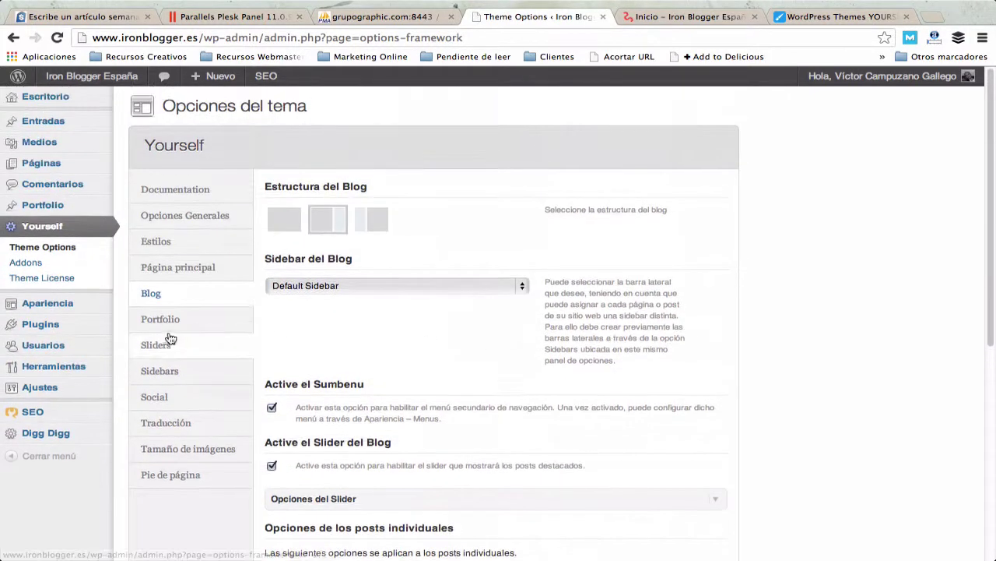
View the Página principal, Estilos and Documentation sections, ending on Opciones Generales with the logo and favicon settings.
{"action": "left_click", "coordinate": [161, 267]}
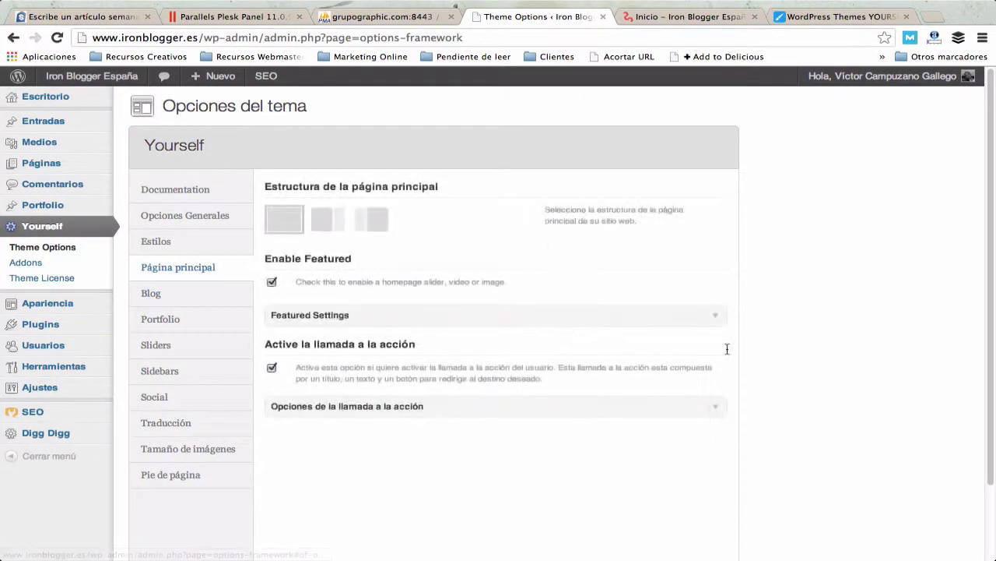
{"action": "left_click", "coordinate": [194, 246]}
{"action": "left_click", "coordinate": [199, 192]}
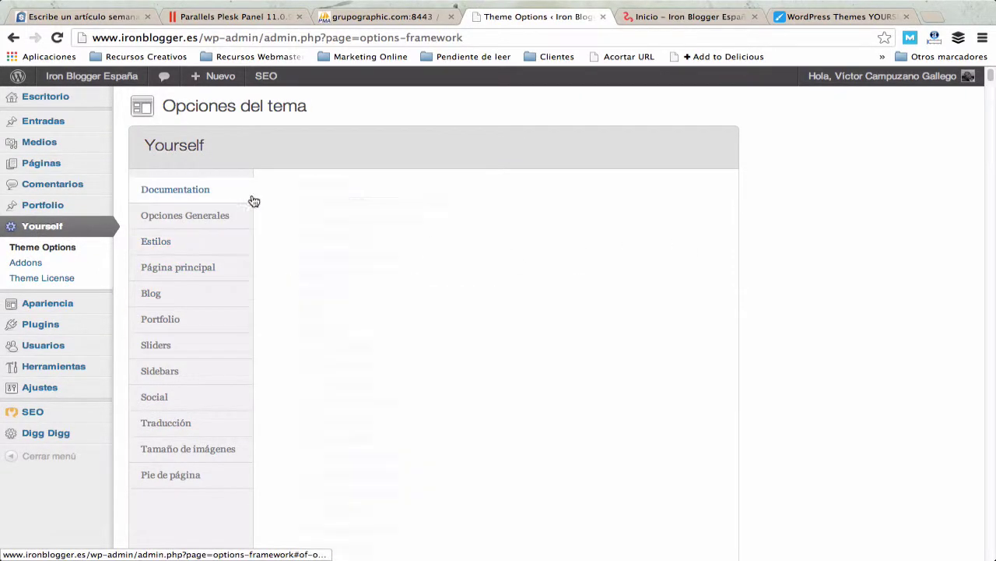
{"action": "left_click", "coordinate": [216, 217]}
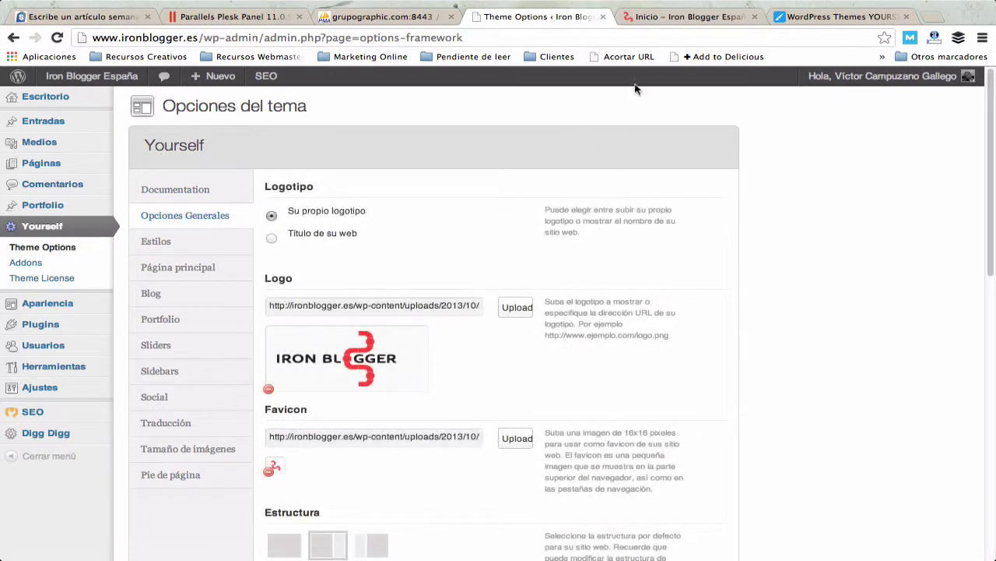
Open the Contactar page on the public Iron Blogger site and review its contact form and adjacent content.
{"action": "left_click", "coordinate": [691, 30]}
{"action": "left_click", "coordinate": [691, 24]}
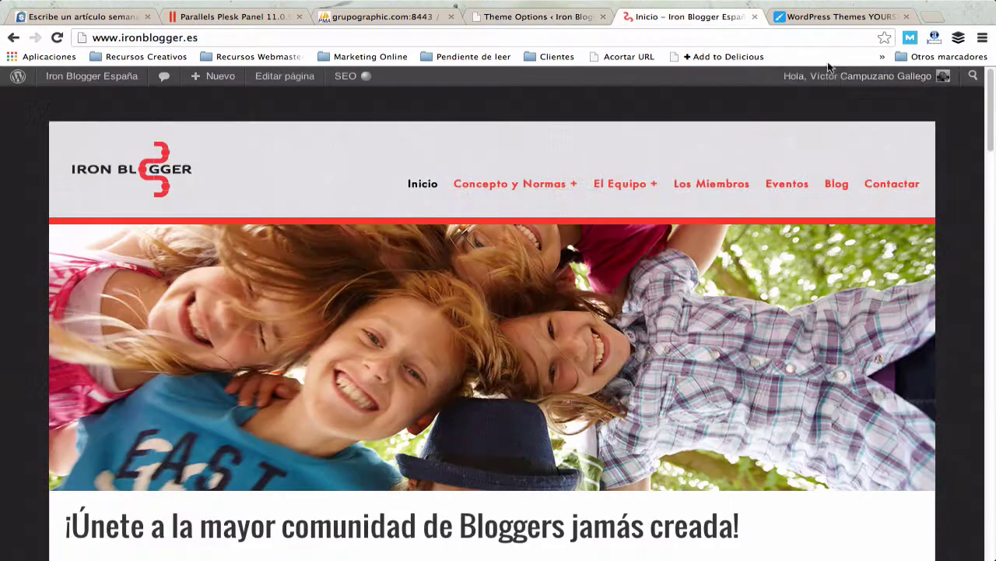
{"action": "left_click", "coordinate": [884, 187]}
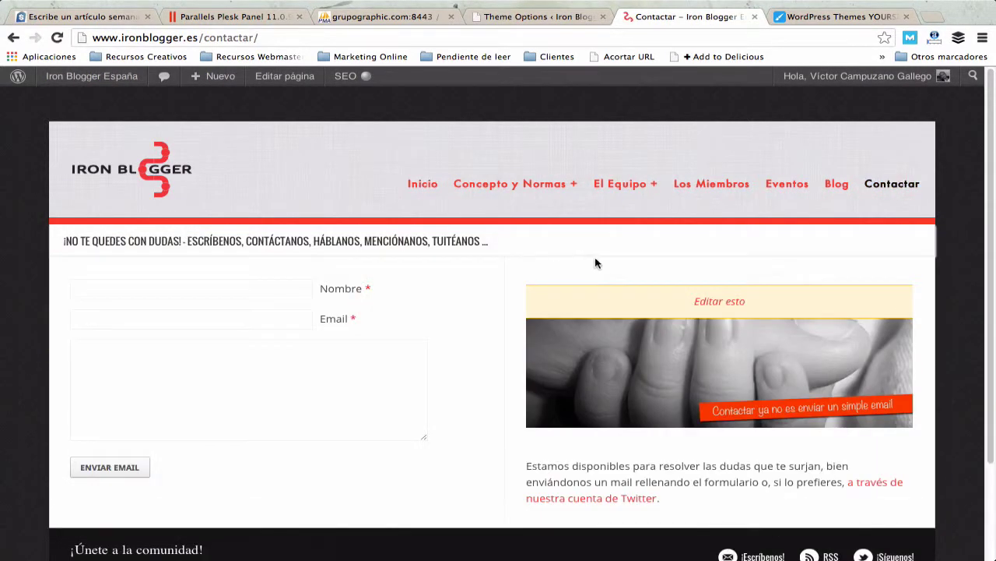
{"action": "scroll", "coordinate": [545, 311], "scroll_direction": "down", "scroll_amount": 1}
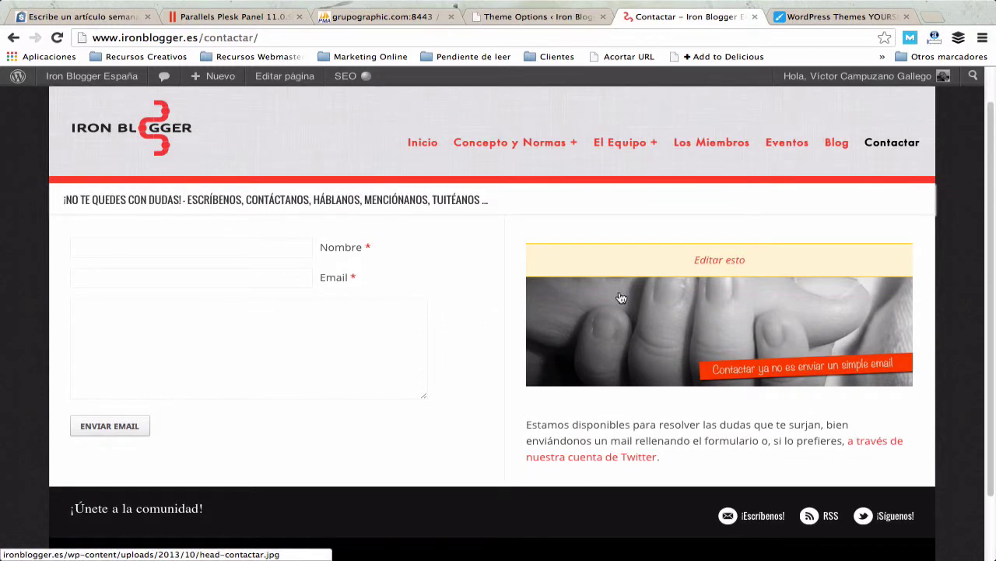
{"action": "scroll", "coordinate": [627, 293], "scroll_direction": "up", "scroll_amount": 1}
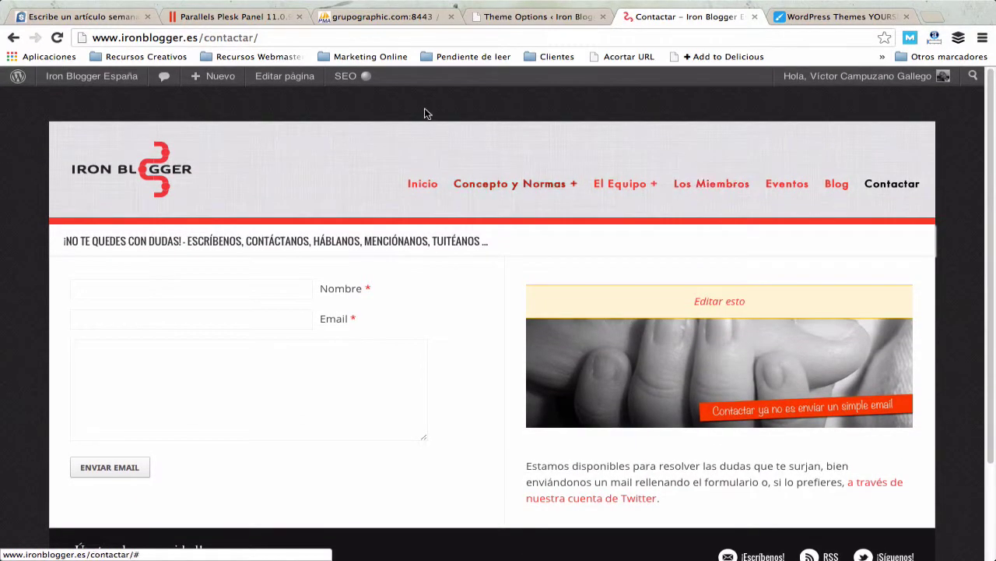
Return to the WordPress admin and review the full list of installed plugins.
{"action": "left_click", "coordinate": [559, 17]}
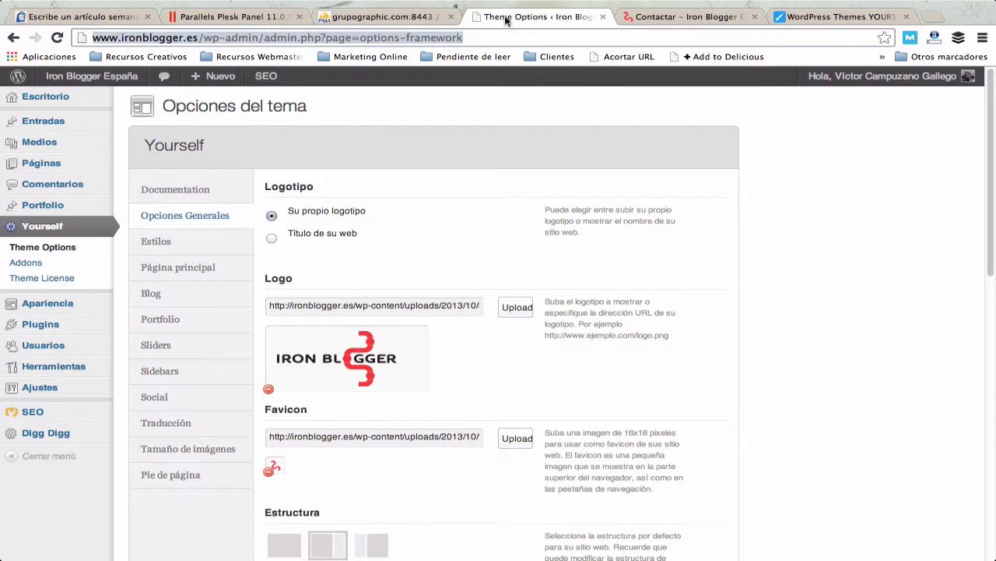
{"action": "mouse_move", "coordinate": [65, 324]}
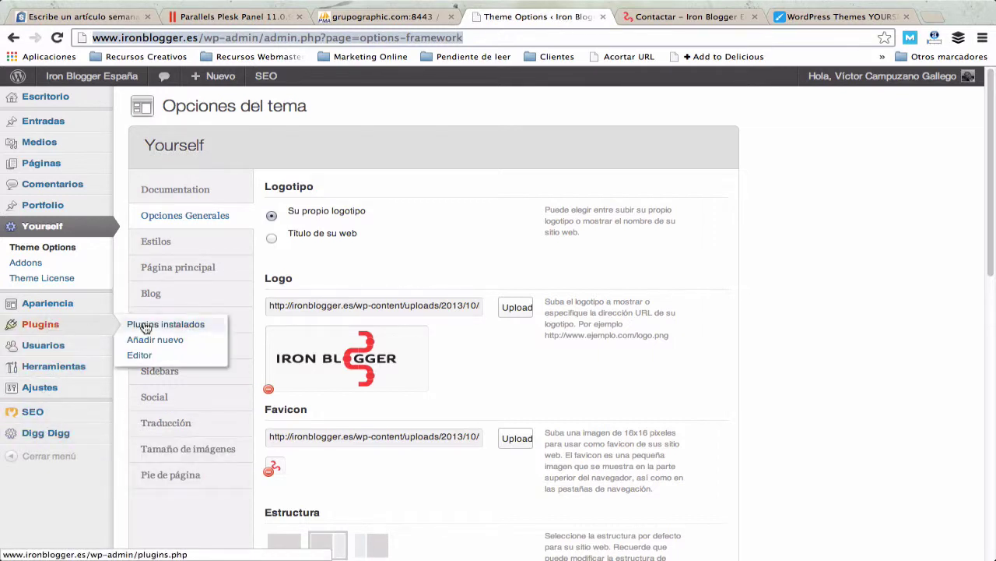
{"action": "left_click", "coordinate": [145, 327]}
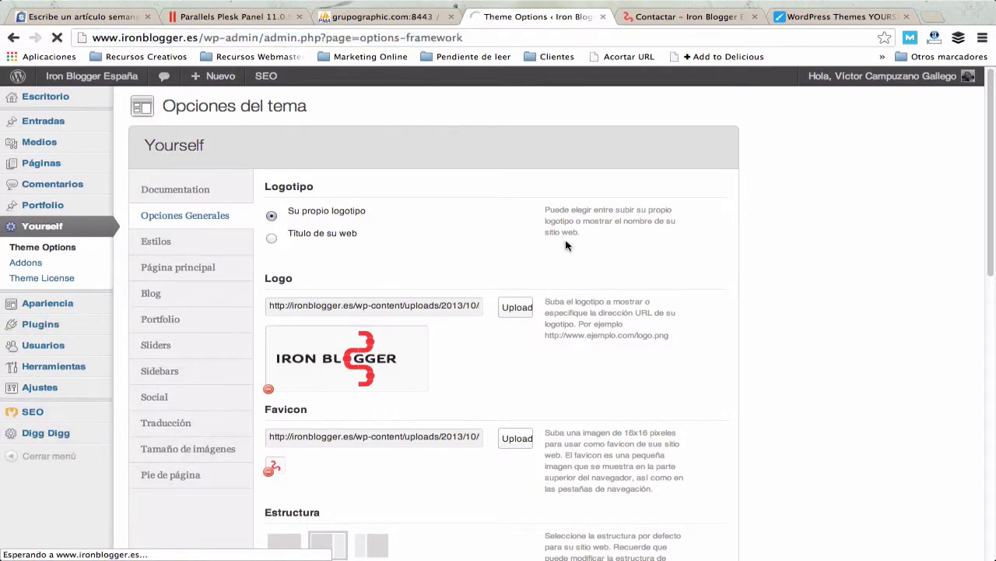
{"action": "scroll", "coordinate": [249, 282], "scroll_direction": "down", "scroll_amount": 1}
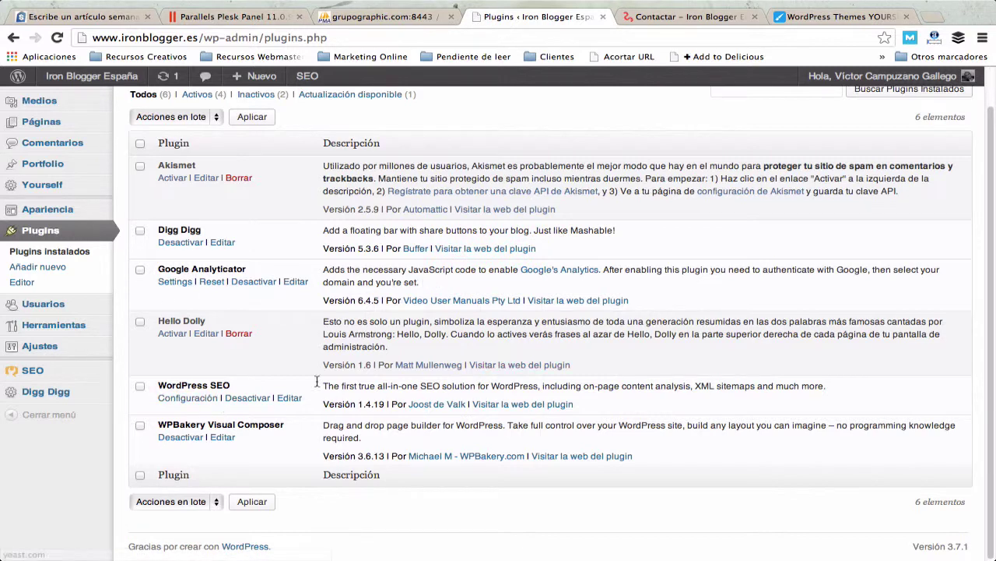
{"action": "scroll", "coordinate": [475, 397], "scroll_direction": "up", "scroll_amount": 1}
{"action": "scroll", "coordinate": [444, 350], "scroll_direction": "up", "scroll_amount": 1}
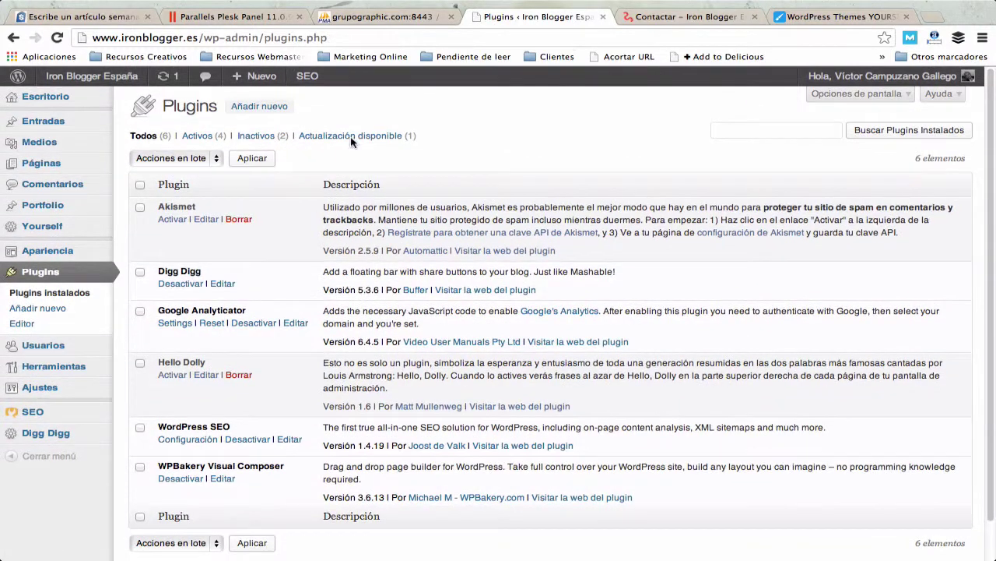
Open the Inicio page of the public site and review its content, from the header image to the latest blog articles.
{"action": "left_click", "coordinate": [685, 16]}
{"action": "left_click", "coordinate": [421, 183]}
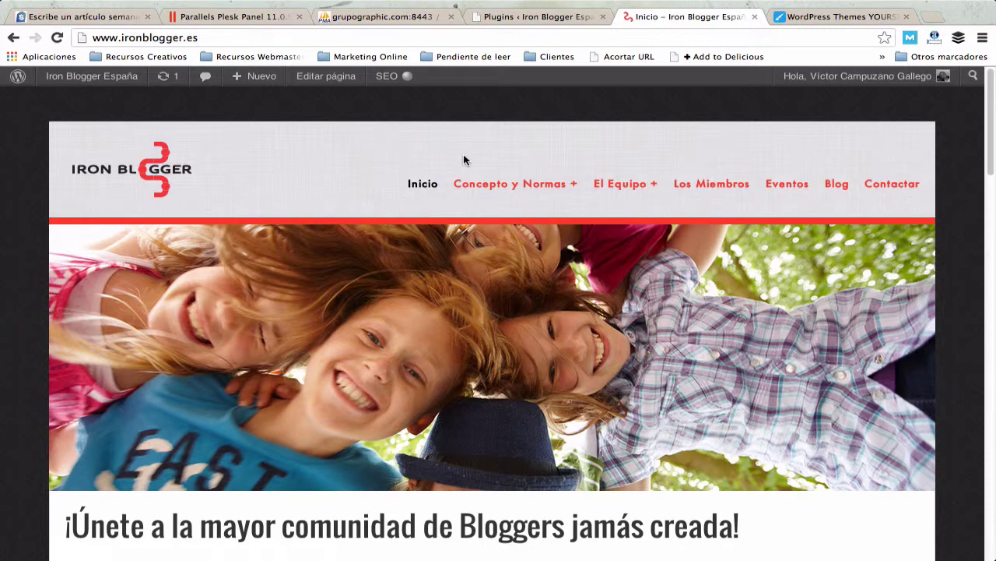
{"action": "scroll", "coordinate": [478, 198], "scroll_direction": "down", "scroll_amount": 5}
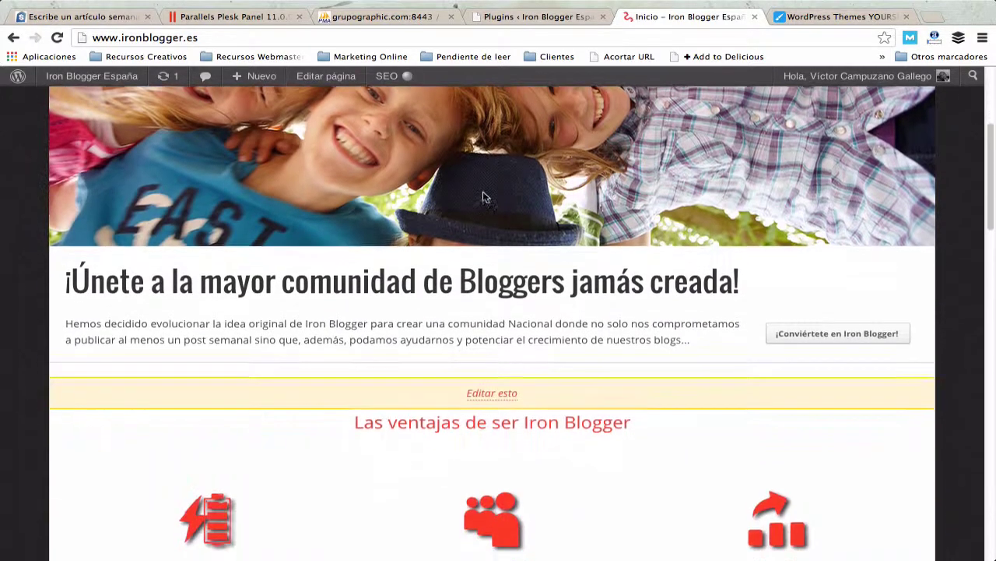
{"action": "scroll", "coordinate": [485, 195], "scroll_direction": "down", "scroll_amount": 3}
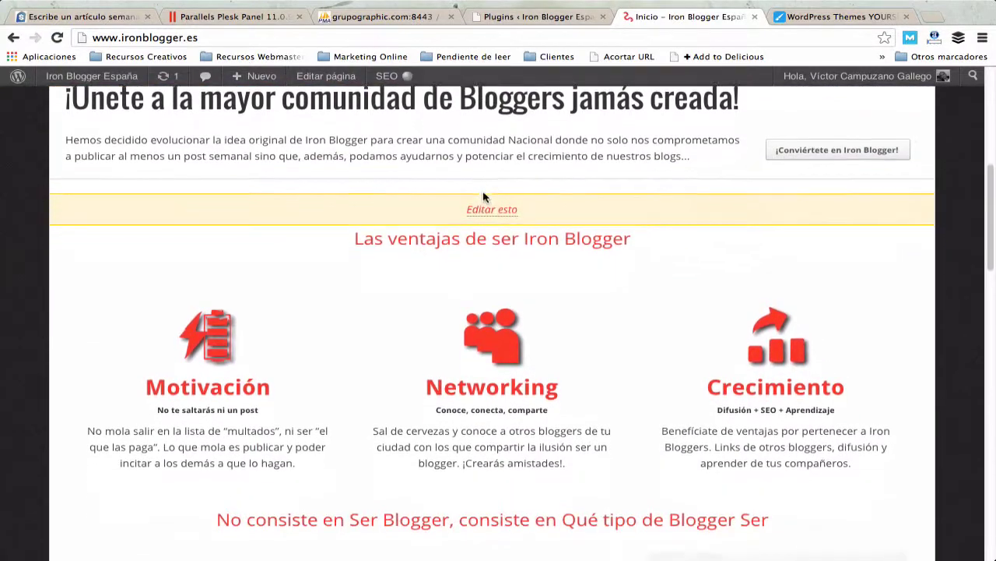
{"action": "scroll", "coordinate": [482, 197], "scroll_direction": "down", "scroll_amount": 4}
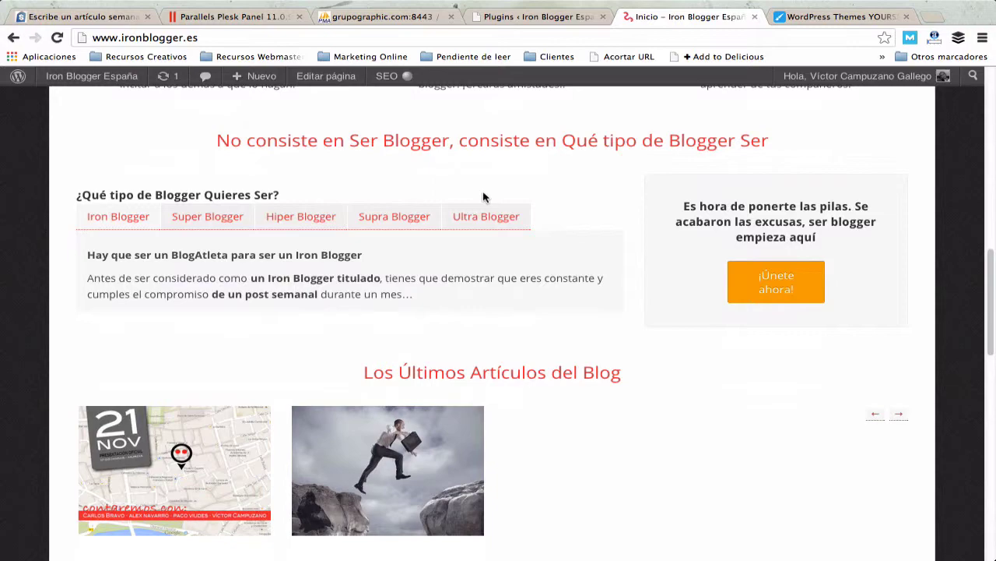
{"action": "scroll", "coordinate": [518, 255], "scroll_direction": "up", "scroll_amount": 5}
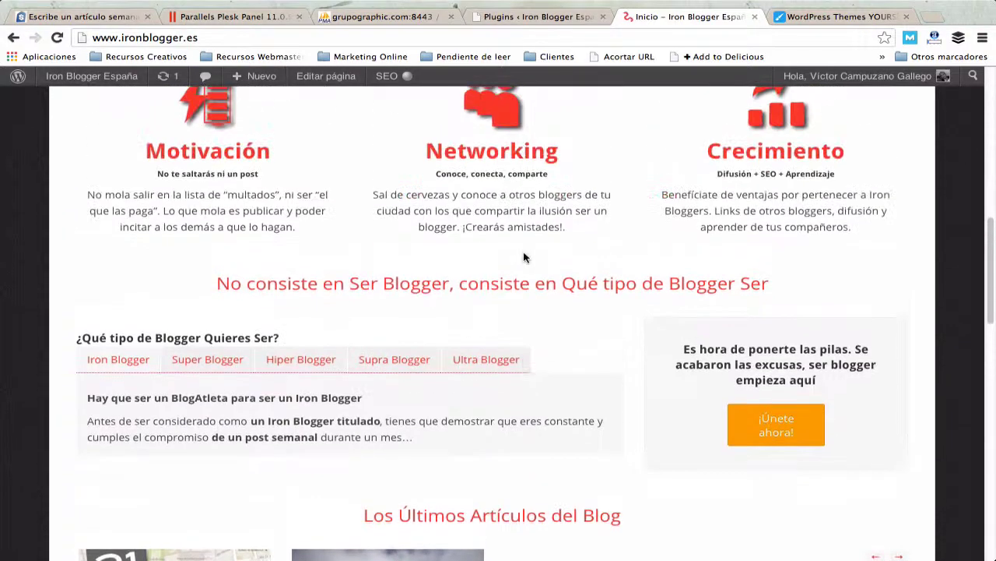
{"action": "scroll", "coordinate": [524, 257], "scroll_direction": "up", "scroll_amount": 4}
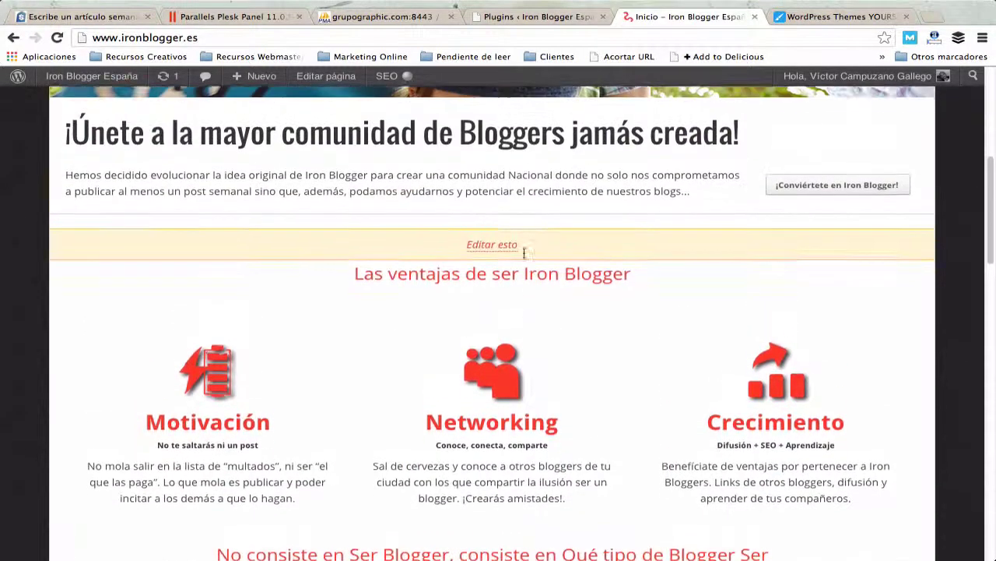